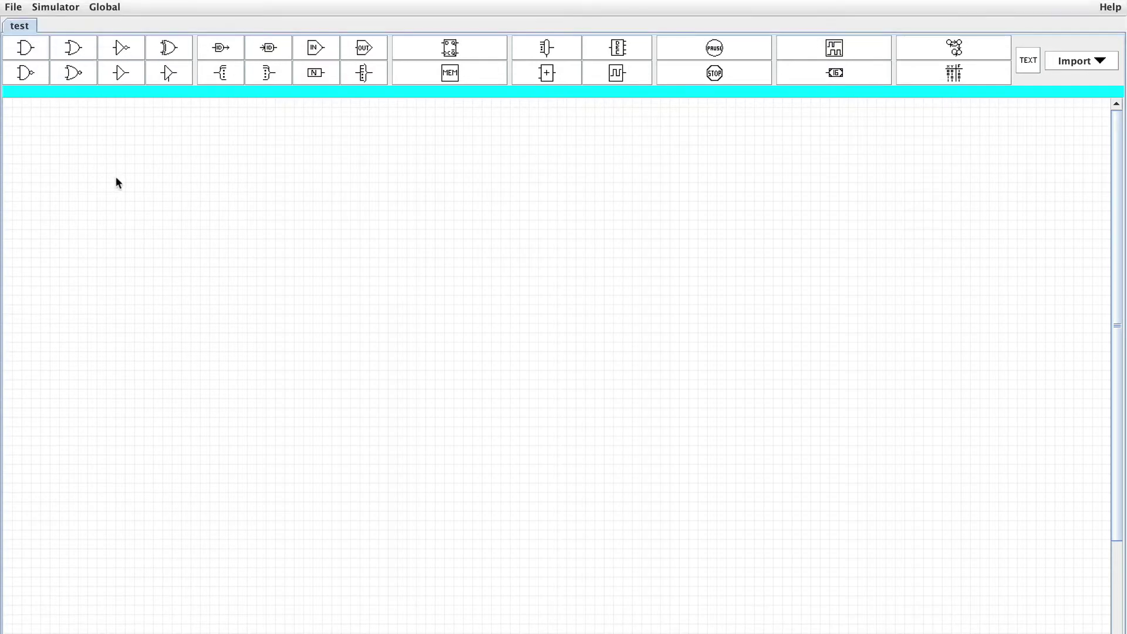
Step: Place a two-input AND gate on the empty canvas and a two-input OR gate to its lower right
left_click(26, 50)
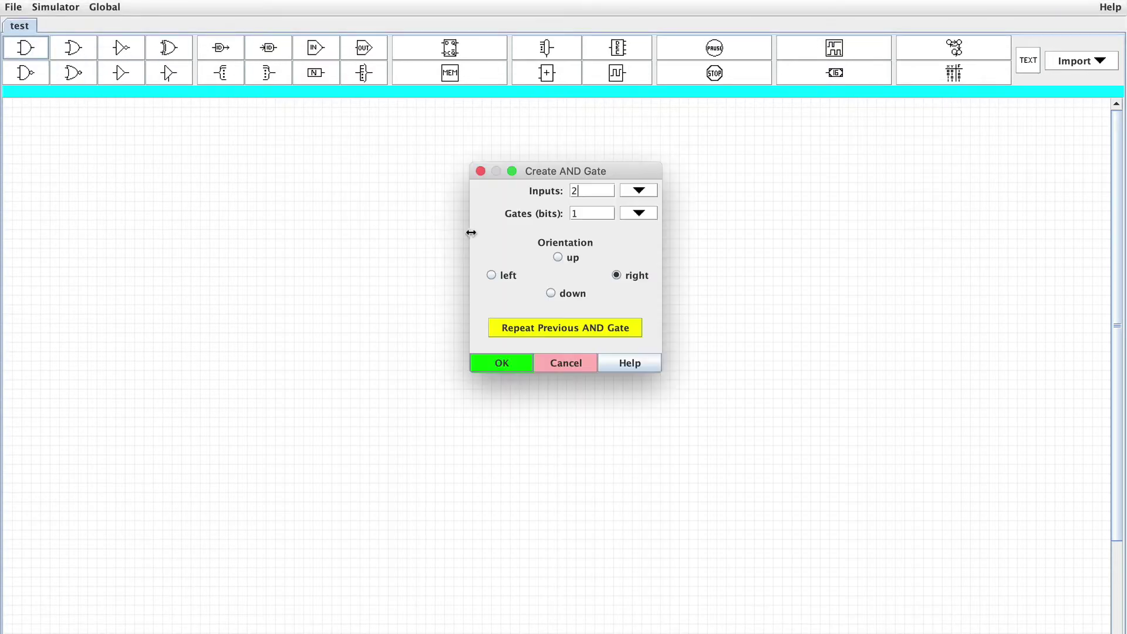
left_click(511, 369)
left_click(61, 154)
left_click(73, 49)
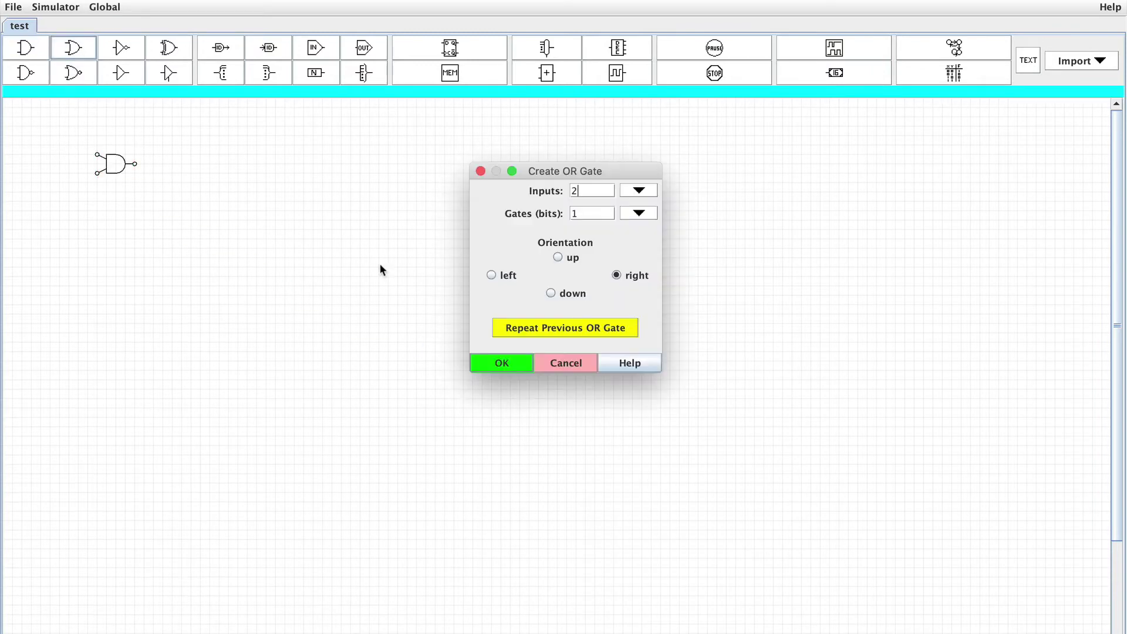
left_click(502, 359)
left_click(272, 192)
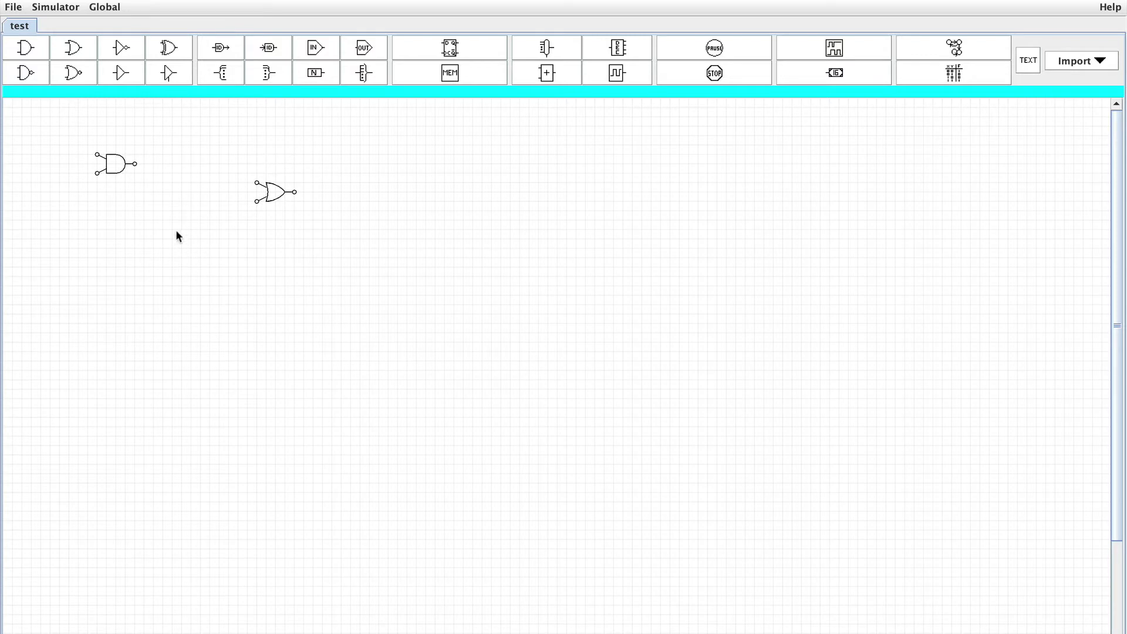
Step: Wire the AND gate's output to the upper input of the OR gate
right_click(160, 191)
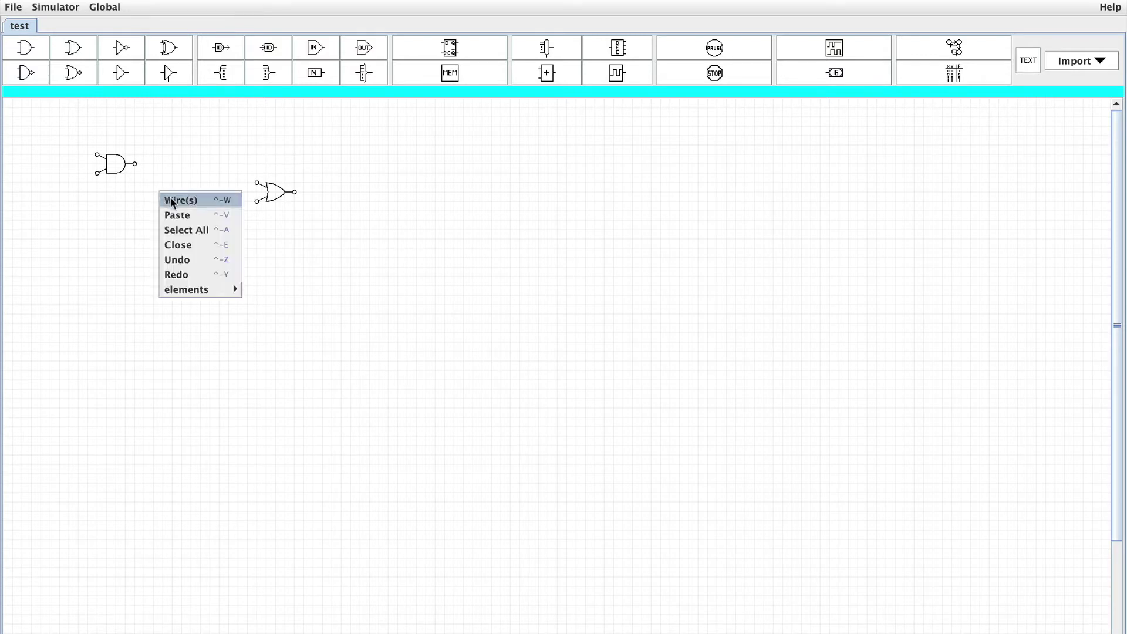
left_click(172, 202)
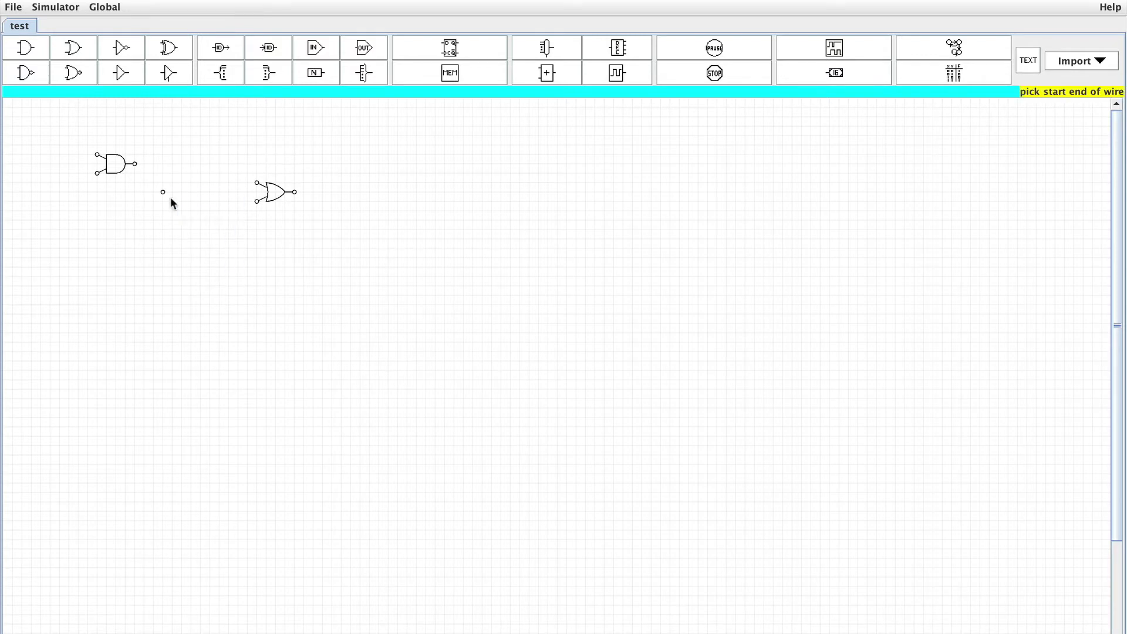
left_click(134, 165)
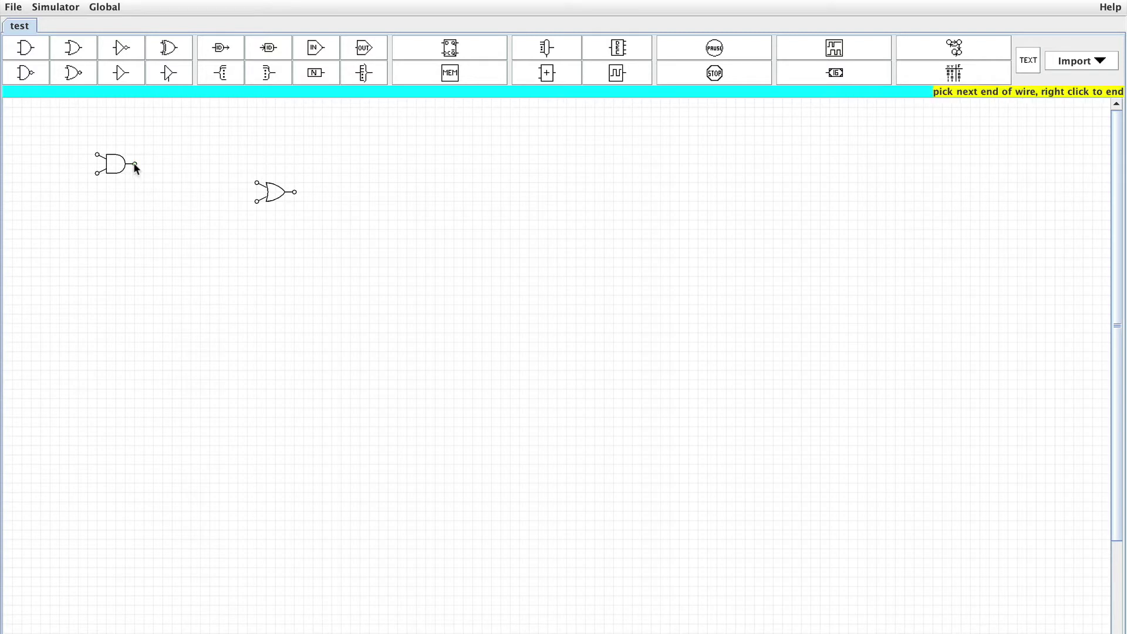
left_click(257, 183)
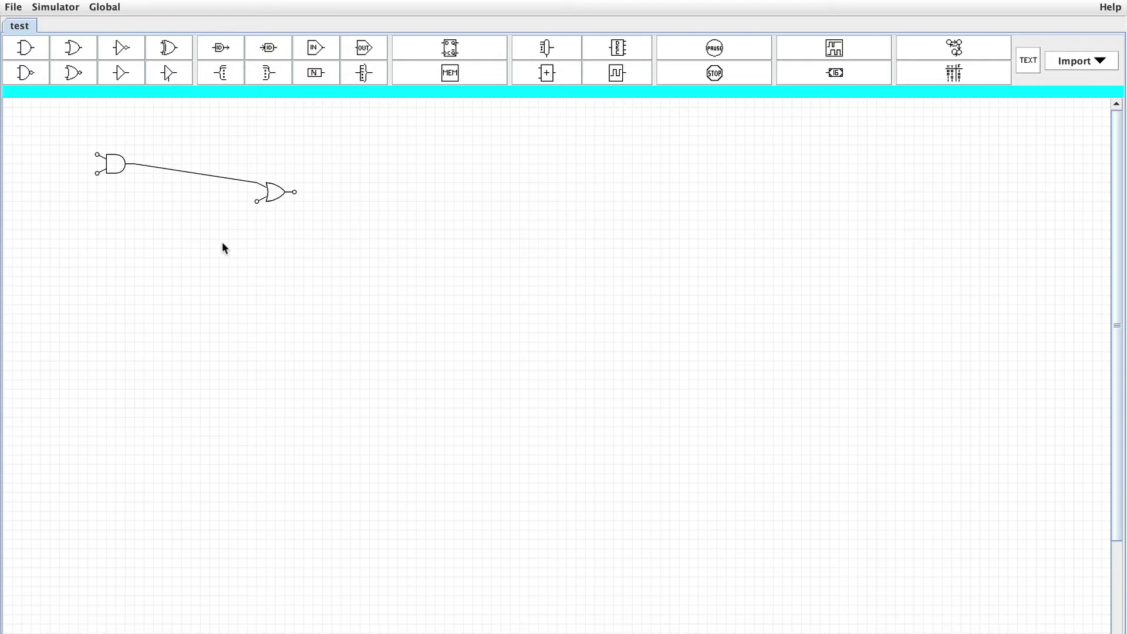
Step: Draw a stepped wire from the OR gate's output, running right, down and right again to a free end
right_click(304, 229)
left_click(317, 238)
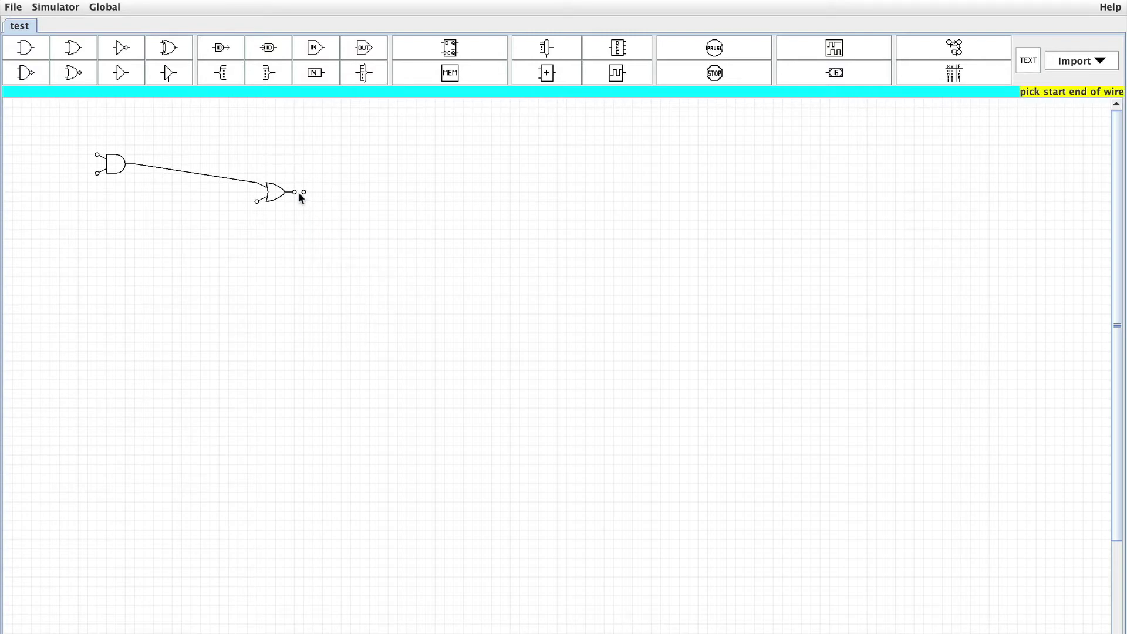
left_click(294, 193)
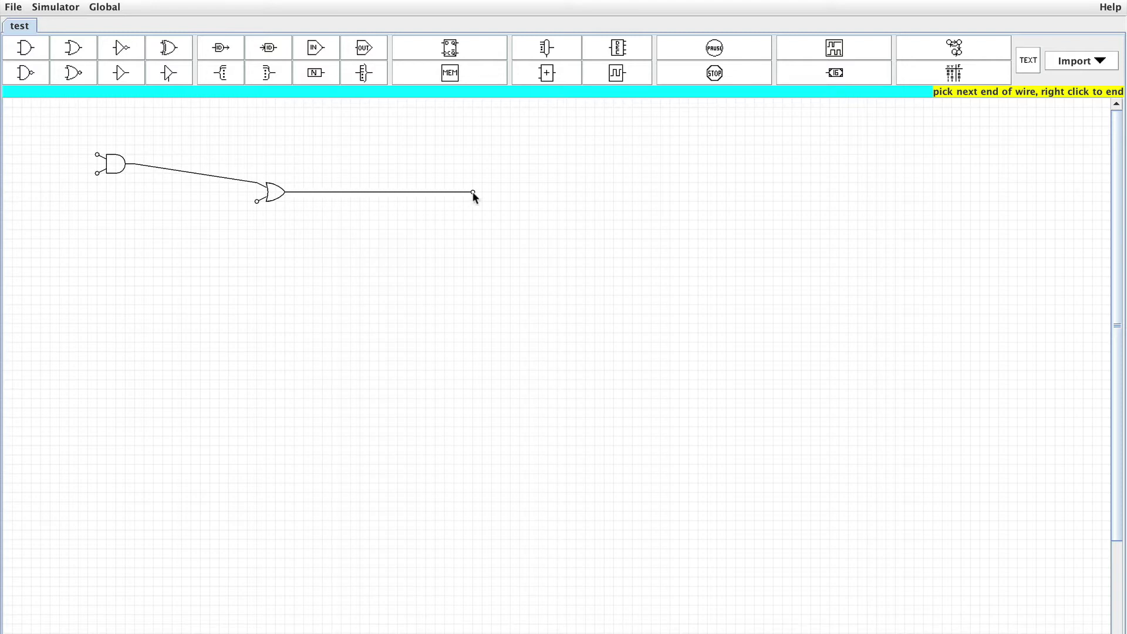
left_click(473, 286)
right_click(643, 285)
left_click(651, 258)
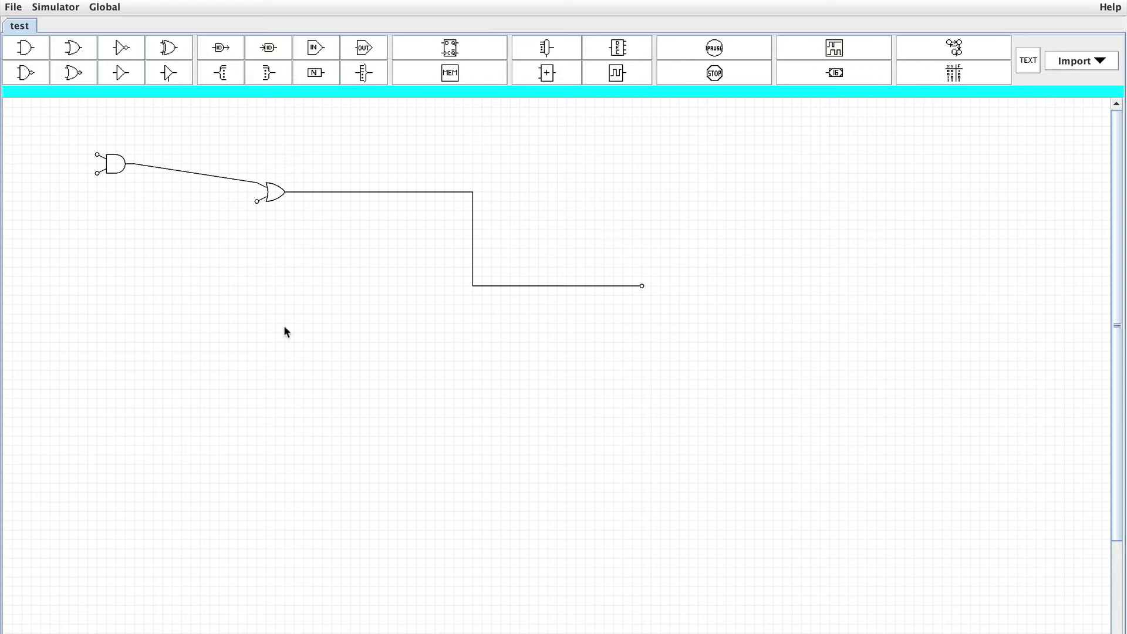
Step: Place a NOT gate by the stepped wire's free end and move it so its input attaches to the wire
left_click(119, 51)
left_click(506, 351)
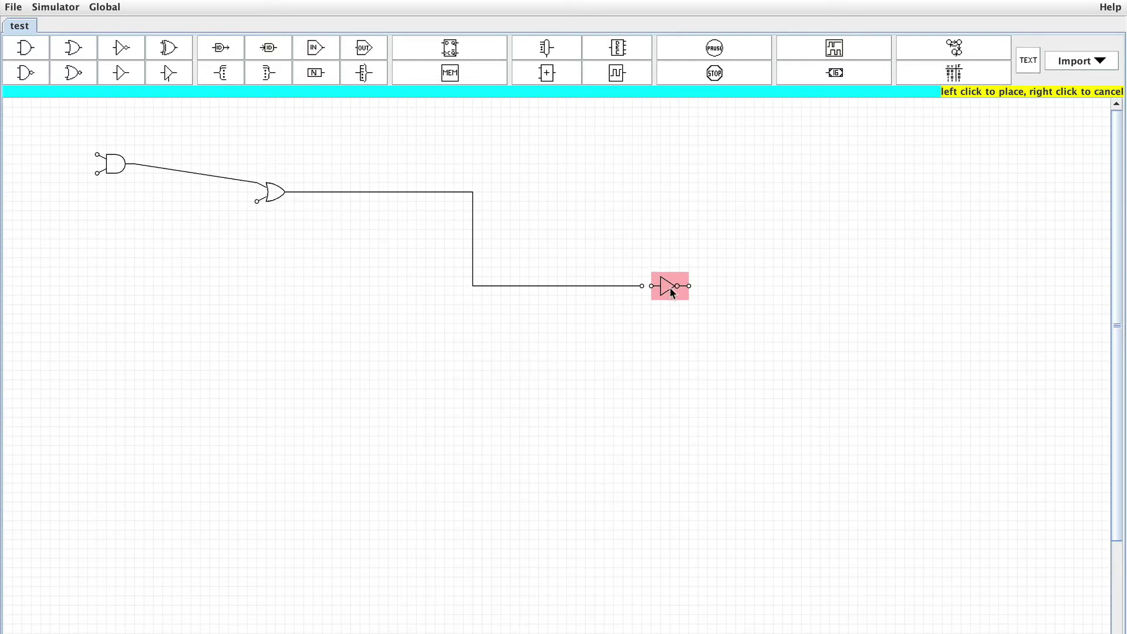
left_click(664, 287)
mouse_move(660, 284)
left_mouse_down()
mouse_move(742, 287)
mouse_move(657, 287)
mouse_move(623, 263)
mouse_move(644, 286)
left_mouse_up()
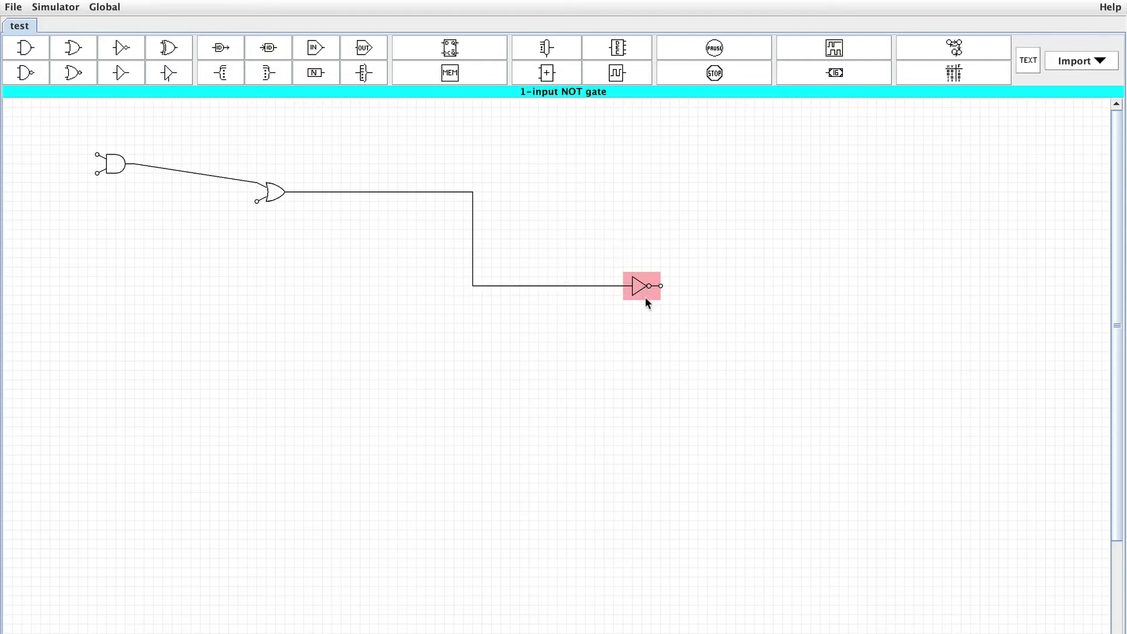
Step: Attach a two-input NAND gate to the NOT gate's output and move it right to stretch a connecting wire
left_click(26, 73)
left_click(480, 364)
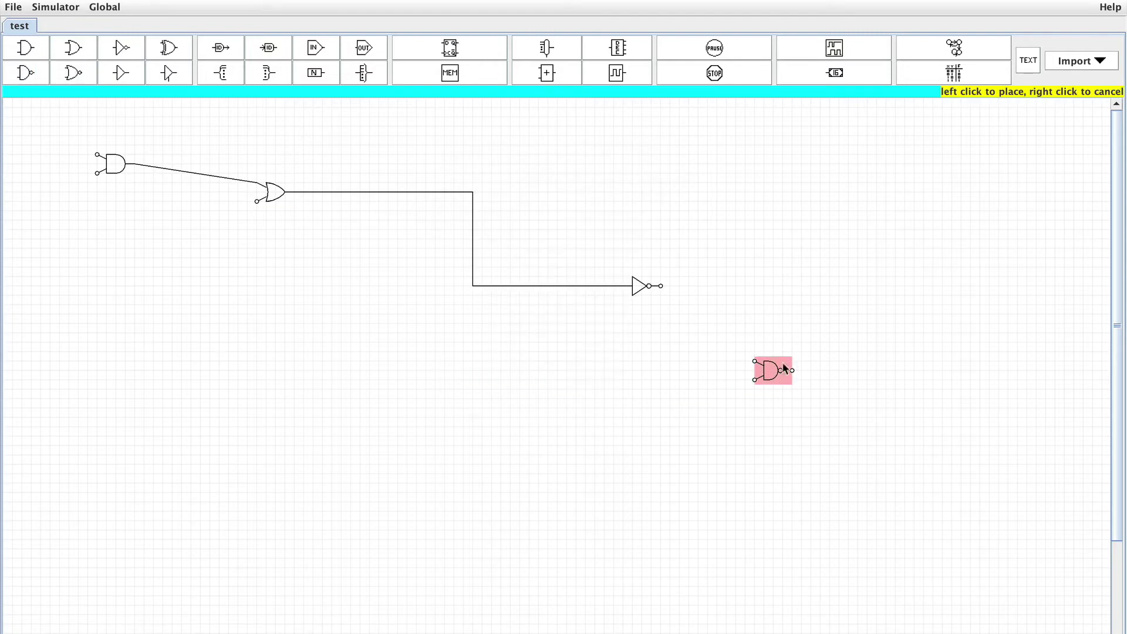
left_click(679, 294)
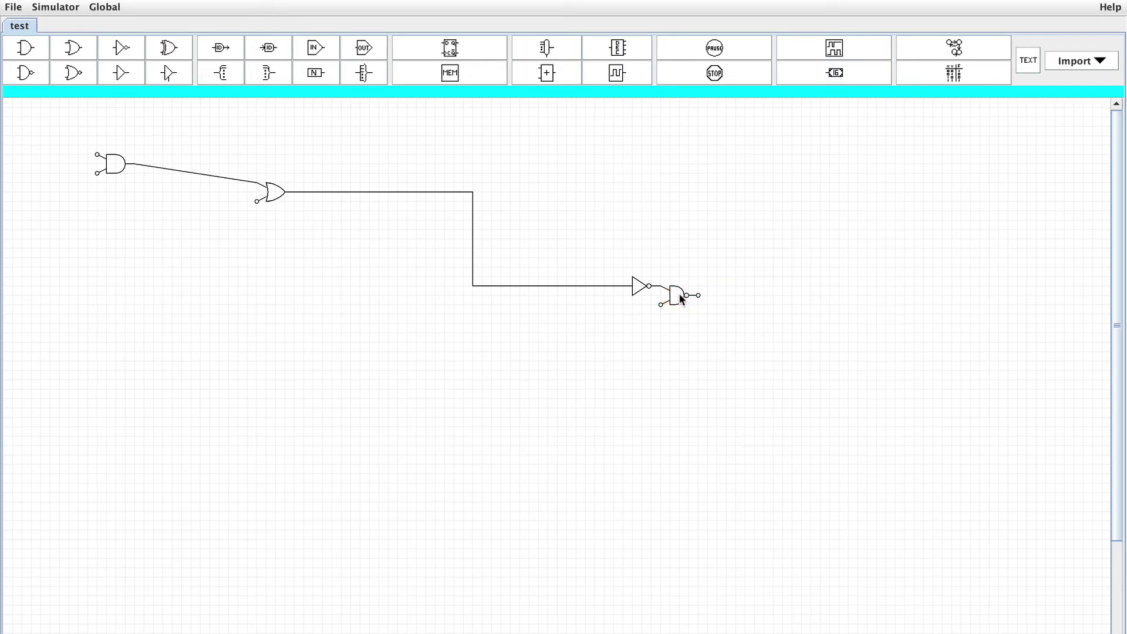
left_click_drag(679, 293, 772, 295)
Step: Draw a wire from the OR gate's lower input leftward to a free end below the AND gate
left_click(230, 251)
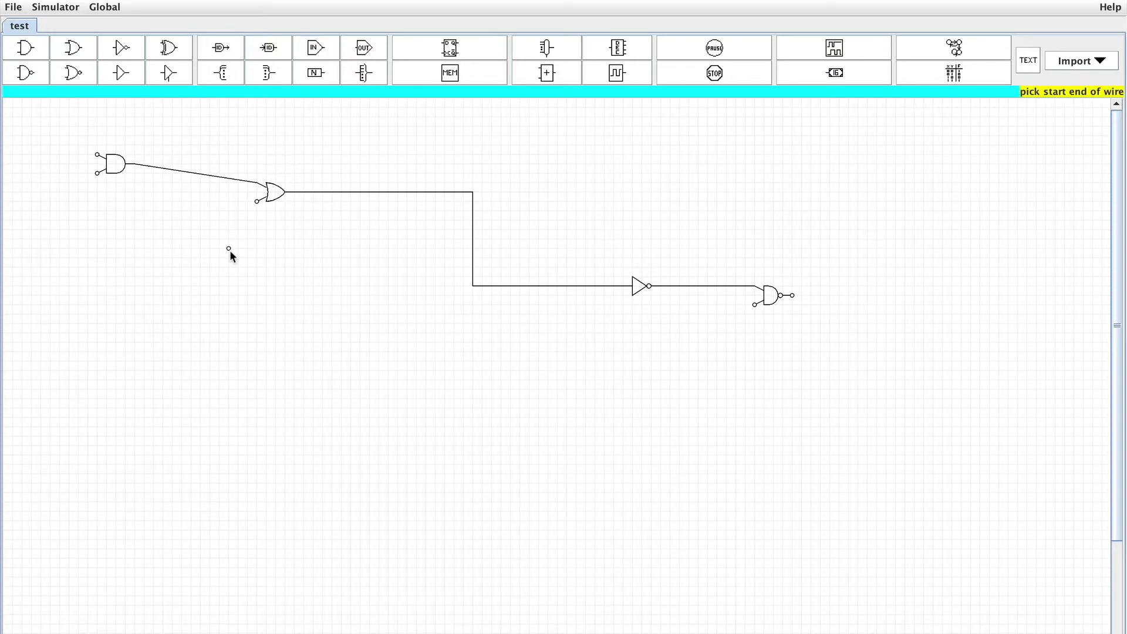
left_click(259, 203)
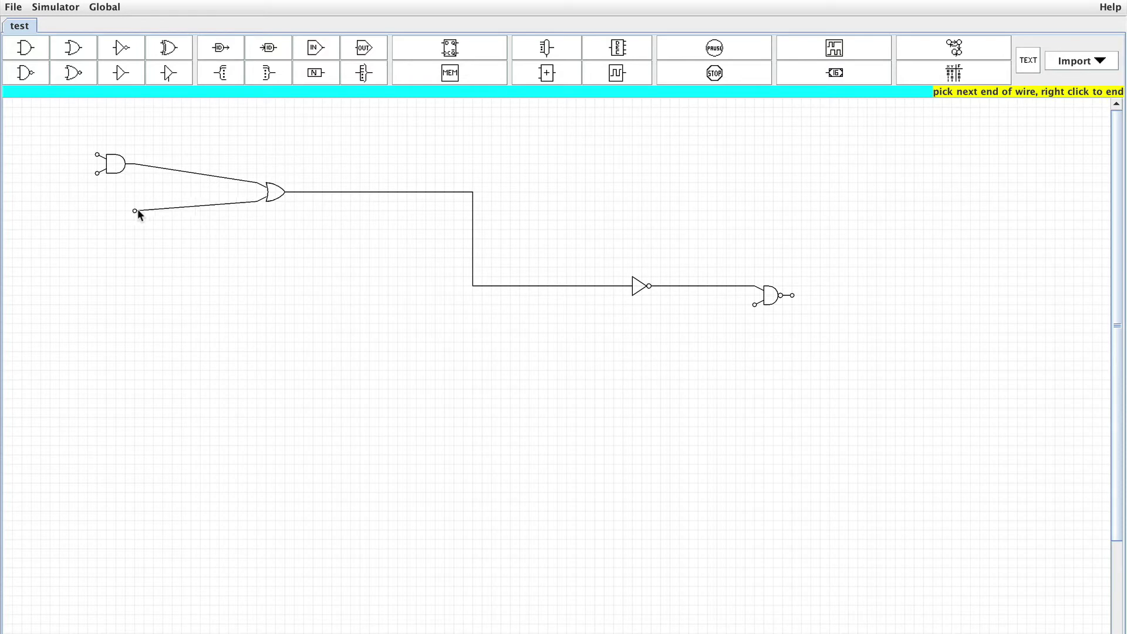
right_click(132, 282)
left_click(127, 282)
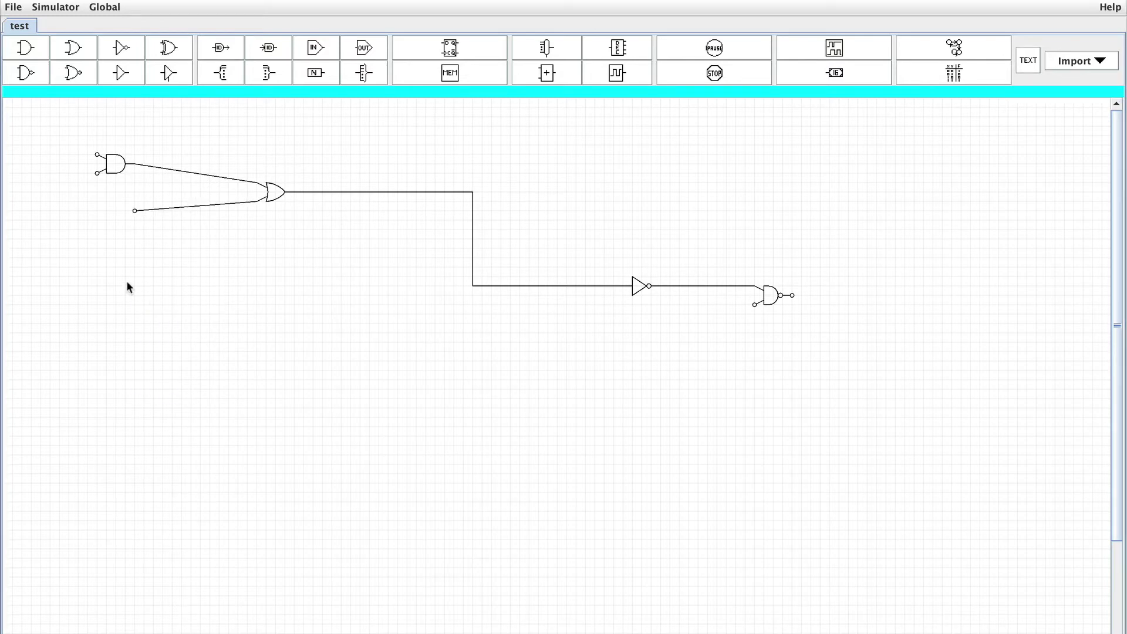
Step: Select the whole practice circuit, including all gates and wires, and delete it
right_click(246, 274)
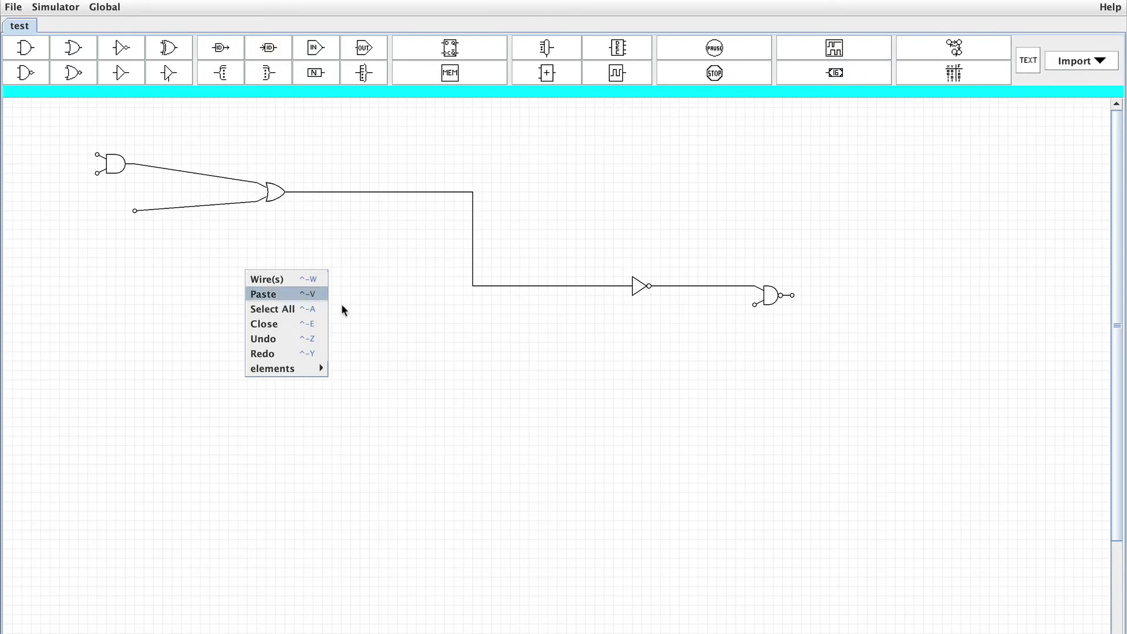
left_click(438, 340)
left_click_drag(73, 137, 851, 357)
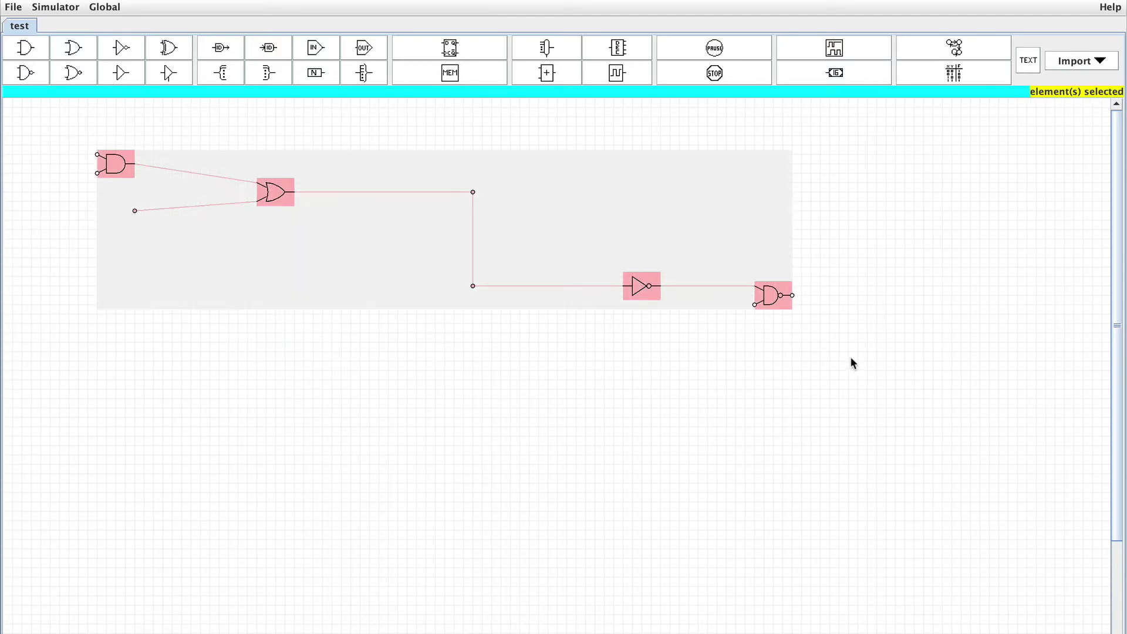
key("Delete")
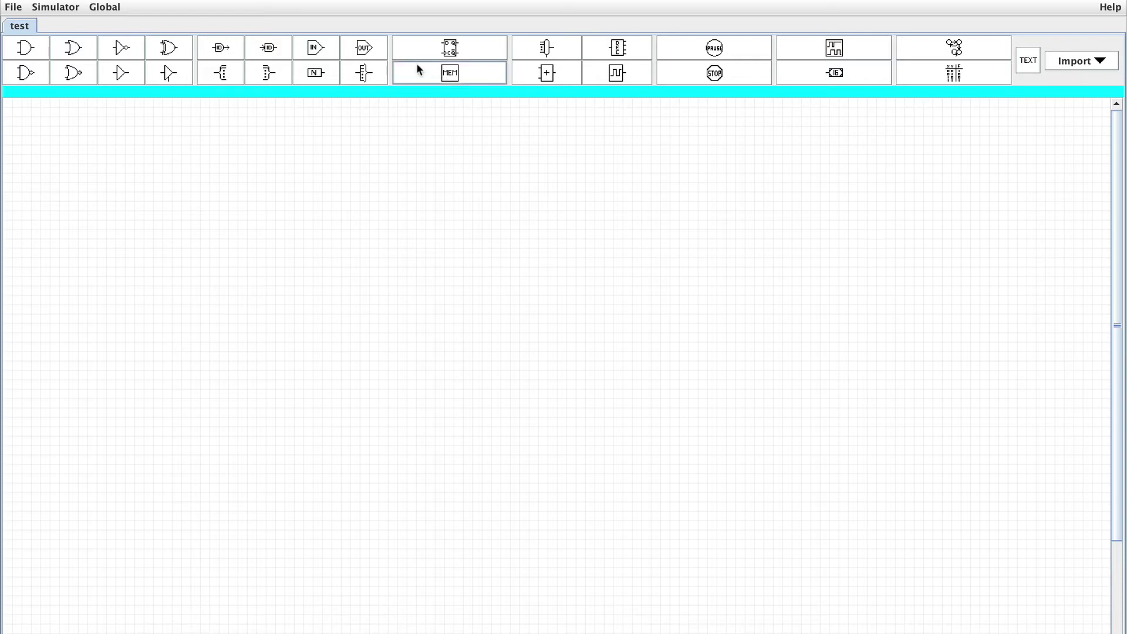
Step: Create 1-bit input pins named A and B facing right, and place B below A
left_click(315, 49)
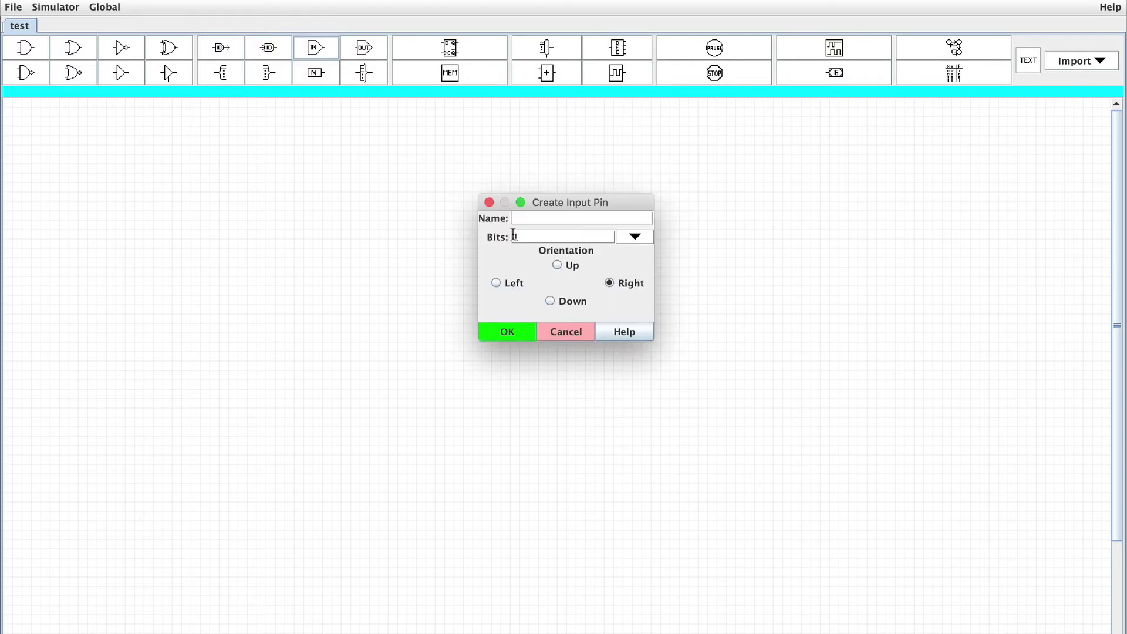
type("A")
left_click(511, 333)
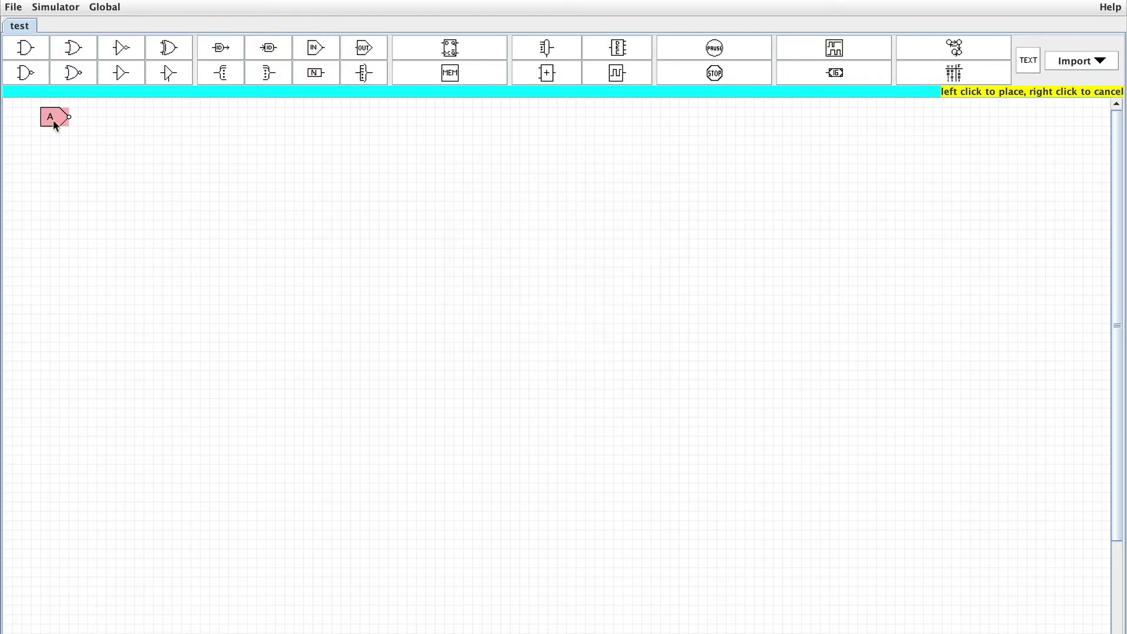
left_click(79, 147)
left_click(319, 49)
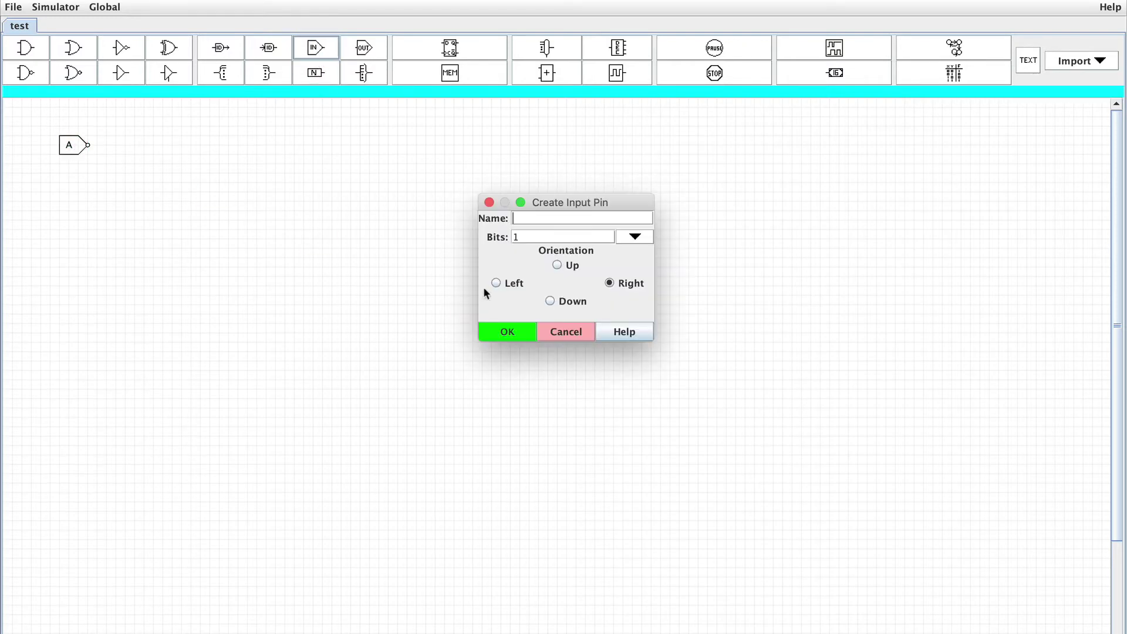
type("B")
left_click(507, 332)
left_click(79, 194)
Step: Create 1-bit output pins named Sum and Carry to the right of the input pins, with Carry below Sum
left_click(364, 48)
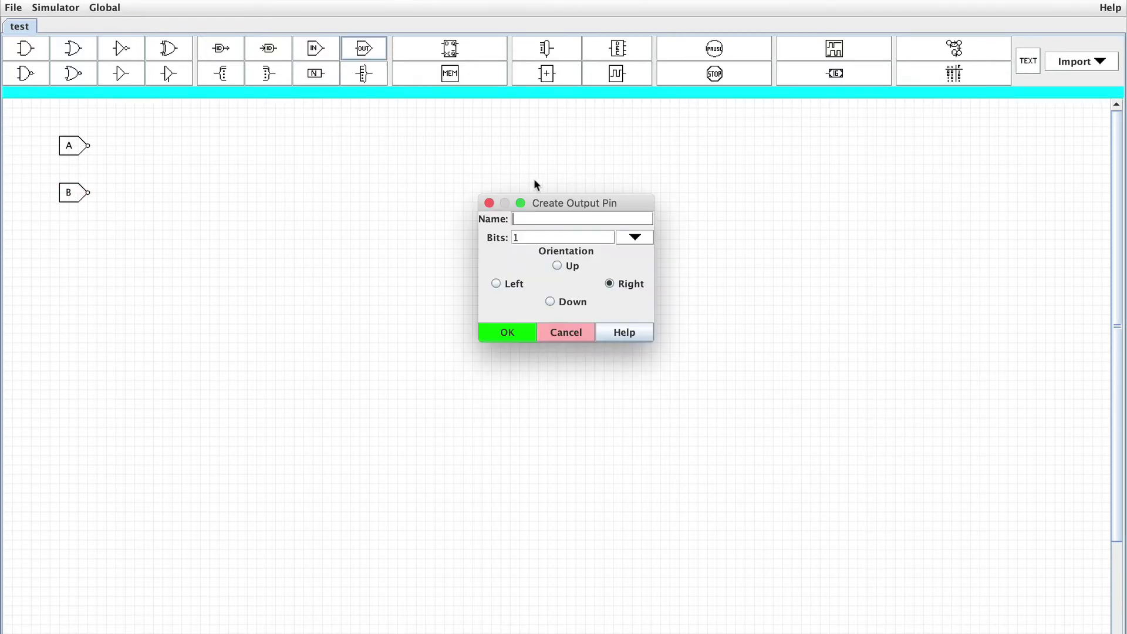
type("Sum")
key("Return")
left_click(199, 155)
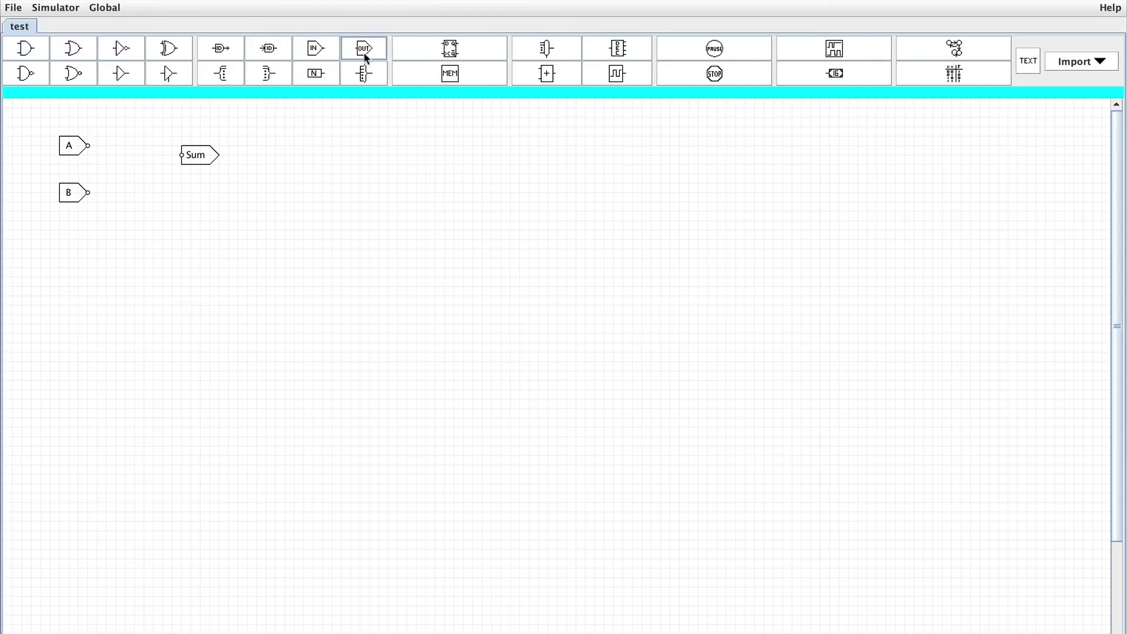
left_click(364, 51)
type("Carry")
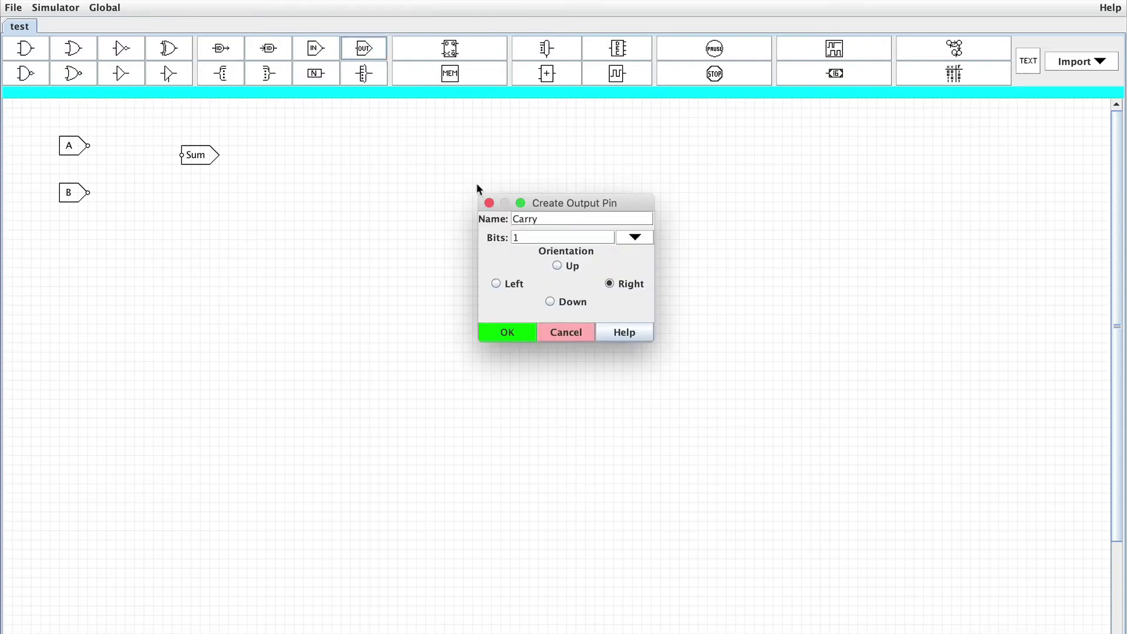
left_click(505, 332)
left_click(200, 194)
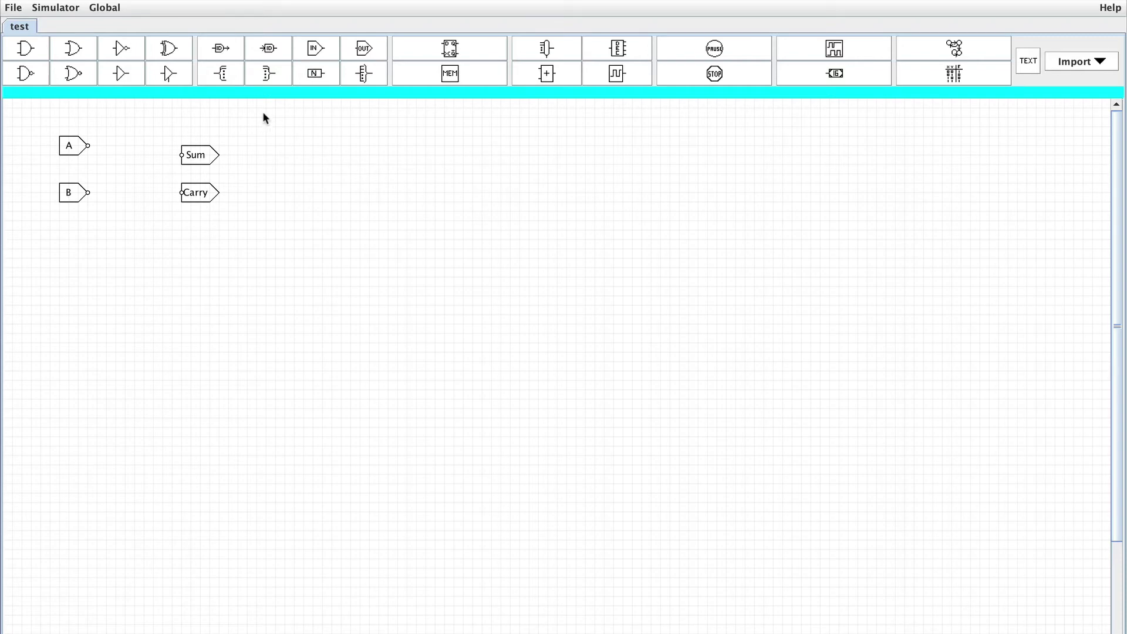
Step: Attach a 1-bit XOR gate facing right to the Sum pin and move it left to stretch a connecting wire
left_click(171, 45)
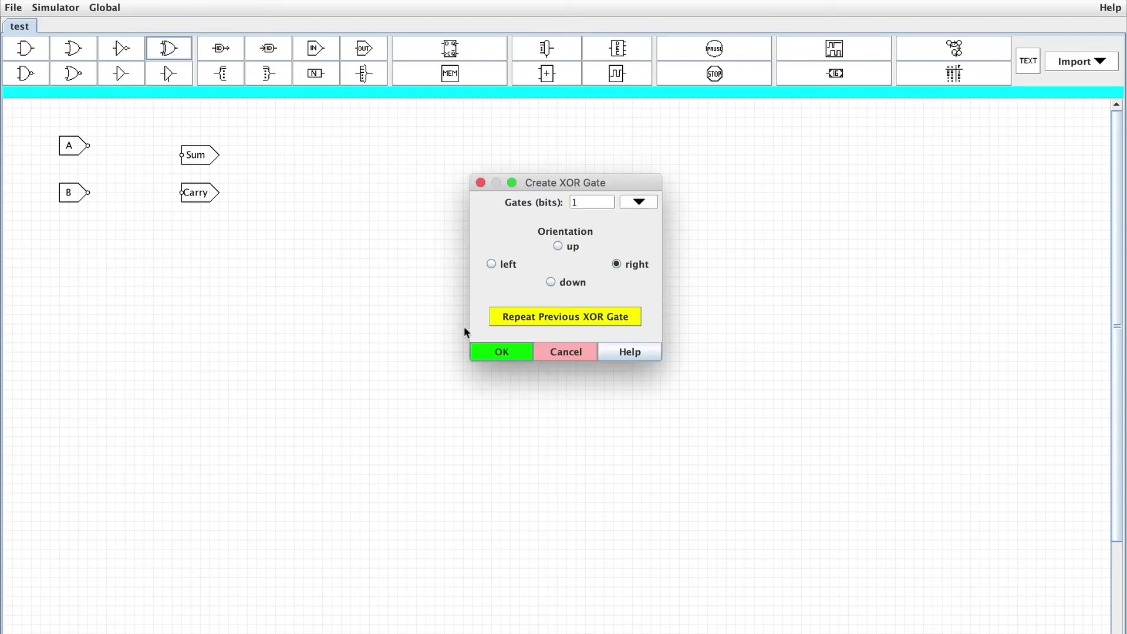
left_click(492, 352)
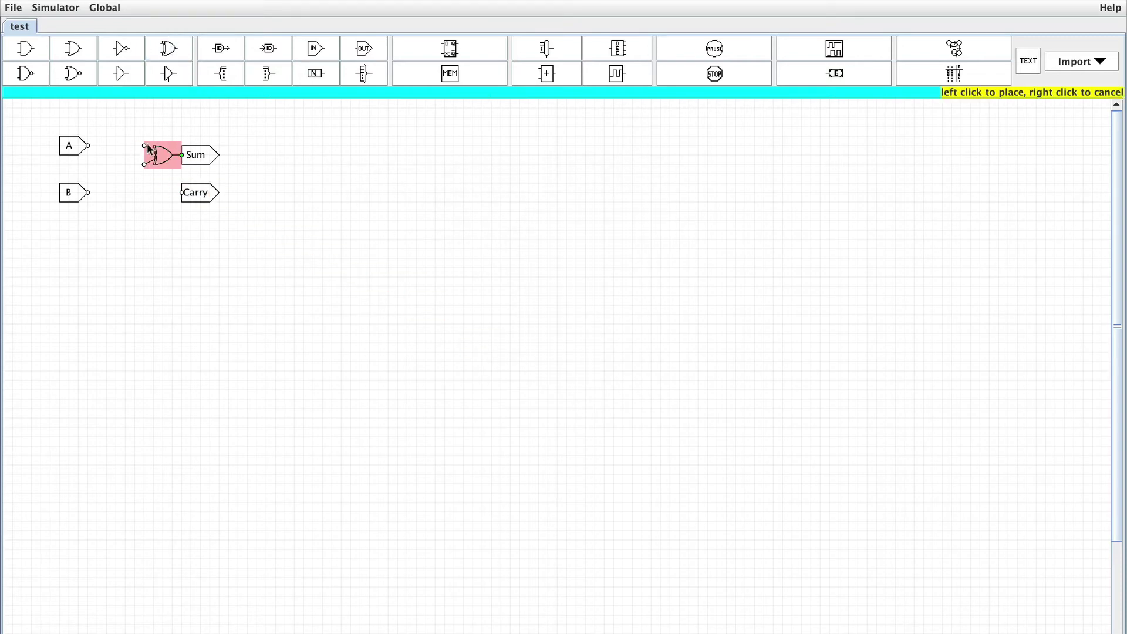
left_click(155, 153)
left_click_drag(156, 153, 141, 155)
left_click(141, 155)
Step: Wire input pin A to the XOR gate's upper input and pin B to its lower input
right_click(100, 145)
left_click(102, 150)
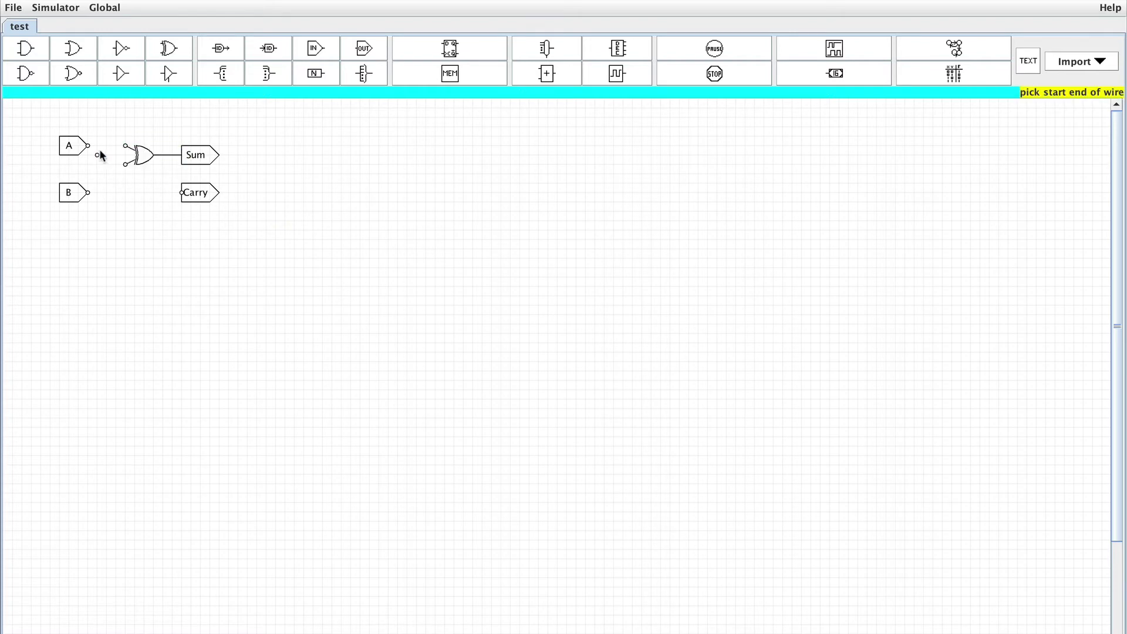
left_click(88, 146)
left_click(122, 148)
right_click(113, 200)
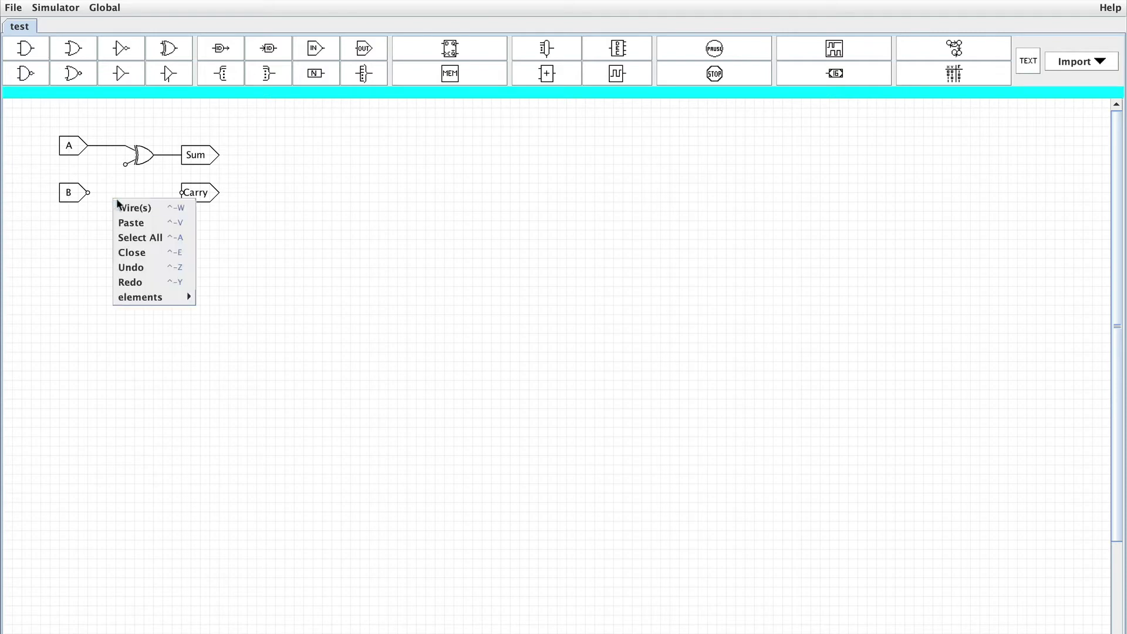
left_click(119, 206)
left_click(88, 193)
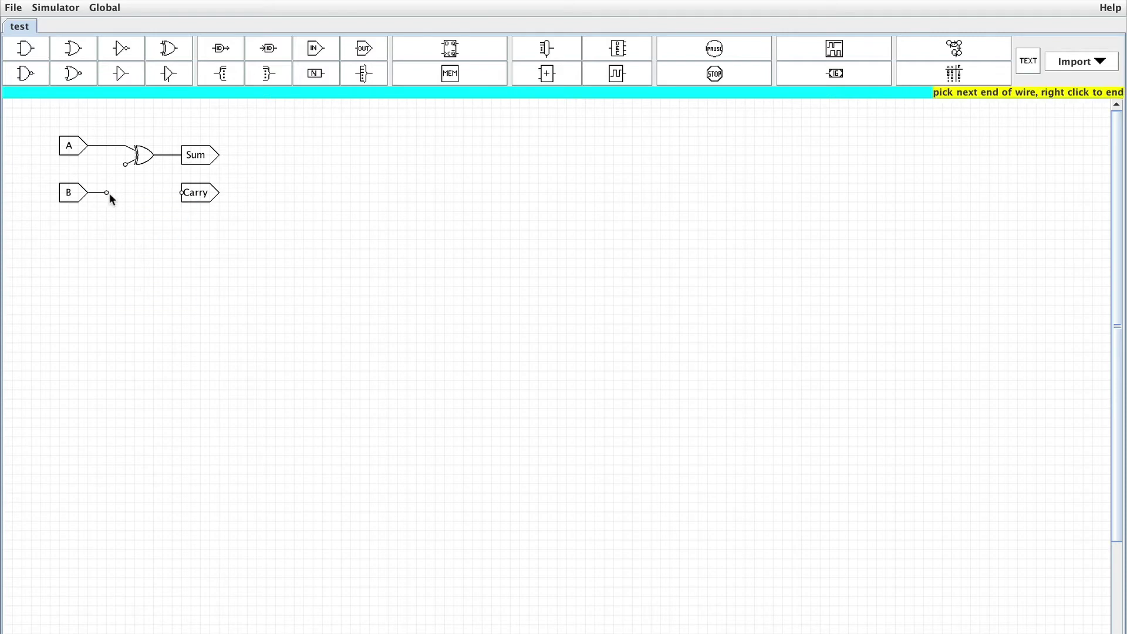
left_click(123, 166)
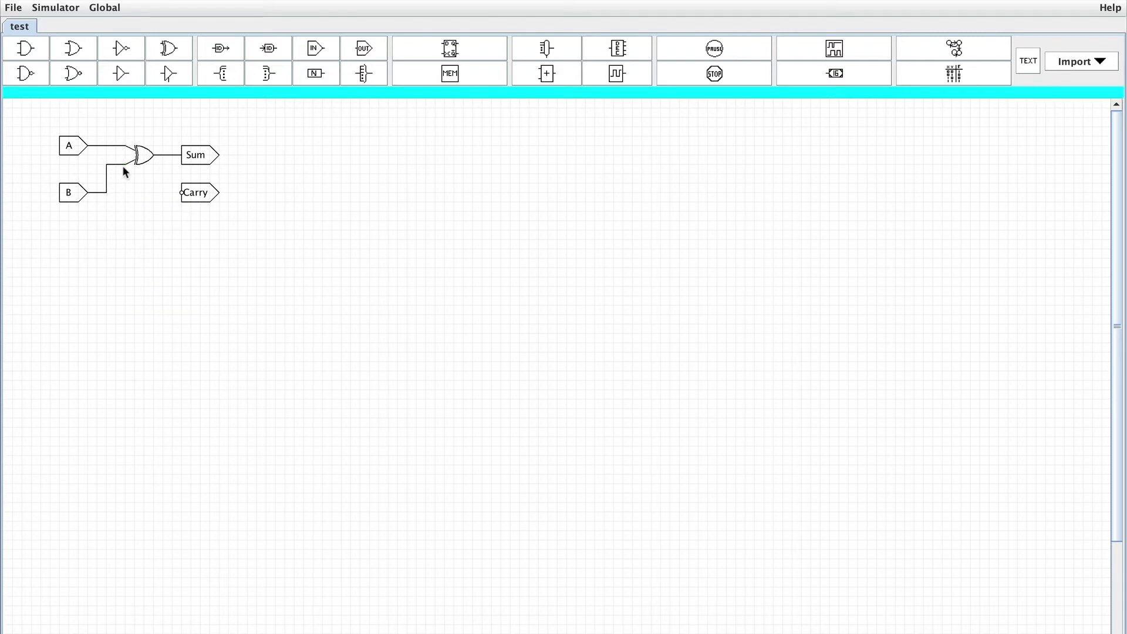
left_click(144, 155)
Step: Attach a 2-input, 1-bit AND gate facing right to the Carry pin, with a connecting wire stretched between them
left_click(29, 50)
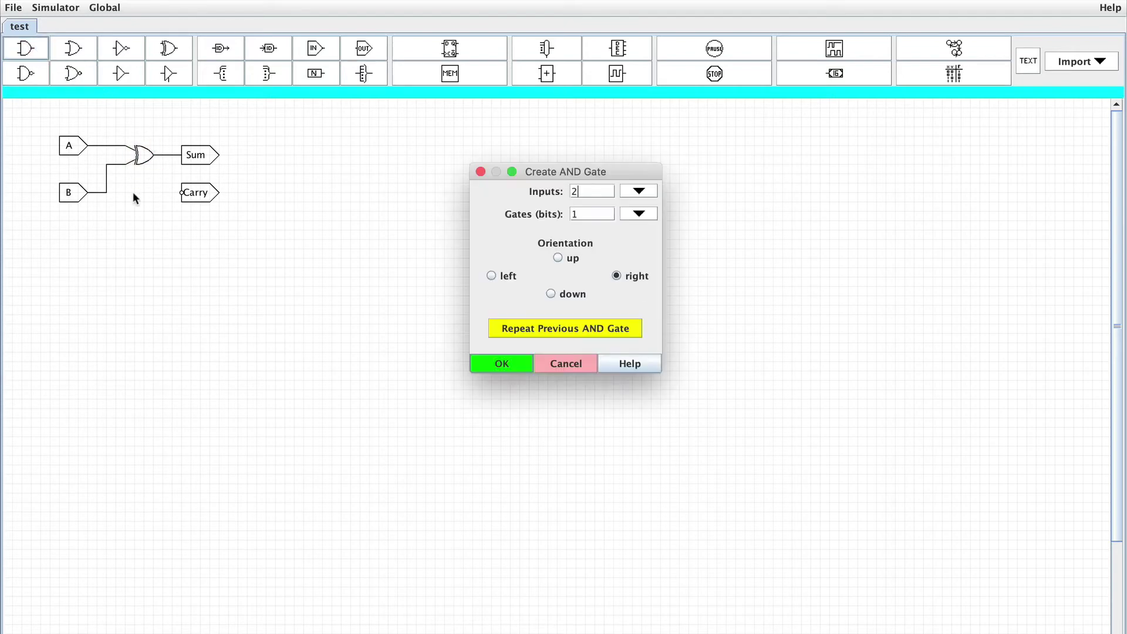
left_click(499, 363)
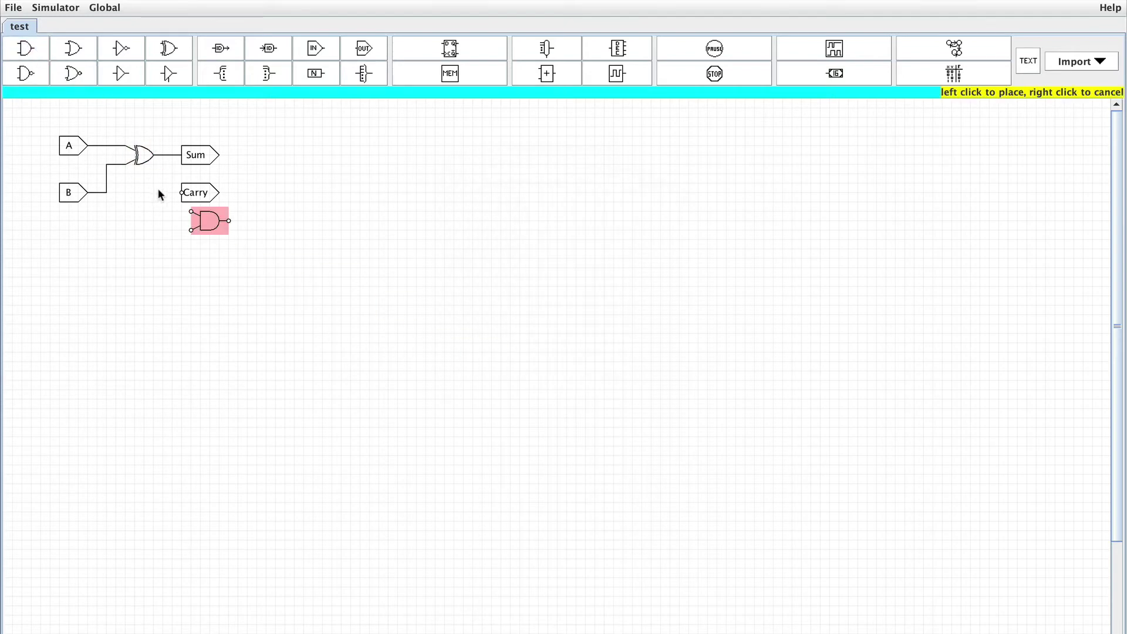
left_click(108, 163)
mouse_move(199, 193)
left_mouse_down()
mouse_move(178, 192)
mouse_move(202, 196)
mouse_move(193, 195)
left_mouse_up()
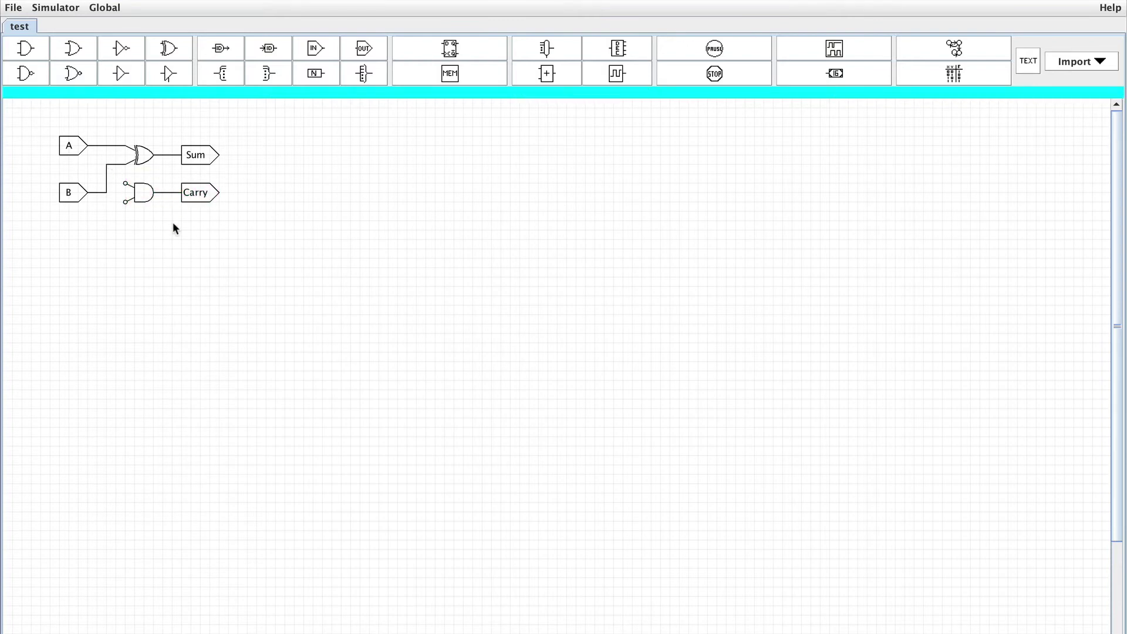
Step: Wire the AND gate's lower input to the wire from pin B and move B down to straighten the connection
right_click(170, 226)
left_click(176, 233)
left_click(124, 202)
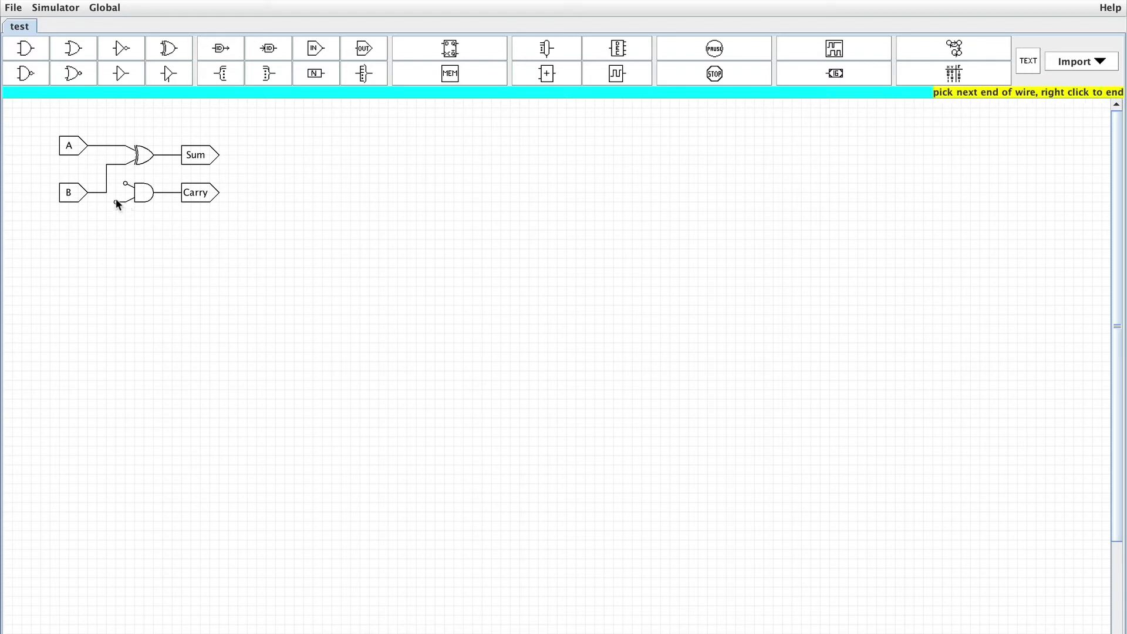
left_click(106, 193)
left_click_drag(71, 193, 107, 202)
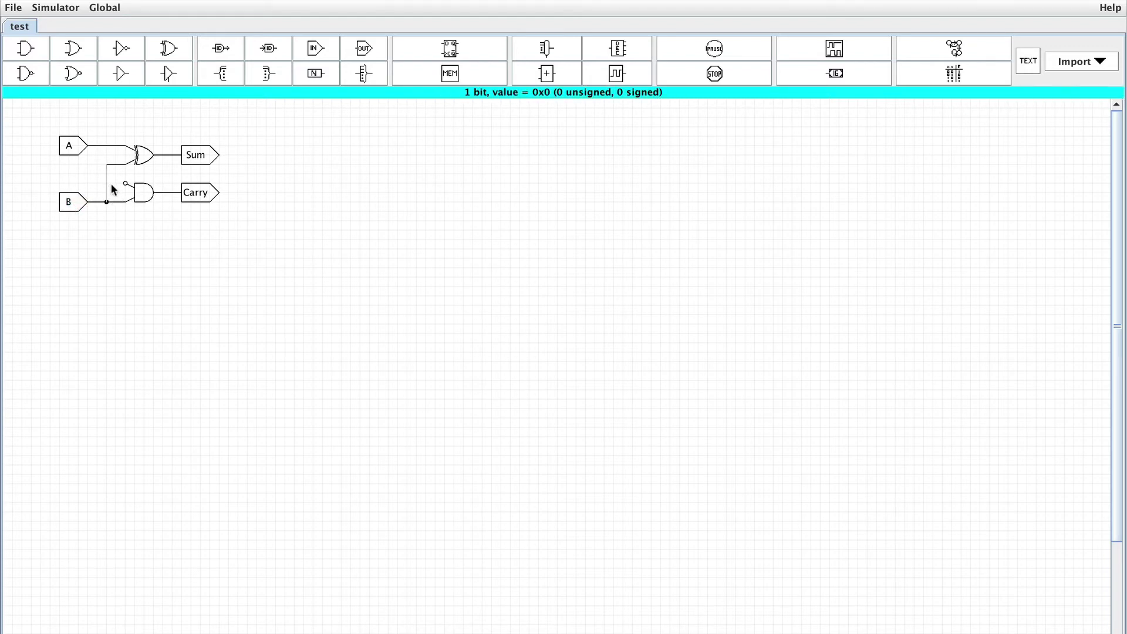
Step: Branch a wire from pin A's existing wire to the AND gate's upper input
right_click(85, 165)
left_click(97, 170)
left_click(97, 145)
left_click(125, 184)
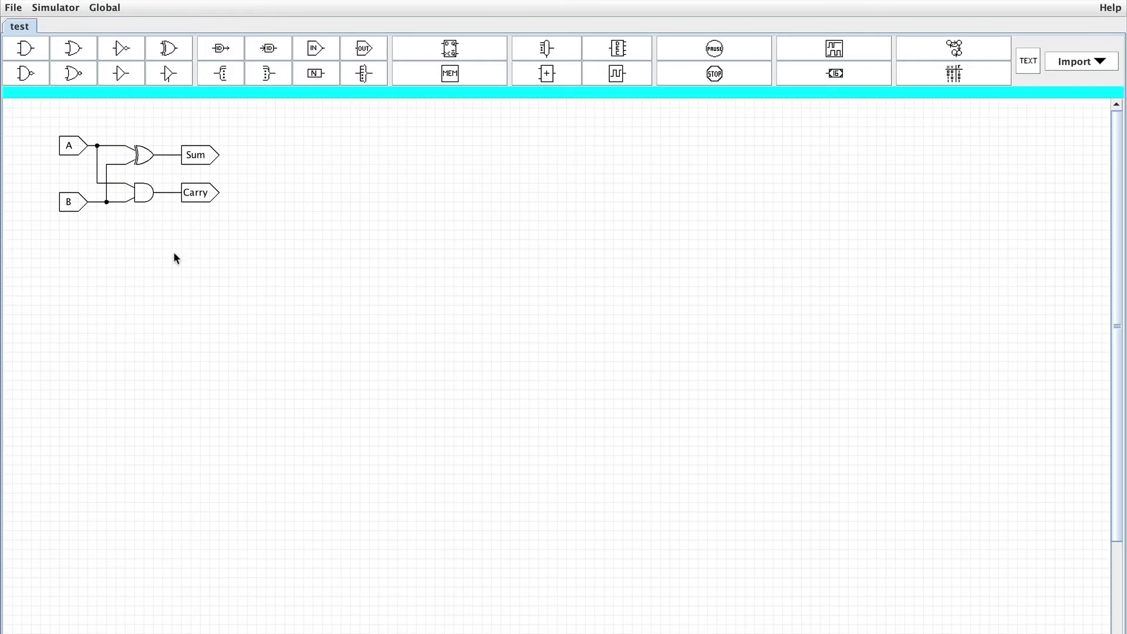
Step: Save the finished circuit in the Videos folder under the name halfAdder1
left_click(12, 7)
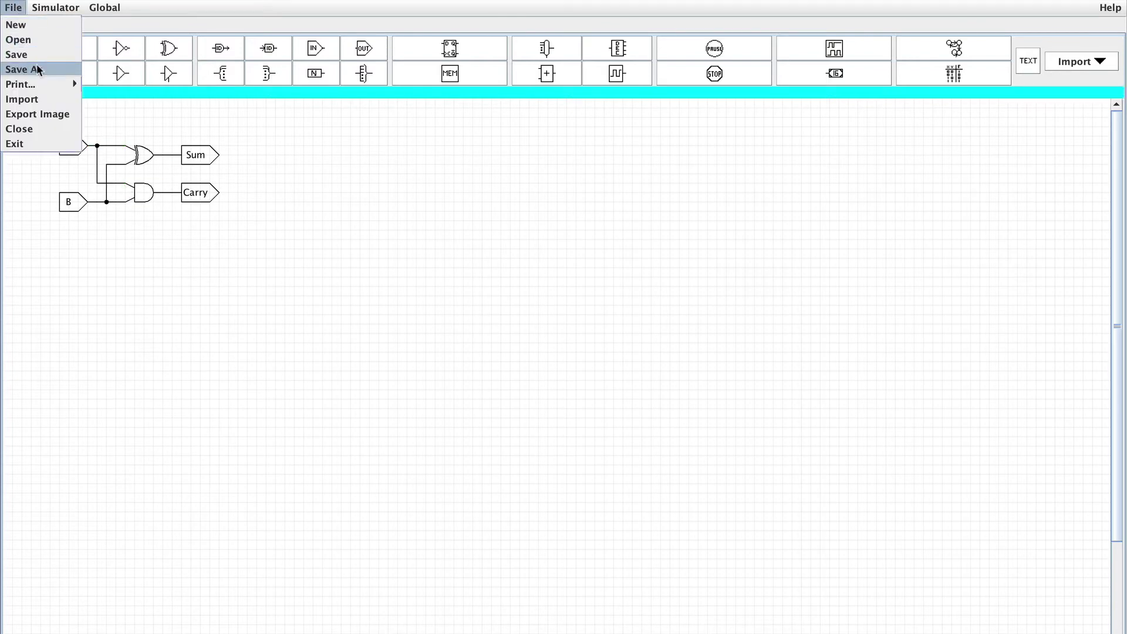
left_click(37, 70)
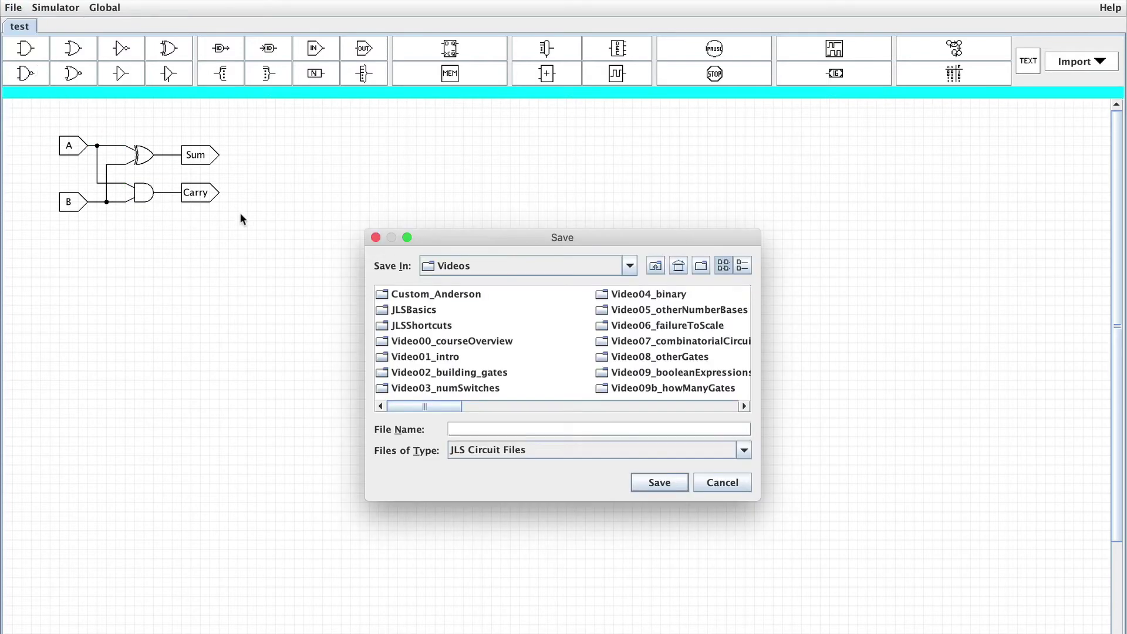
type("halfAdder1")
left_click(659, 484)
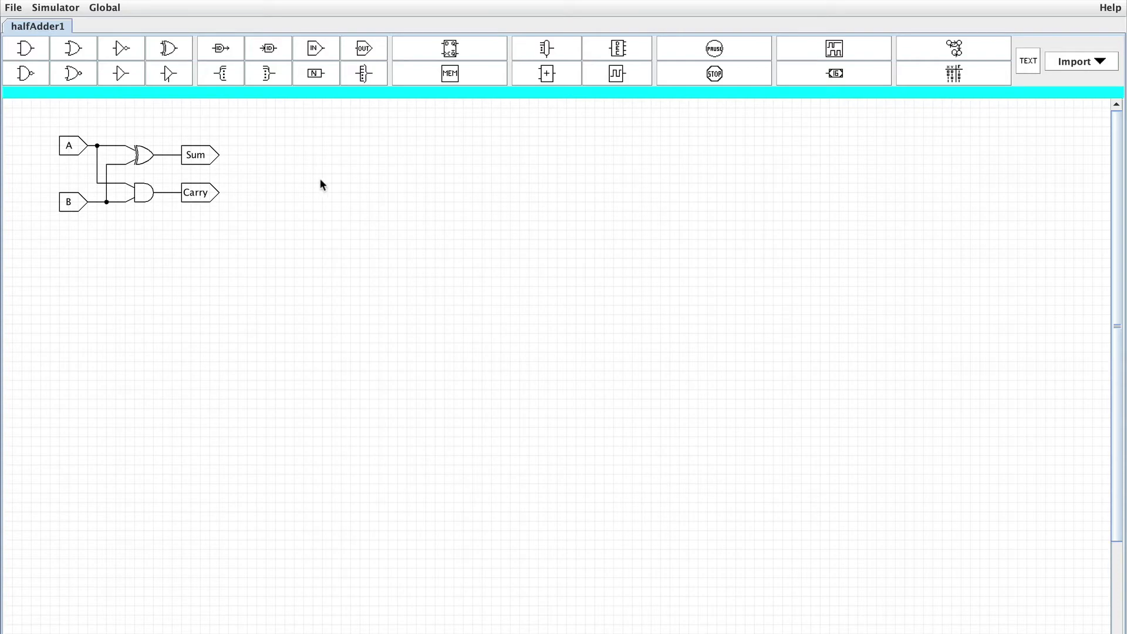
Step: Create a new circuit named fullAdder and add 1-bit input pins A and B facing right, with B below A
left_click(16, 8)
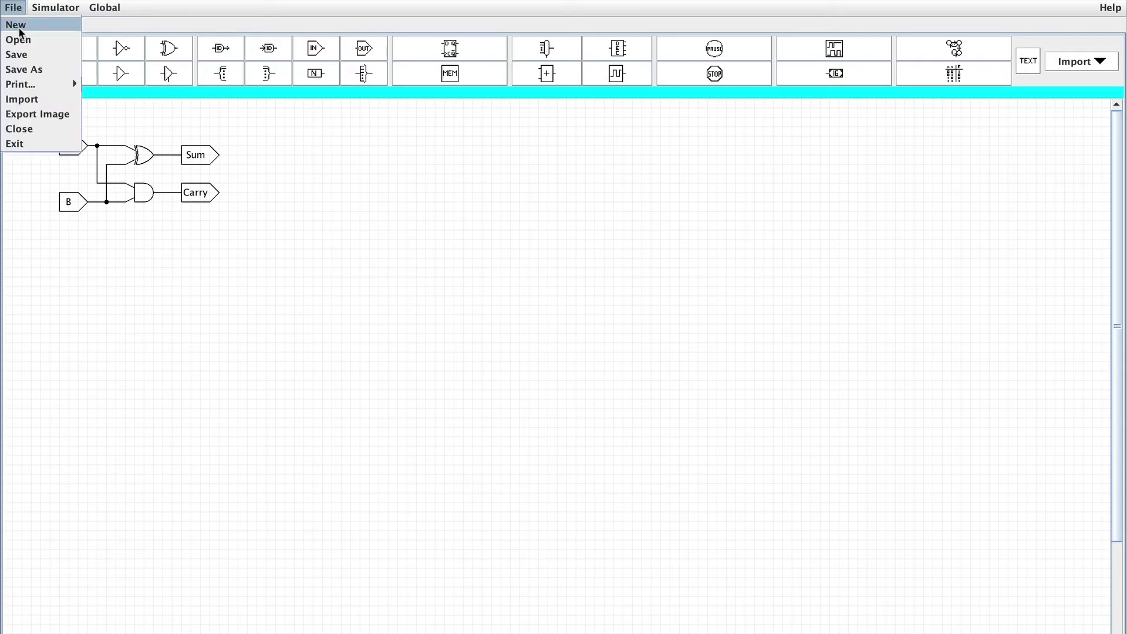
left_click(16, 26)
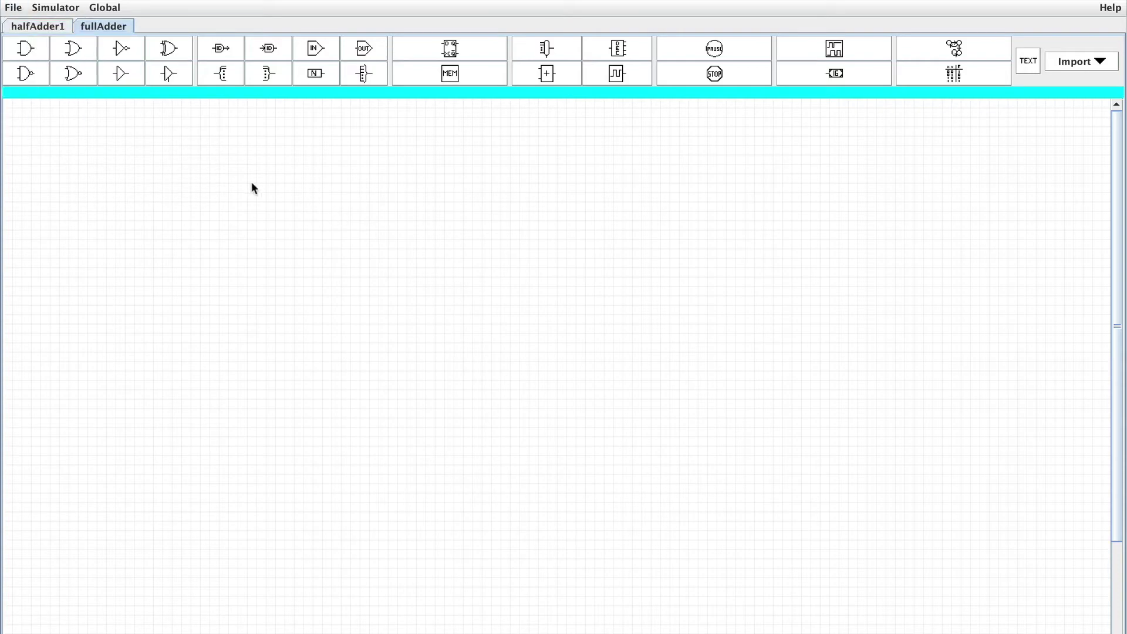
left_click(319, 50)
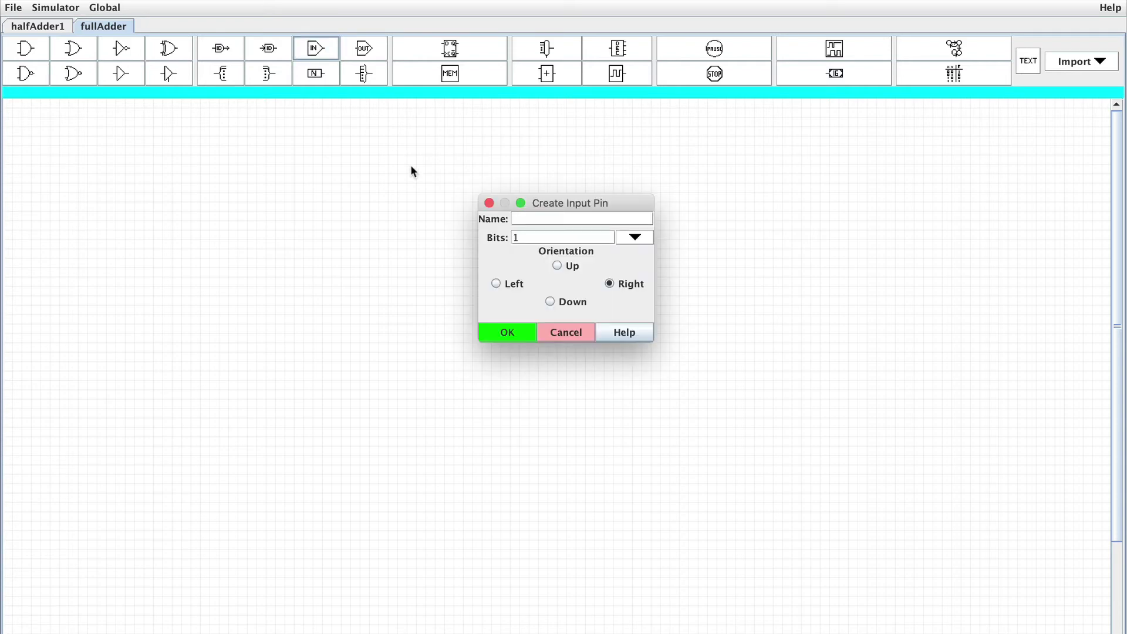
type("A")
left_click(492, 329)
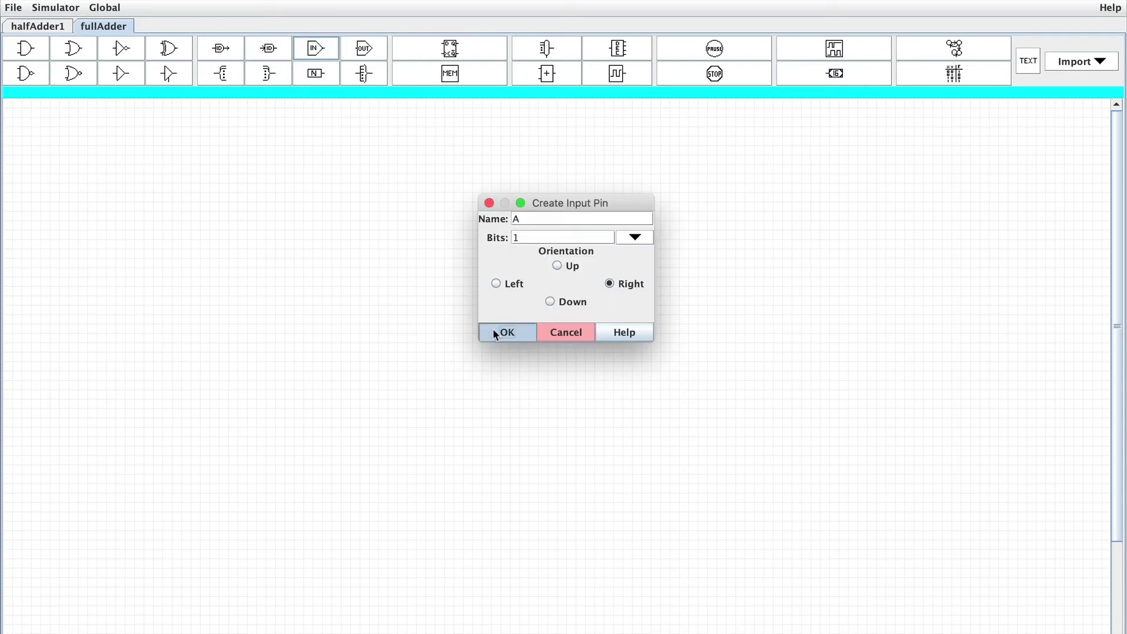
left_click(301, 58)
type("B")
left_click(527, 329)
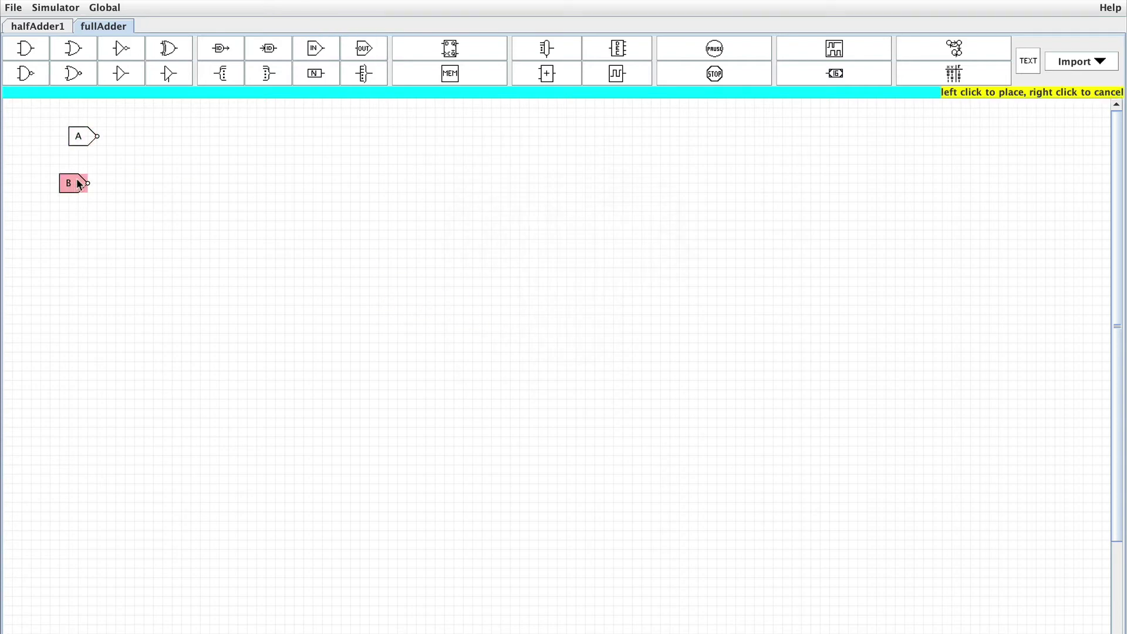
left_click(78, 184)
Step: Add a 1-bit input pin named Cin below B, then align A with the other pins and move B closer to A
left_click(364, 52)
left_click(565, 330)
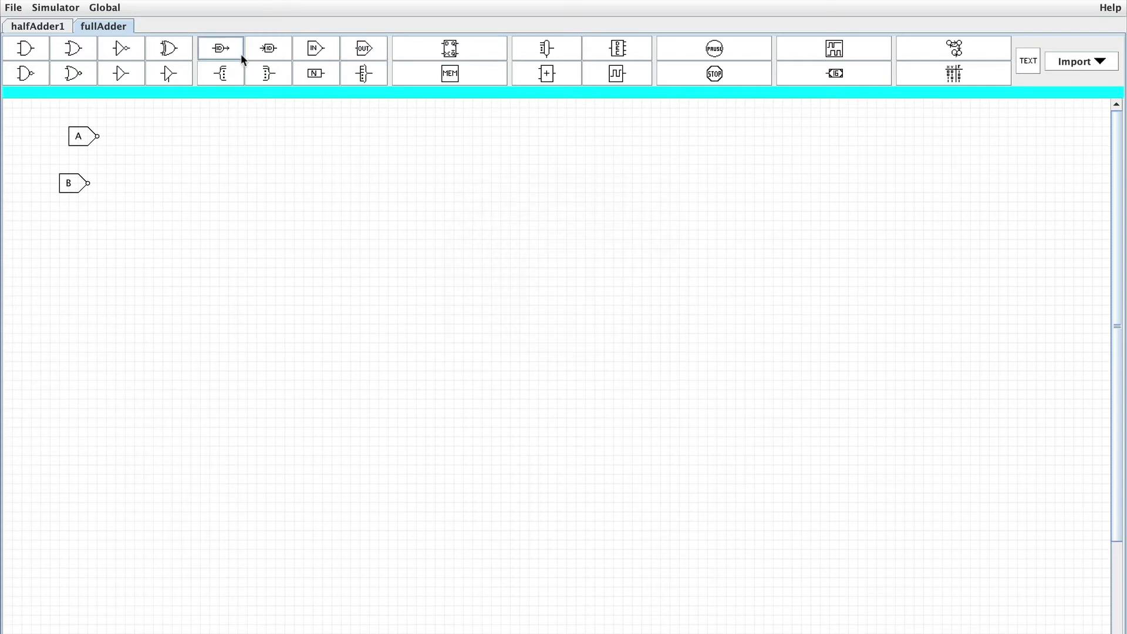
left_click(314, 59)
type("Cin")
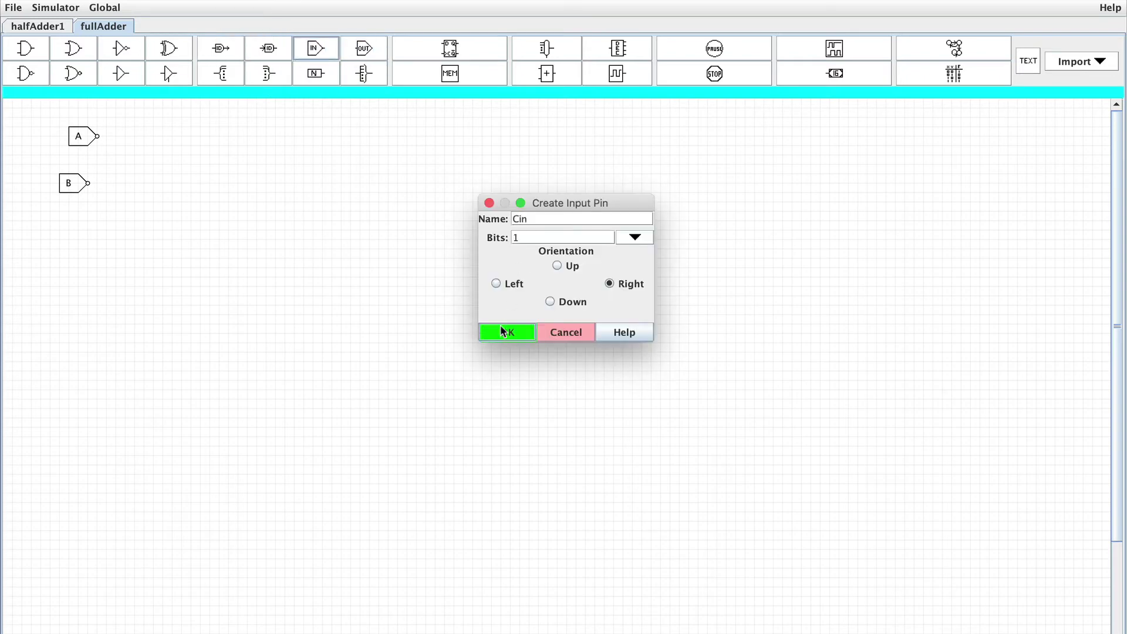
left_click(501, 331)
left_click(69, 221)
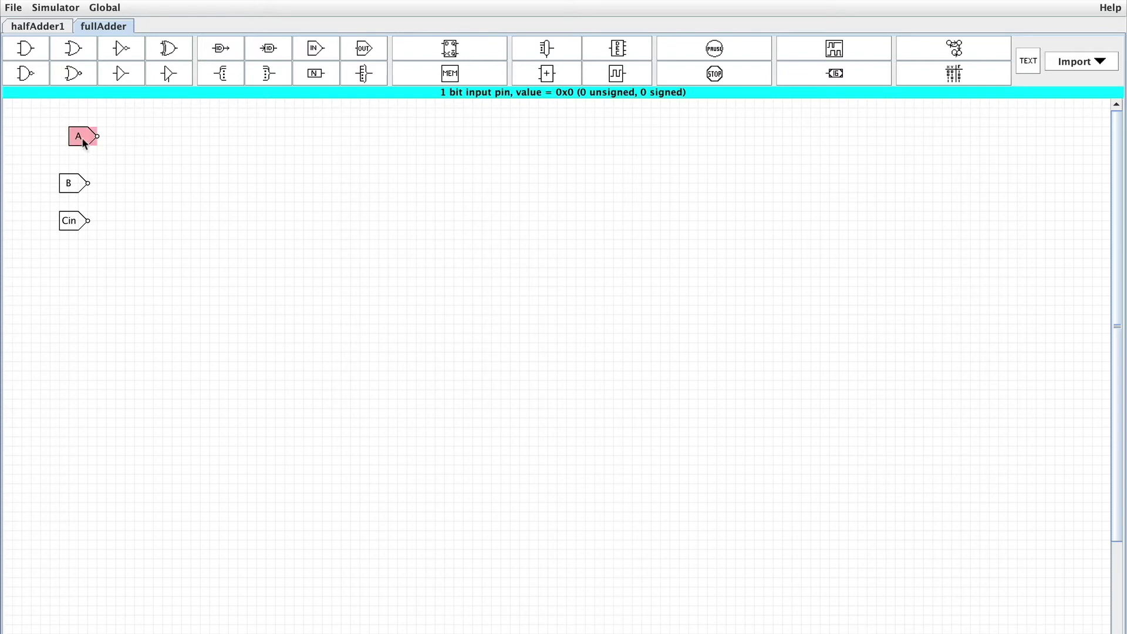
left_click_drag(82, 137, 68, 136)
left_click_drag(69, 184, 69, 173)
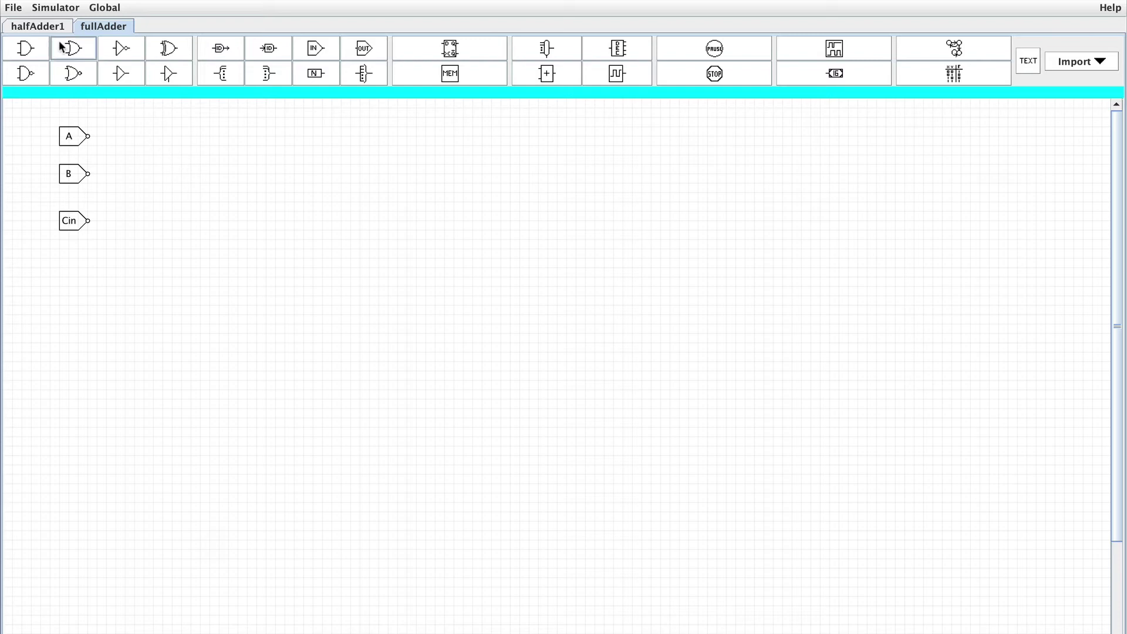
Step: Import halfAdder1.jls as a right-facing subcircuit named HA1 and place it to the right of pins A and B
left_click(18, 11)
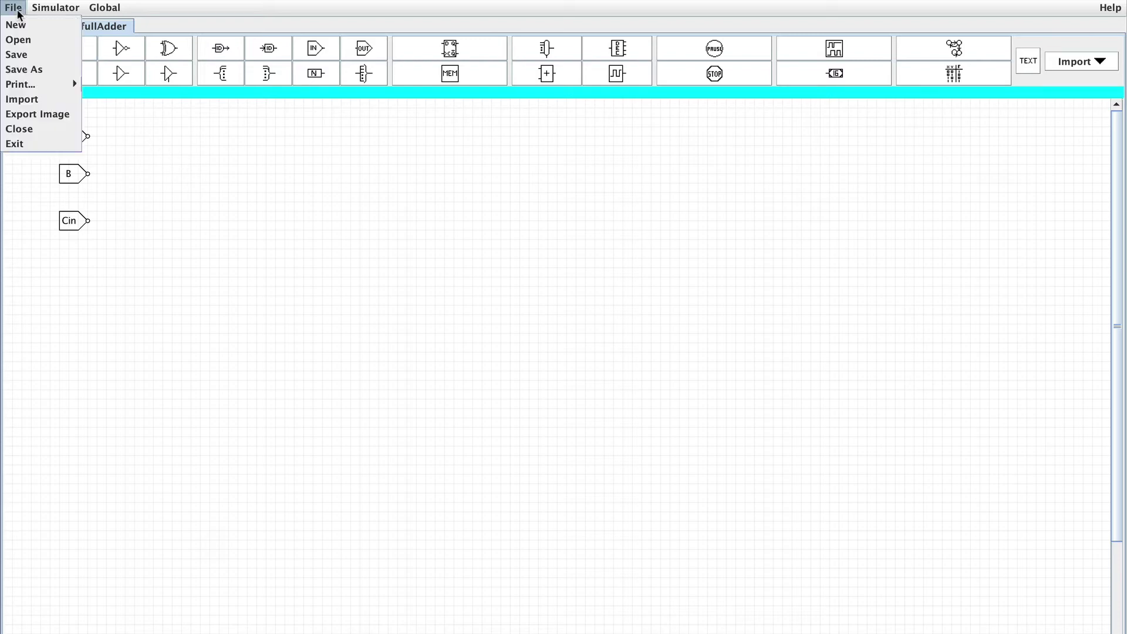
left_click(36, 98)
scroll(500, 319, "right", 10)
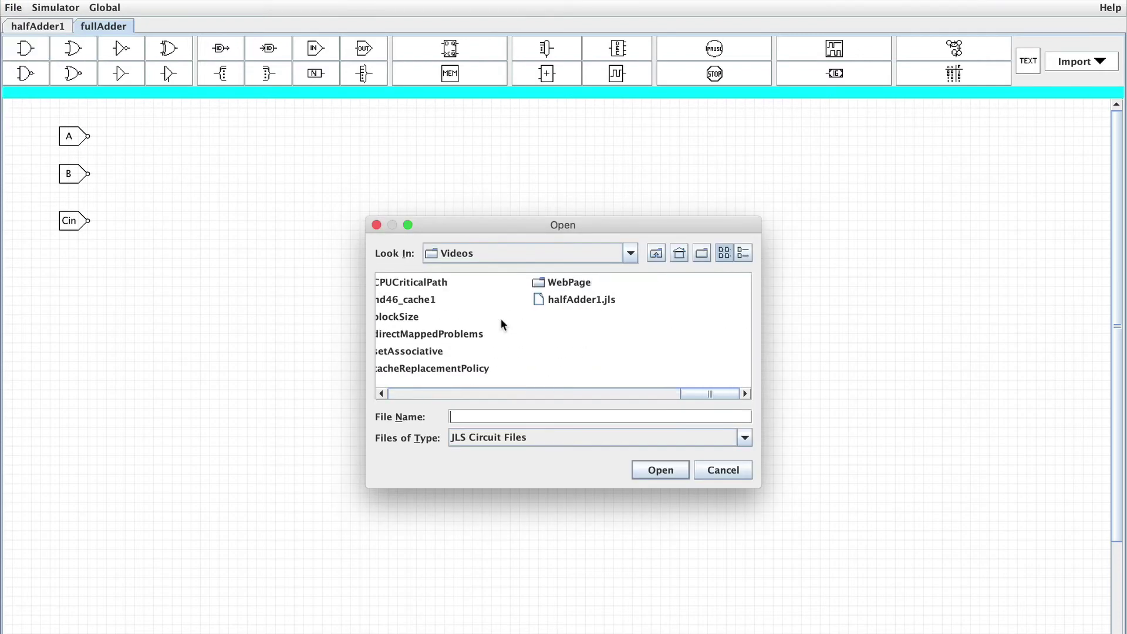
left_click(551, 299)
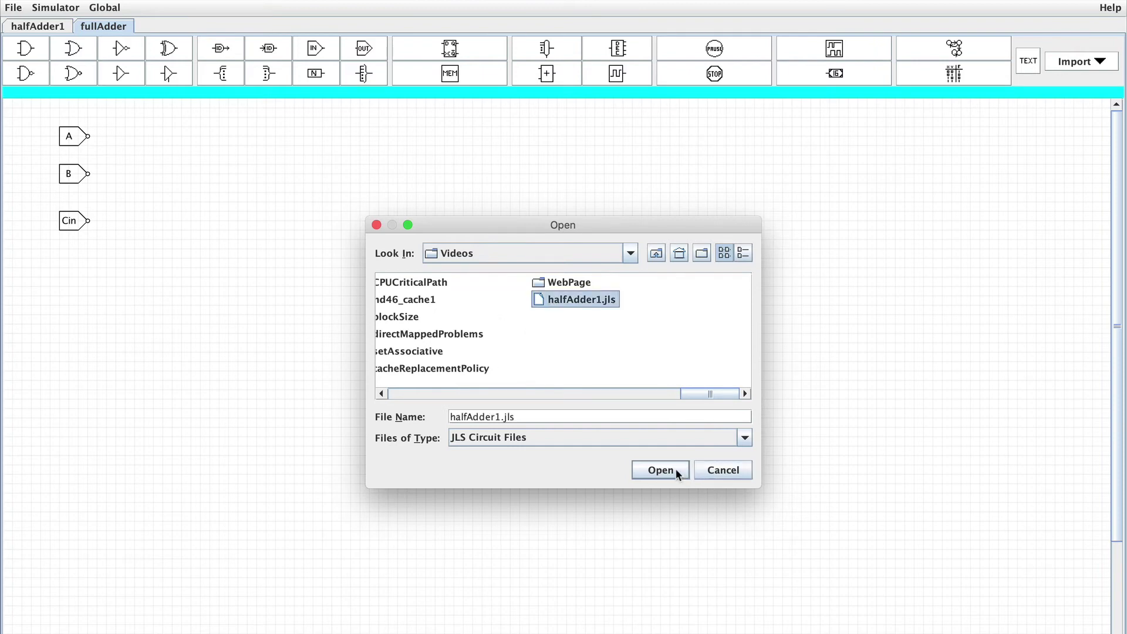
left_click(661, 470)
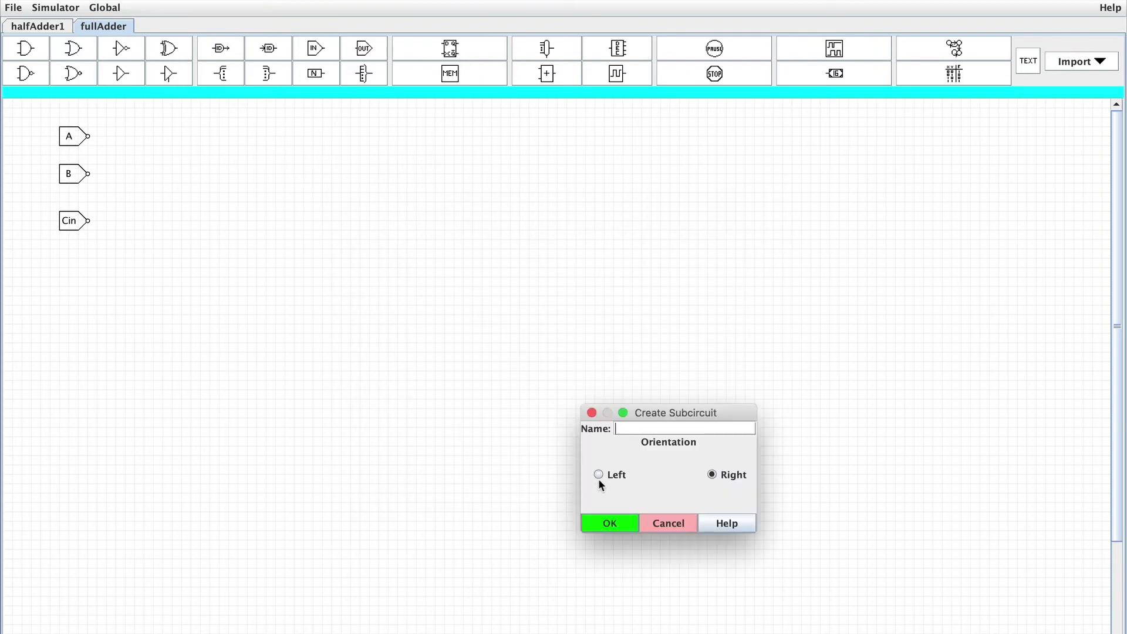
type("HA1")
left_click(608, 518)
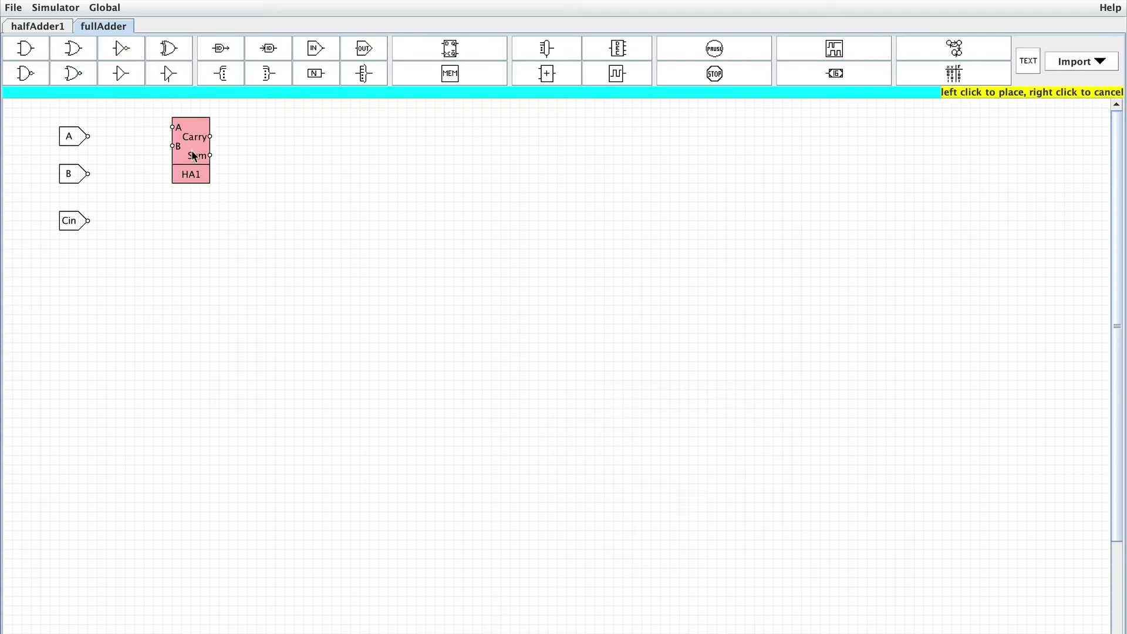
left_click(197, 167)
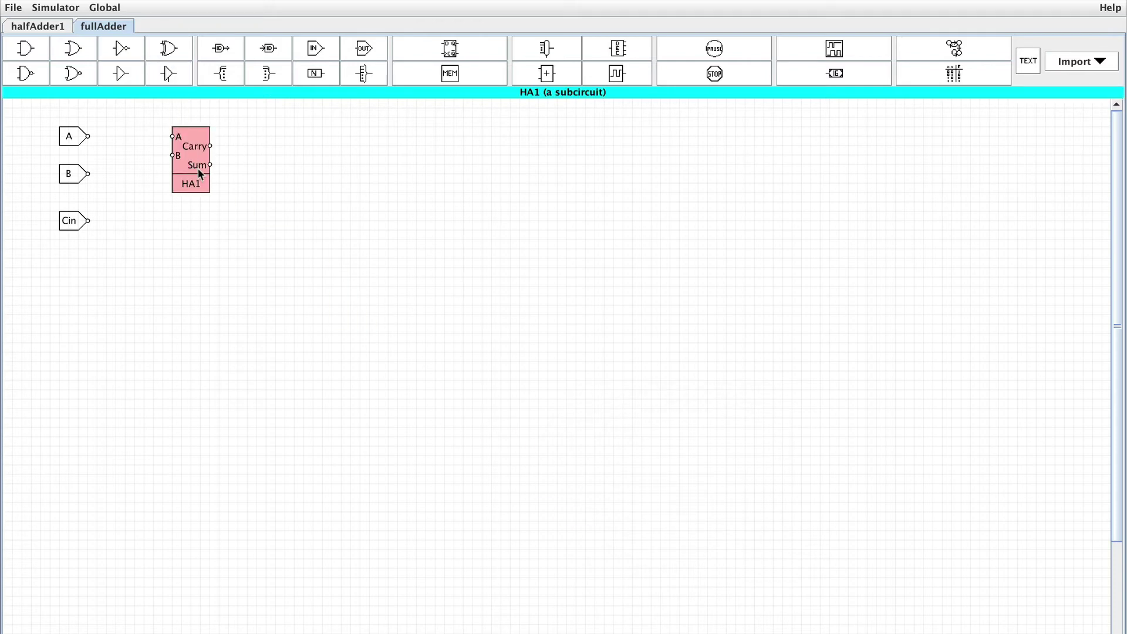
Step: Wire input pins A and B to the A and B inputs of HA1
right_click(115, 165)
left_click(87, 138)
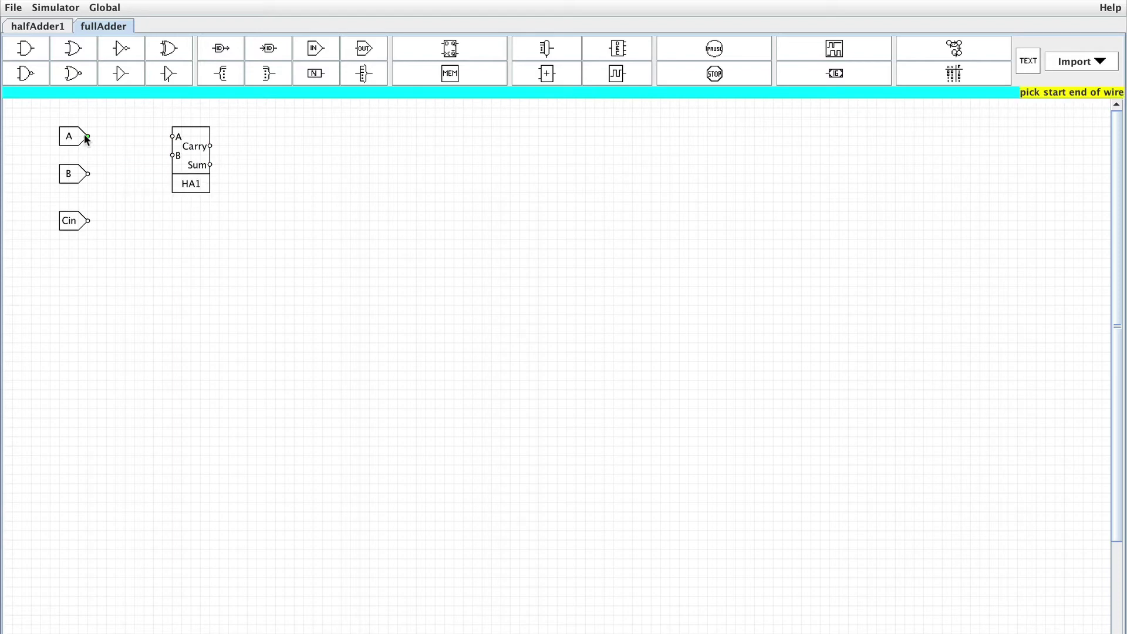
left_click(88, 137)
left_click(170, 139)
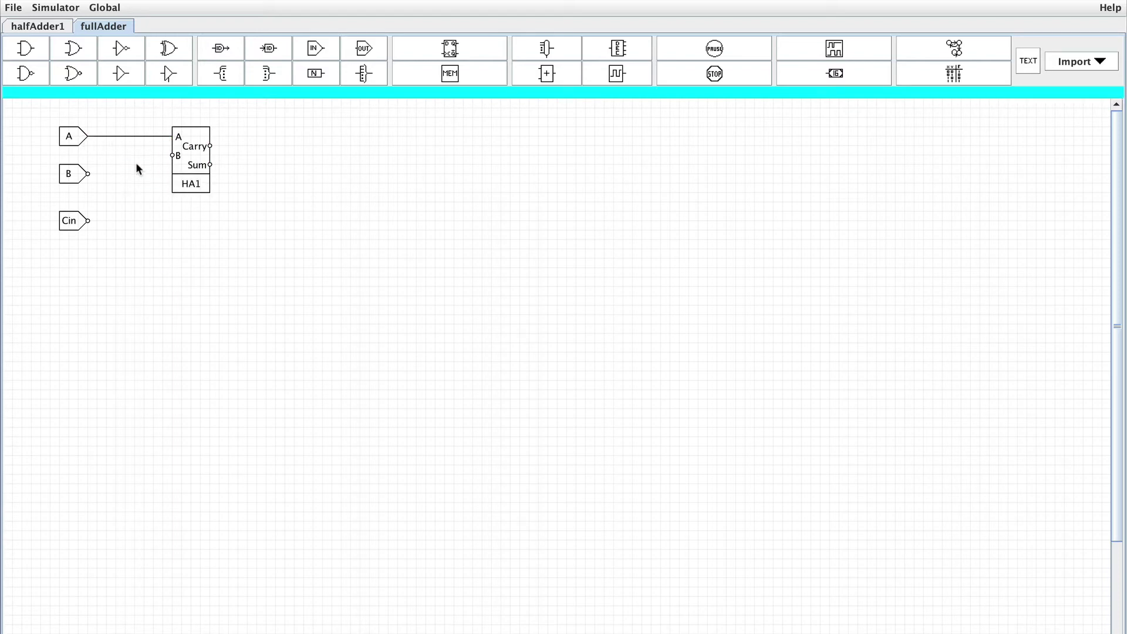
right_click(135, 168)
left_click(148, 171)
left_click(94, 173)
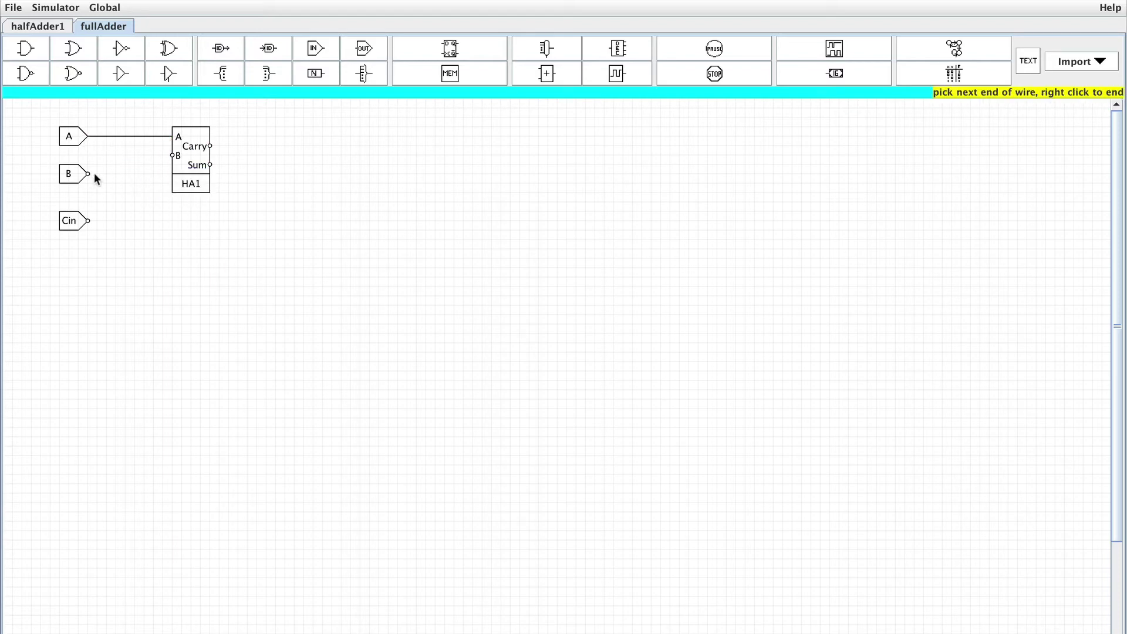
left_click(170, 158)
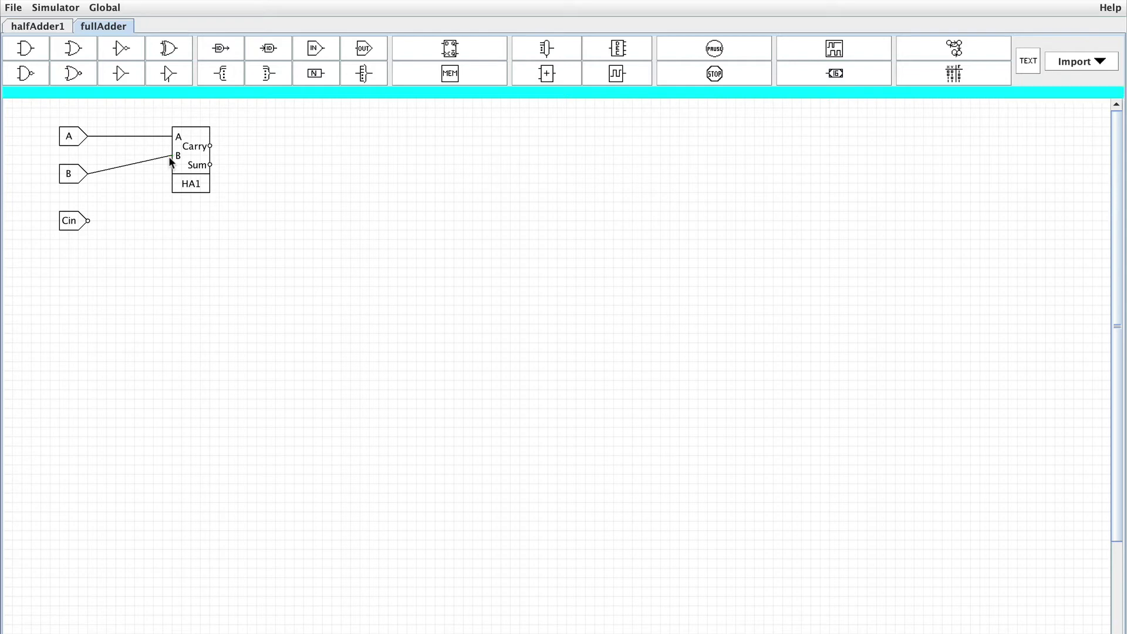
Step: Import halfAdder1.jls again as a right-facing subcircuit named HA2 and position it to the right of HA1 and slightly lower
left_click(13, 8)
left_click(22, 101)
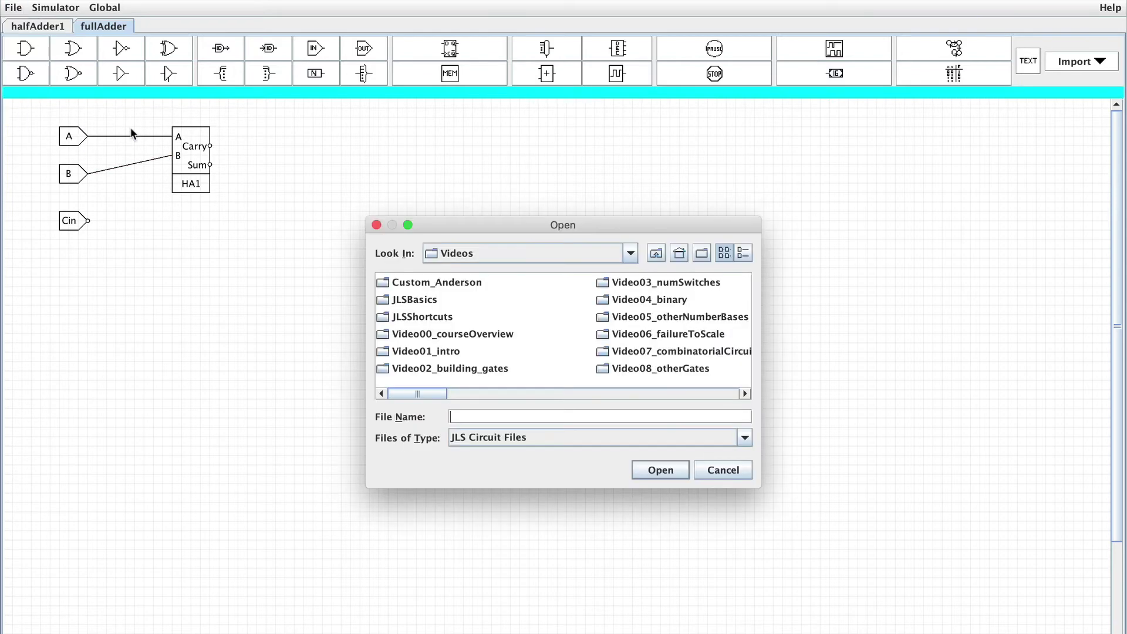
left_click_drag(441, 393, 690, 365)
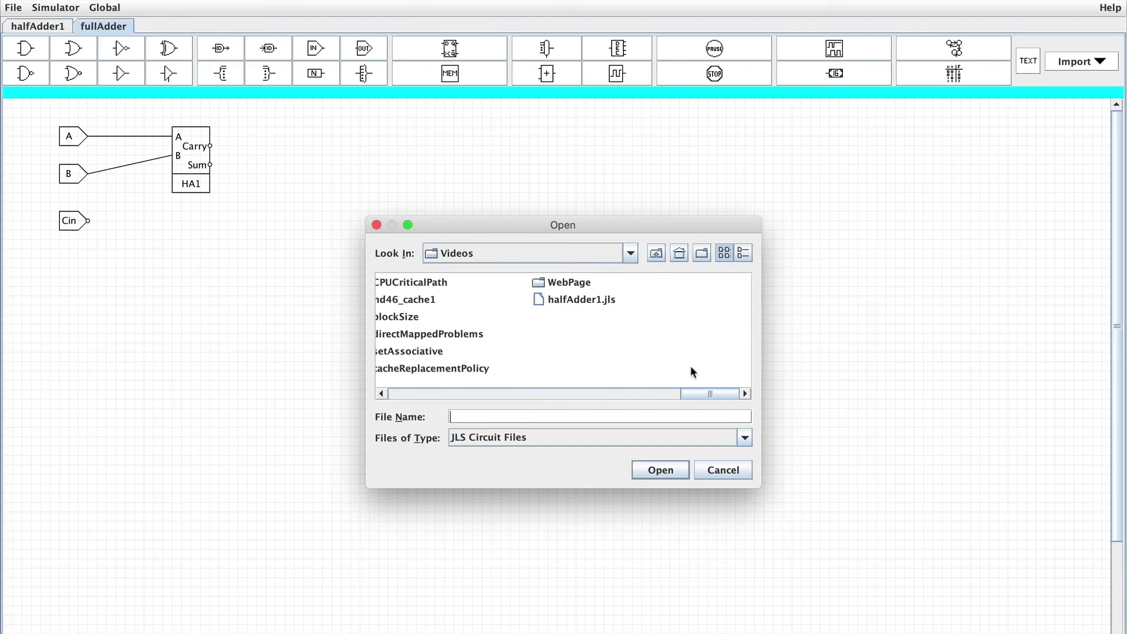
left_click(593, 299)
left_click(653, 468)
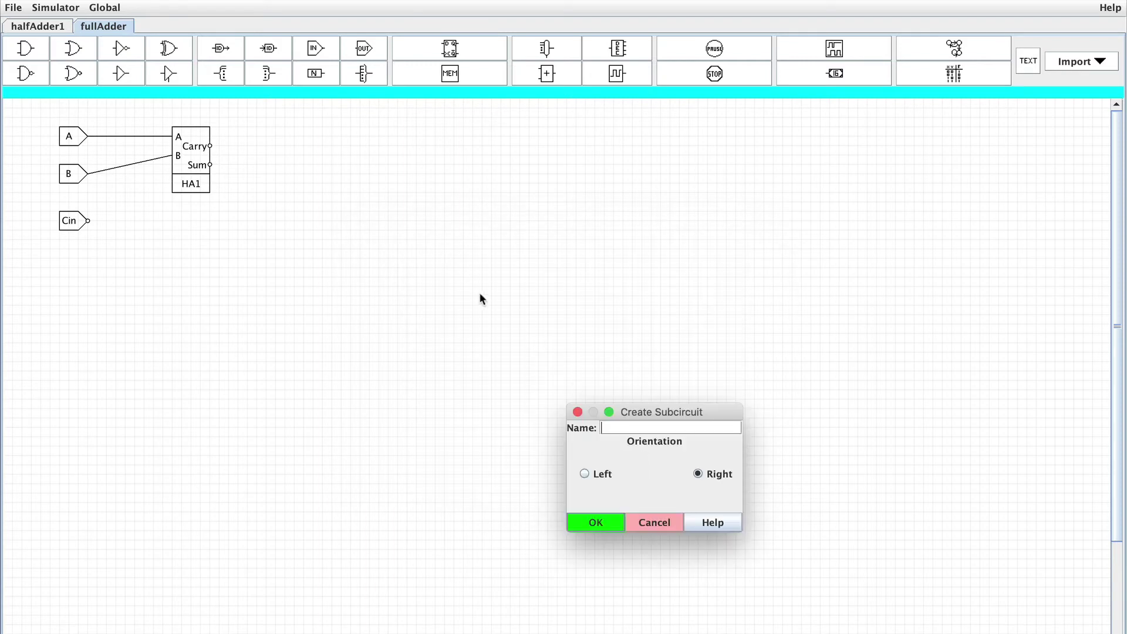
type("HA2")
left_click(595, 518)
left_click(318, 202)
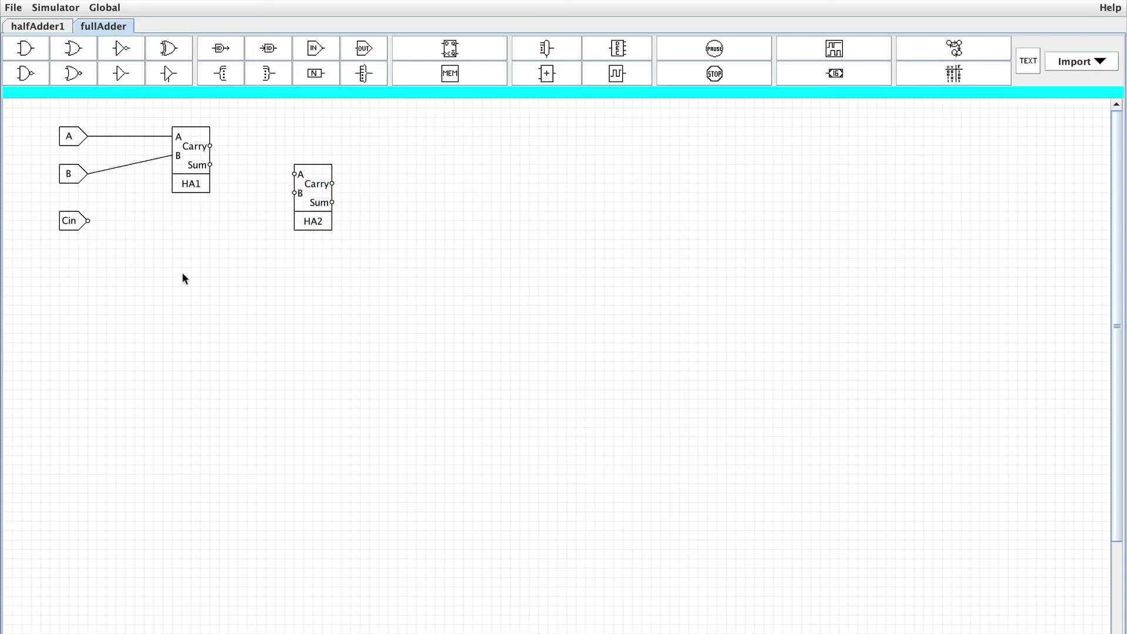
left_click_drag(302, 193, 302, 212)
Step: Wire the Sum output of HA1 to the A input of HA2
right_click(191, 222)
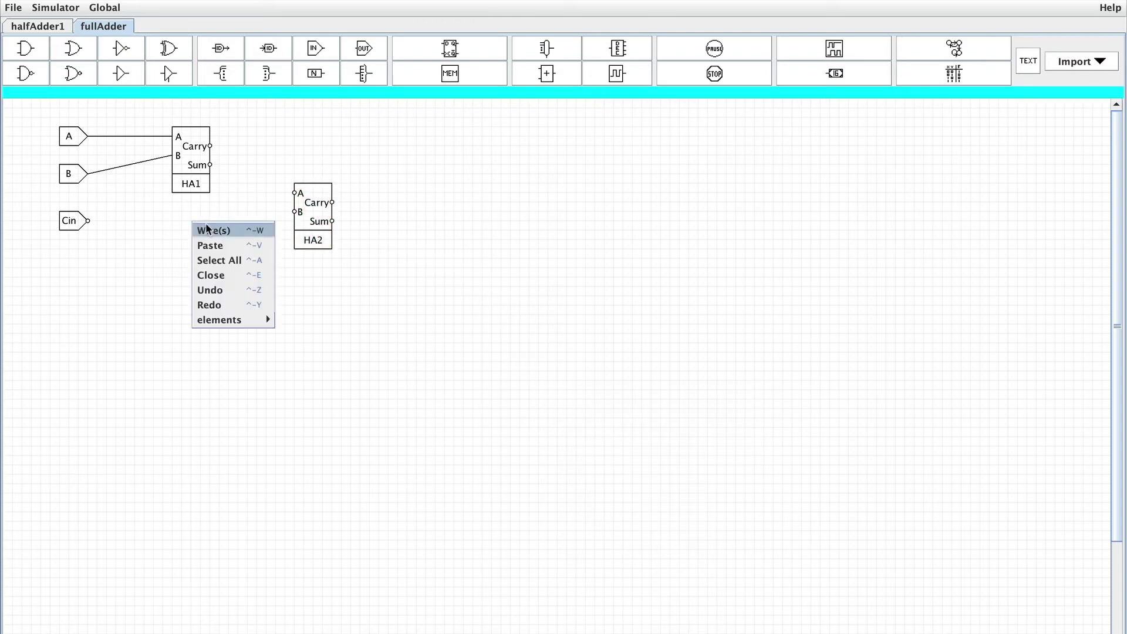
left_click(209, 229)
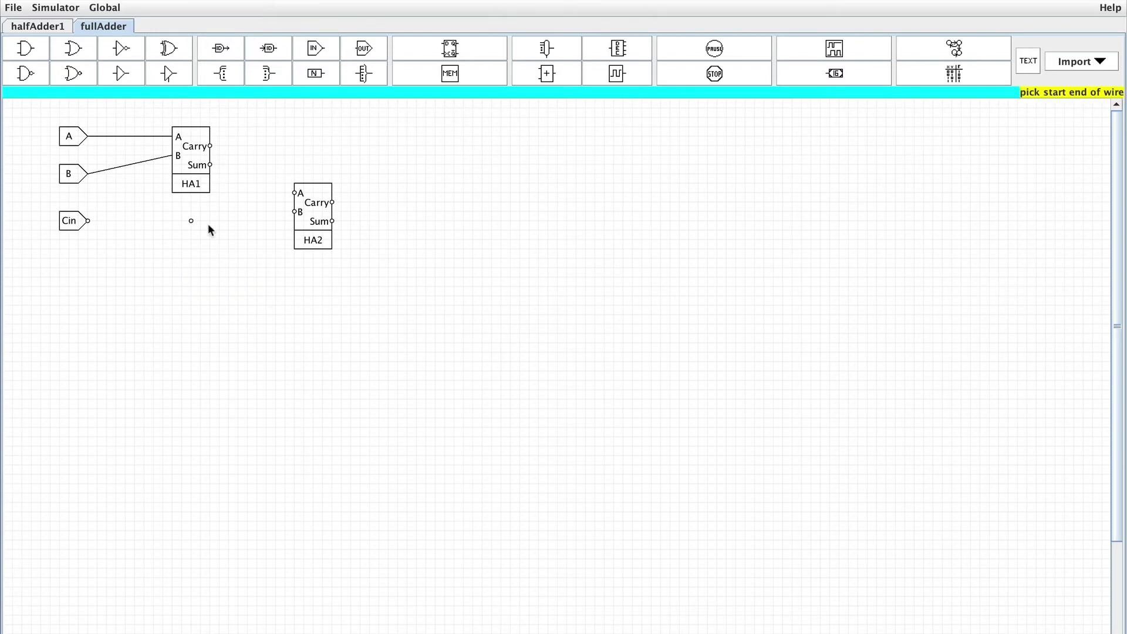
left_click(210, 165)
left_click(294, 193)
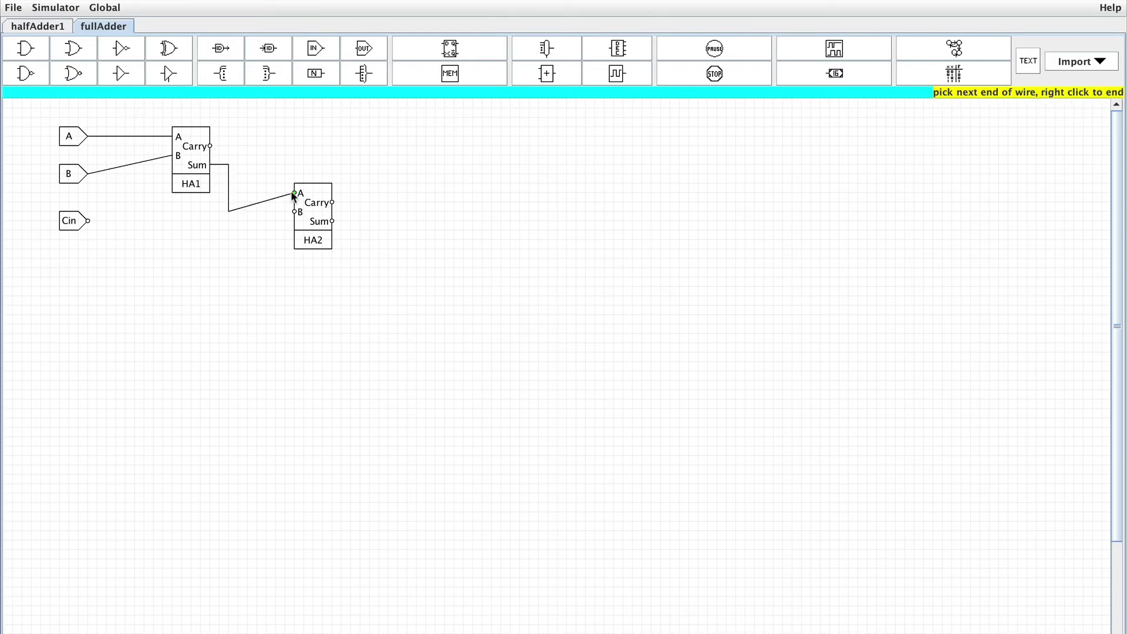
Step: Square off the Sum wire between HA1 and HA2, and wire pin Cin to HA2's B input with a level wire
left_click_drag(229, 211, 229, 192)
left_click(88, 221)
left_click(295, 211)
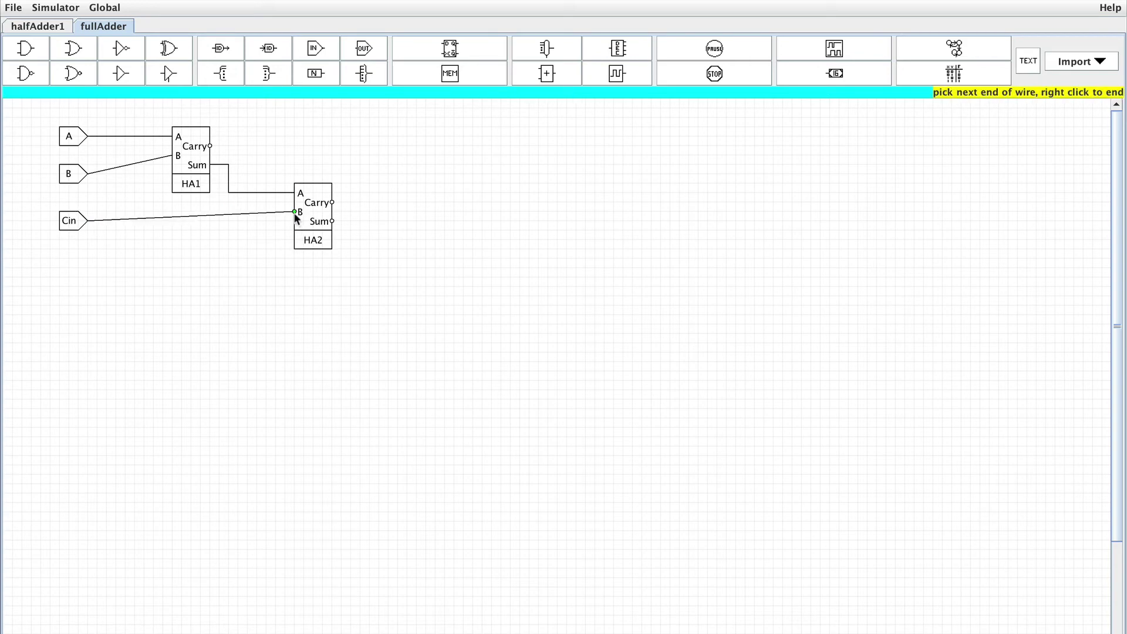
left_click_drag(69, 221, 69, 211)
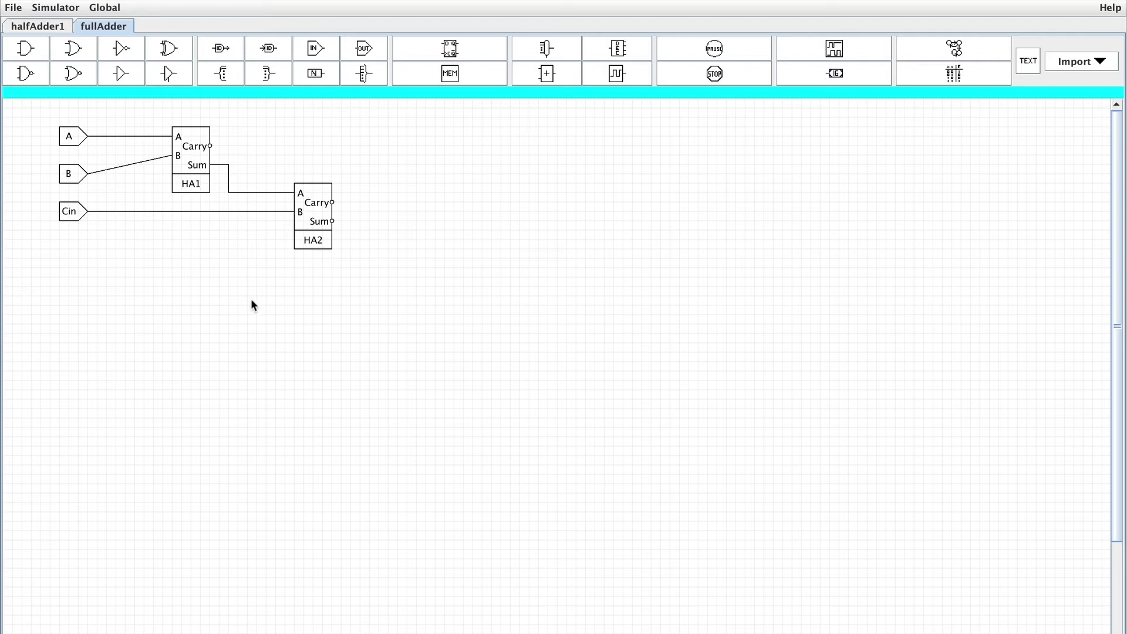
Step: Open the HA1 subcircuit for modification and cut the AND gate feeding its Carry output
right_click(192, 165)
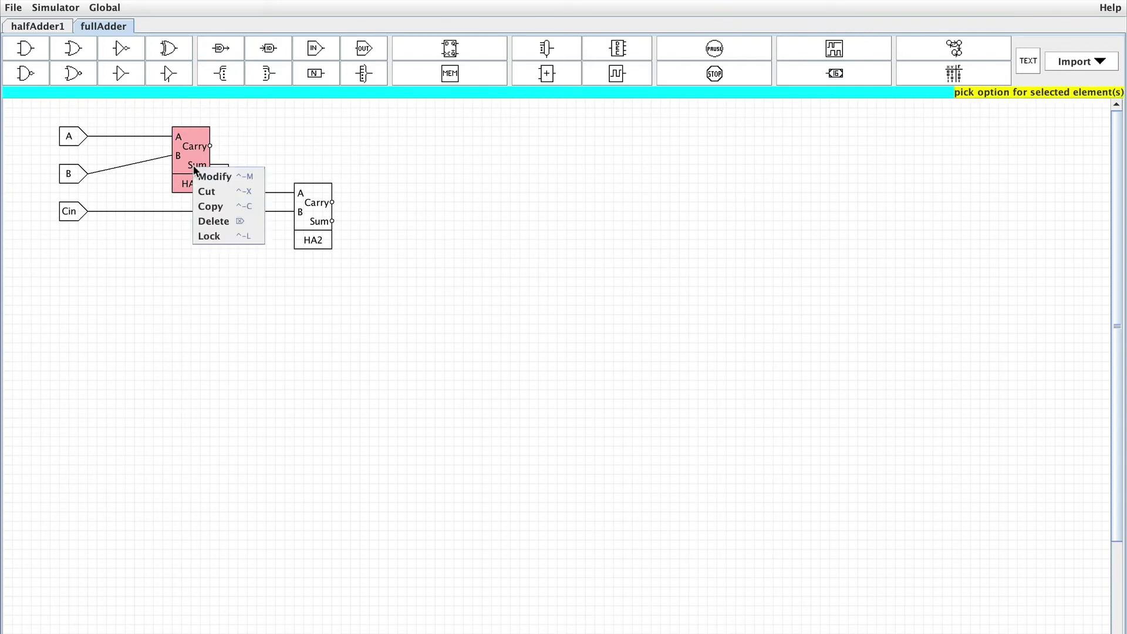
left_click(204, 176)
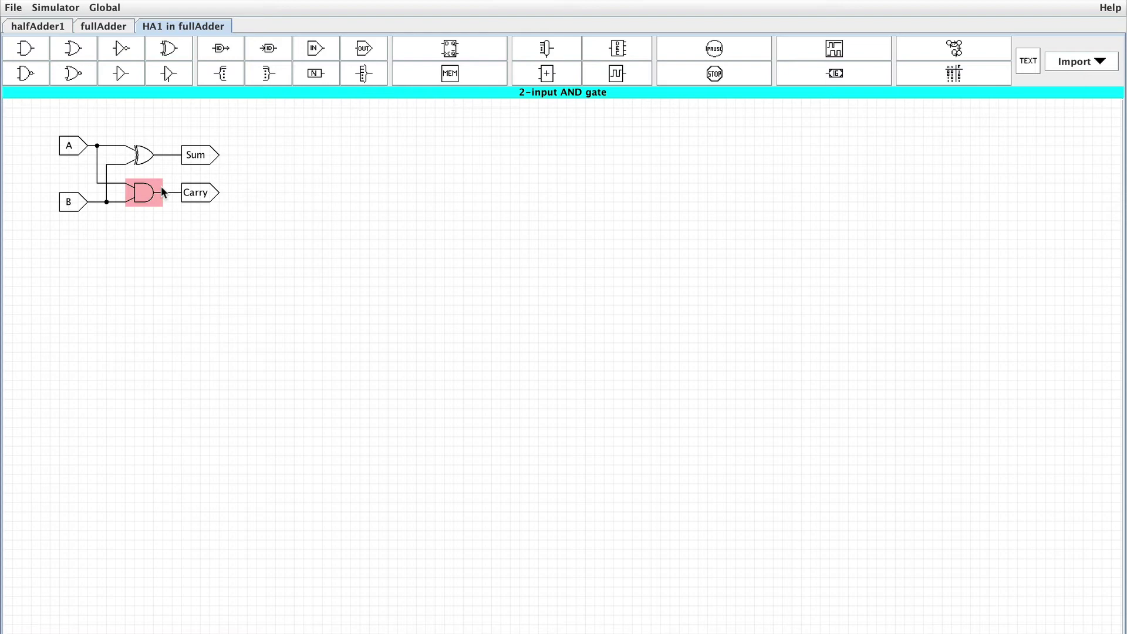
right_click(143, 192)
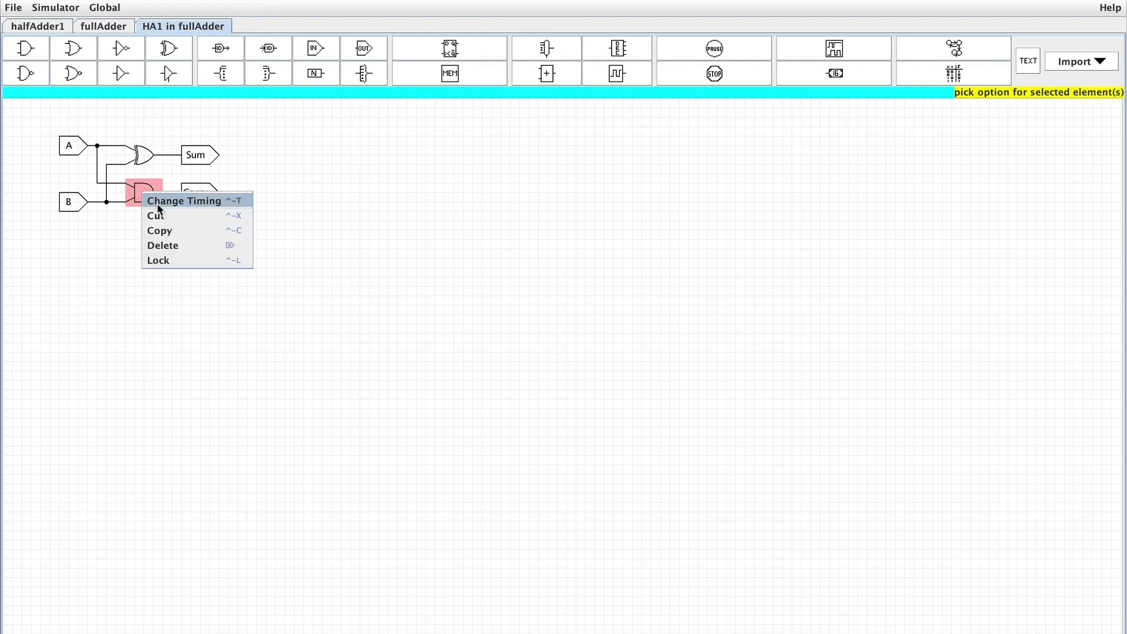
left_click(163, 218)
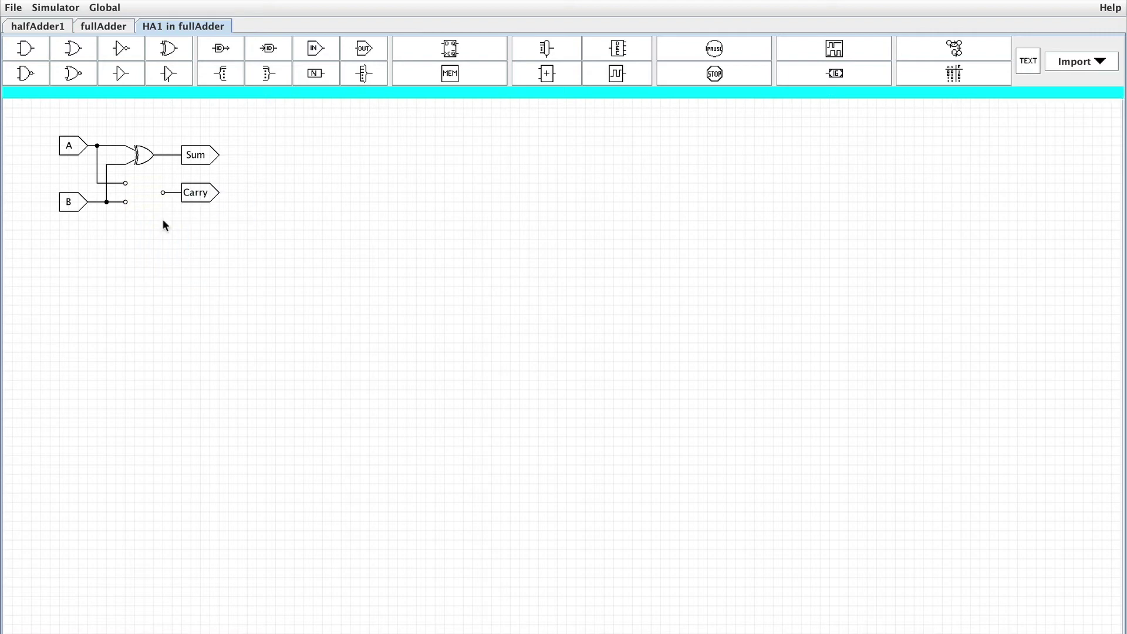
Step: Place a right-facing two-input OR gate in the gap before HA1's Carry output and close the HA1 subcircuit
left_click(77, 48)
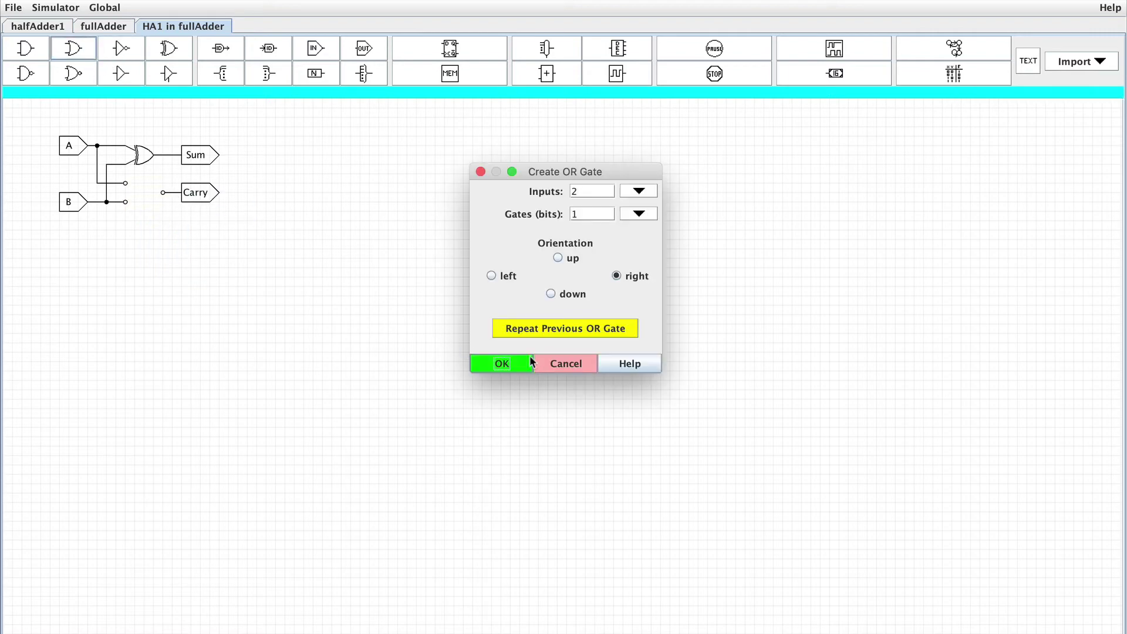
left_click(502, 363)
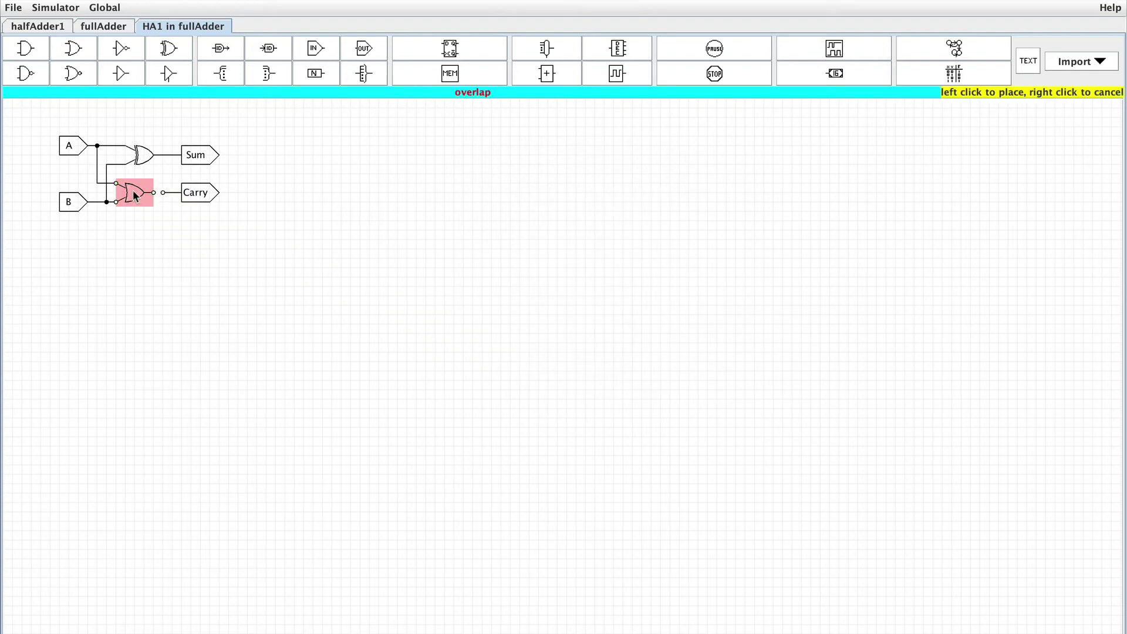
left_click(143, 198)
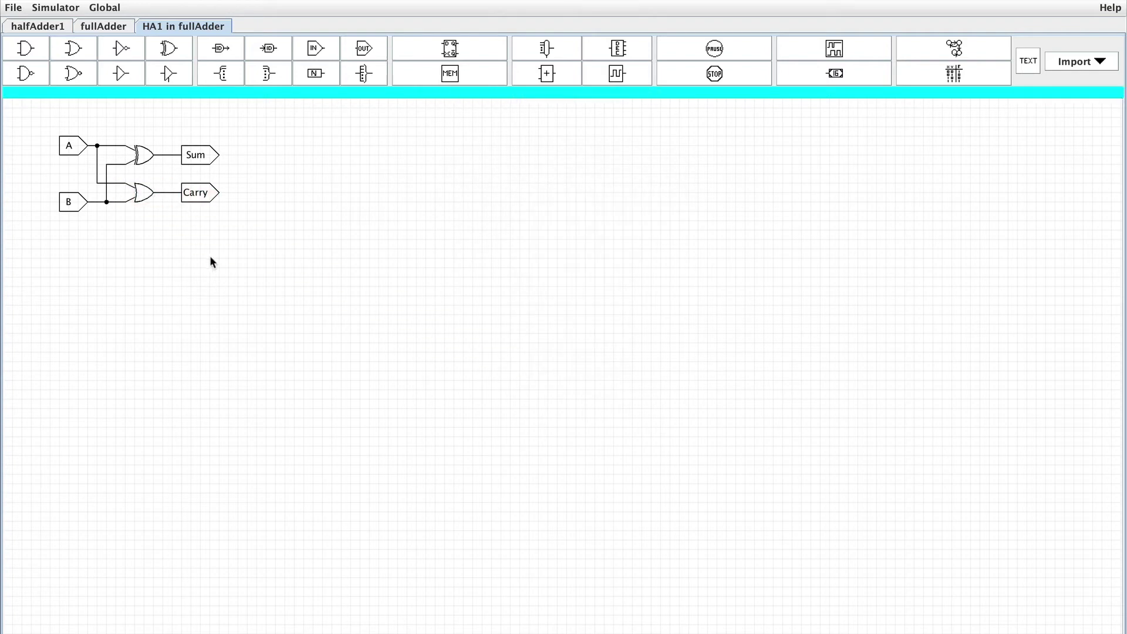
left_click(5, 7)
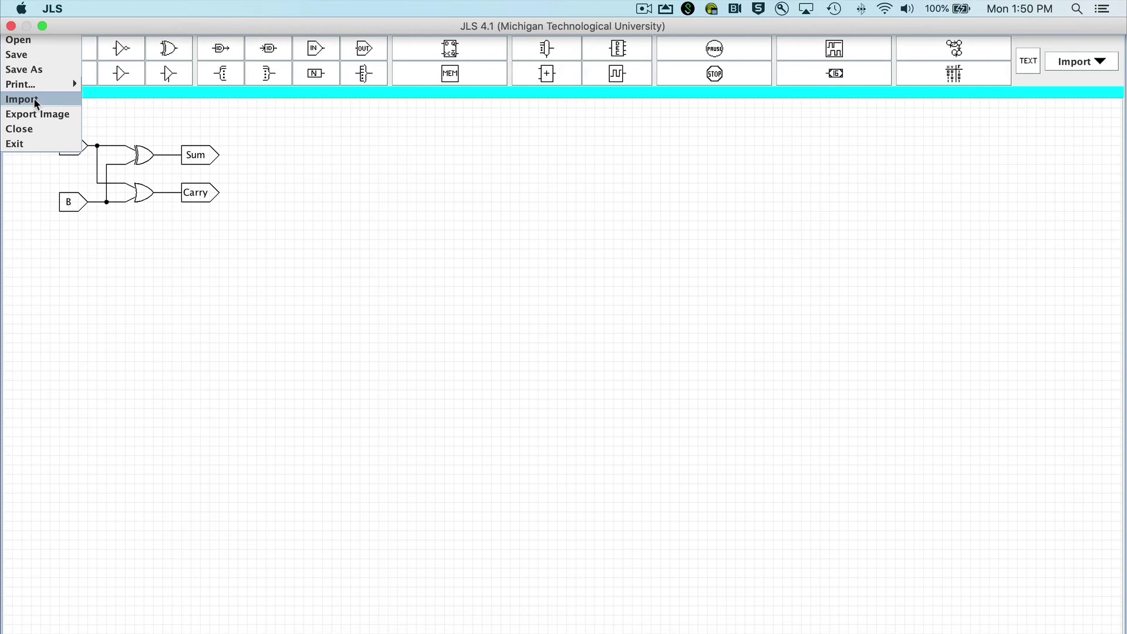
left_click(35, 129)
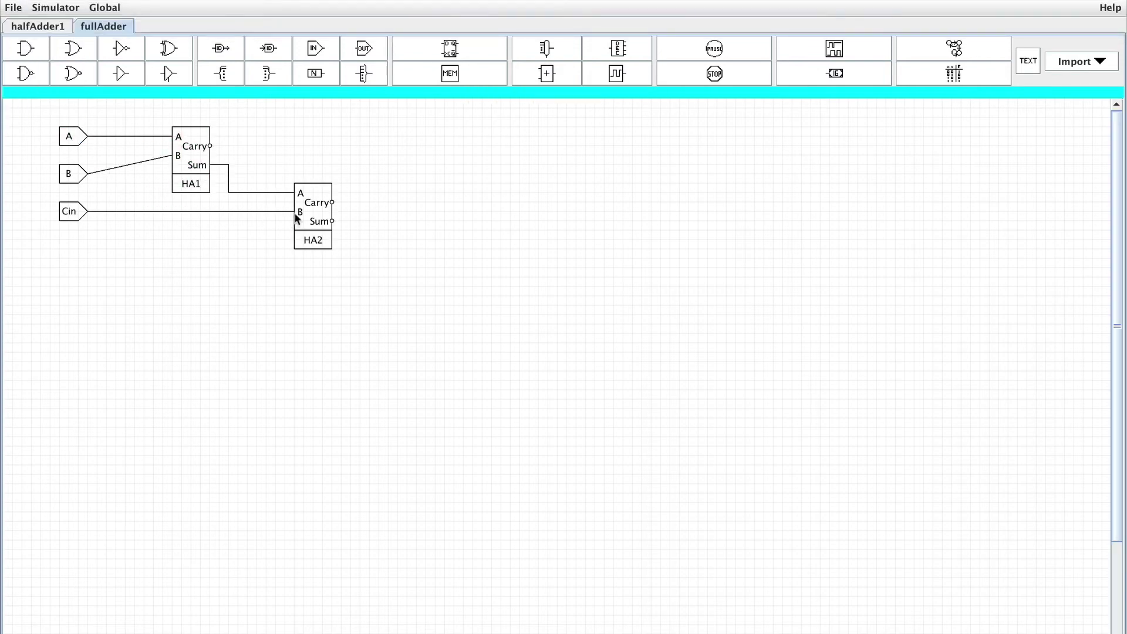
Step: Open the HA2 subcircuit of fullAdder and examine which gate feeds its Carry output
left_click(318, 216)
right_click(318, 216)
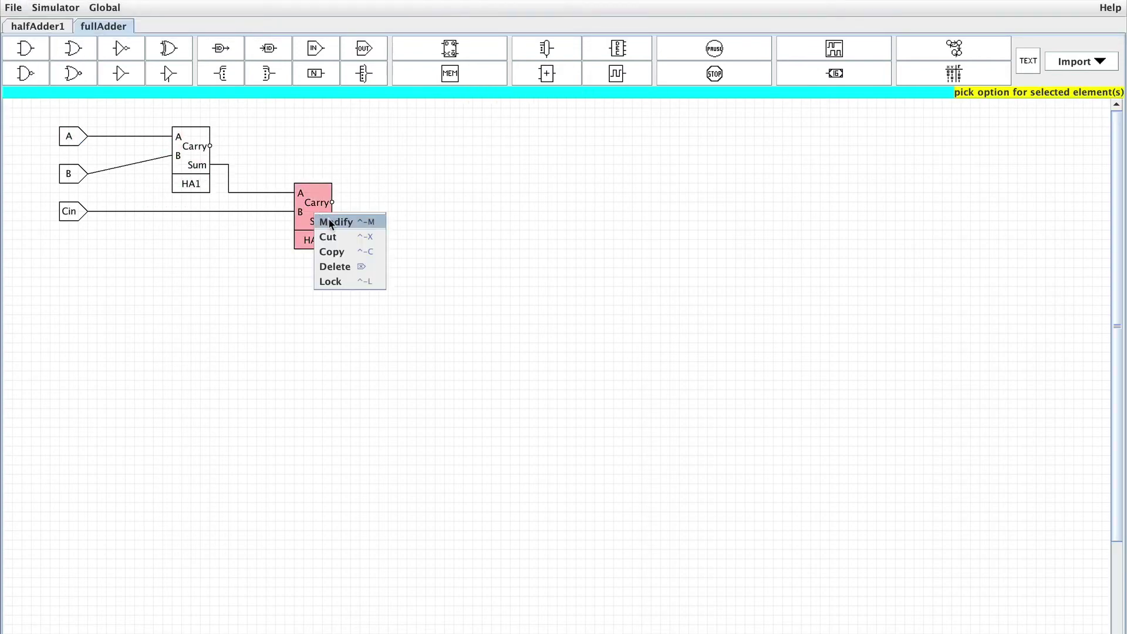
left_click(329, 222)
left_click(144, 192)
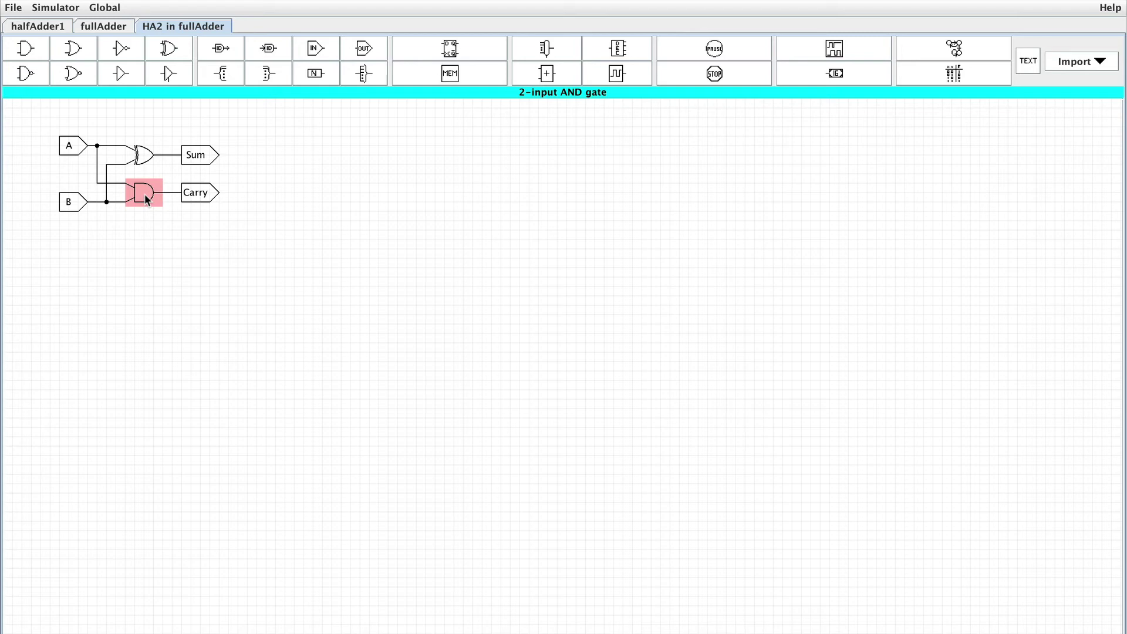
Step: In the halfAdder1 circuit, replace the XOR gate feeding Sum with a right-facing two-input NOR gate and save the circuit
left_click(56, 26)
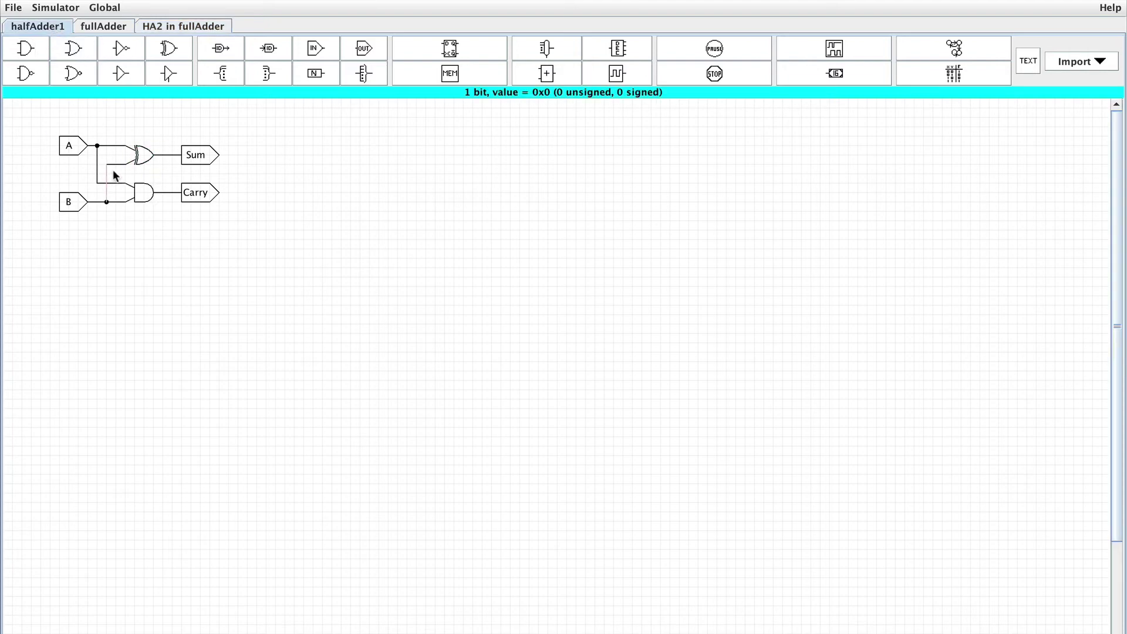
right_click(138, 156)
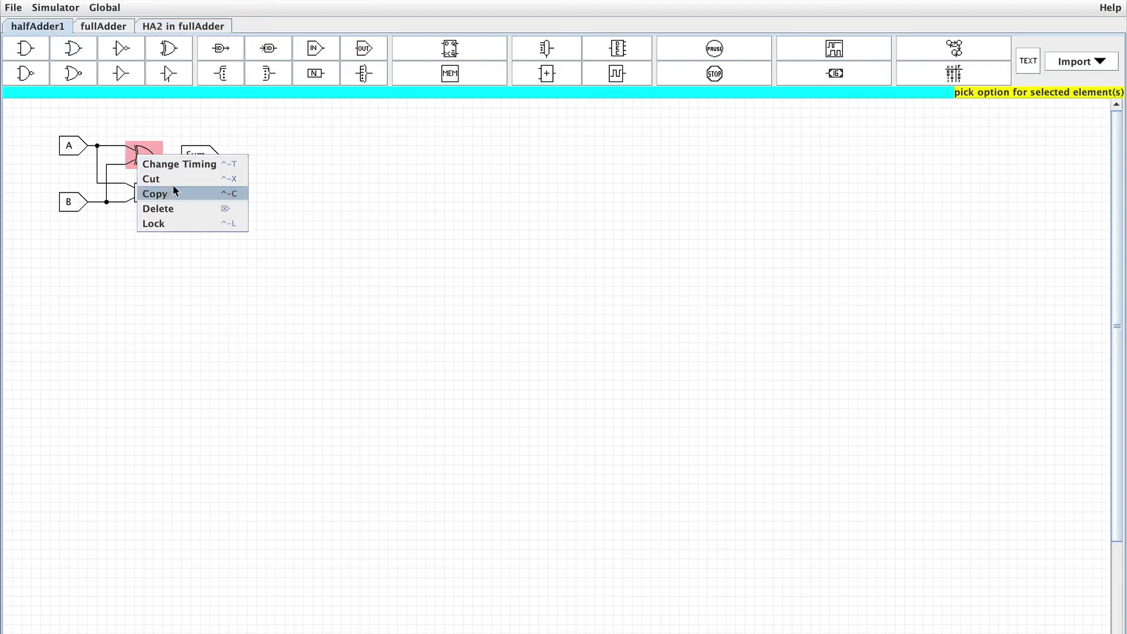
left_click(174, 178)
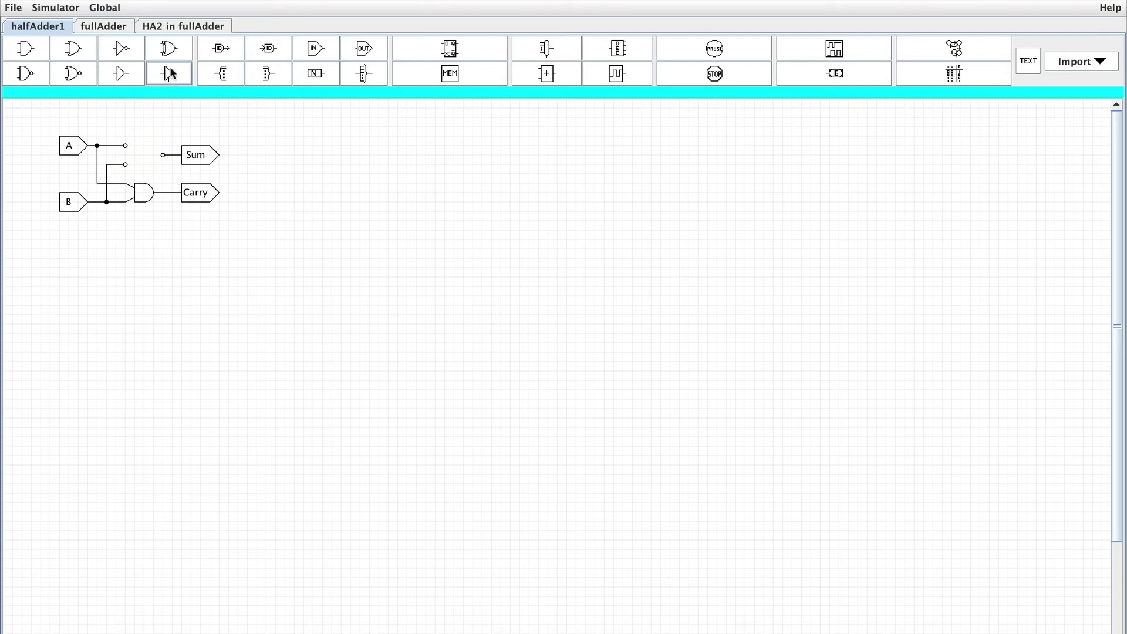
left_click(74, 74)
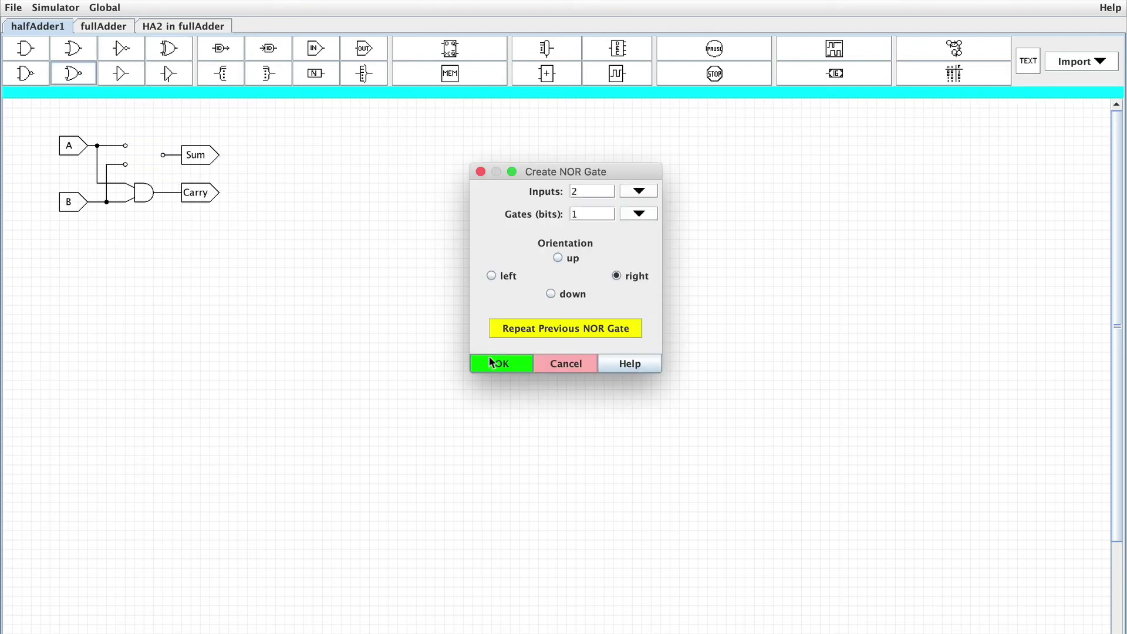
key("Return")
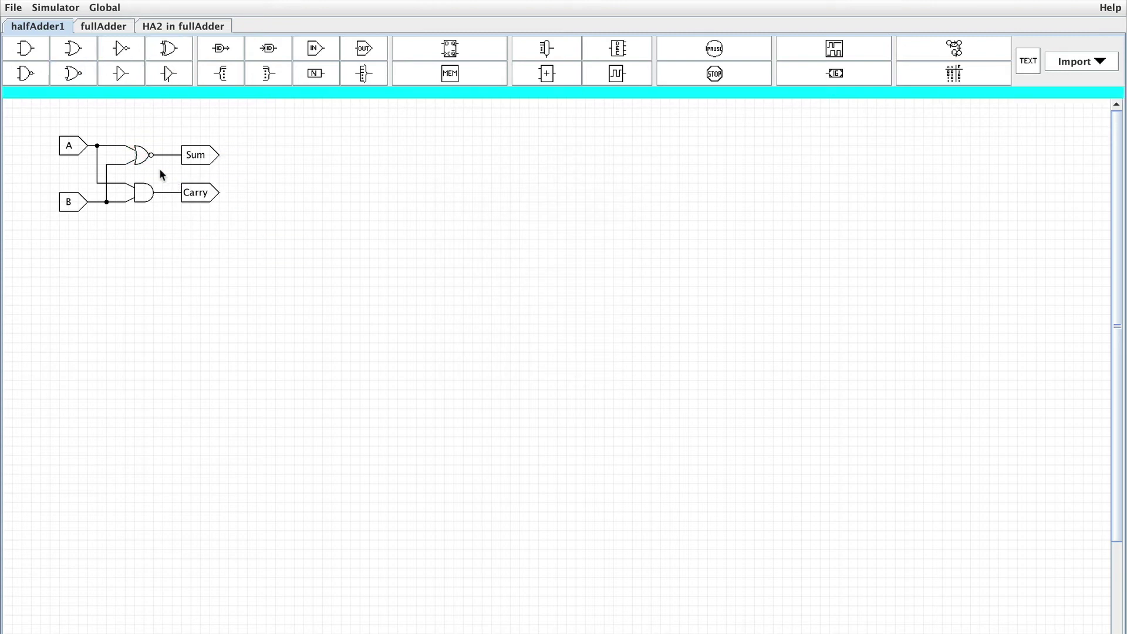
left_click(16, 7)
left_click(24, 54)
Step: Close the open HA2 subcircuit and return to the fullAdder circuit for editing
left_click(95, 27)
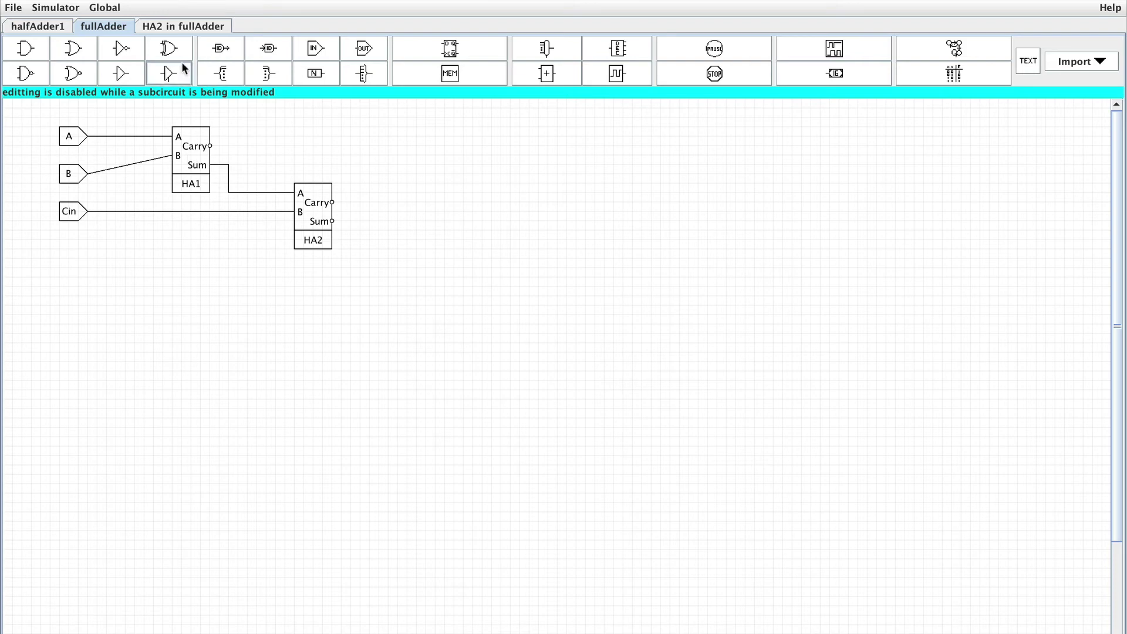
left_click(176, 26)
left_click(13, 7)
left_click(62, 129)
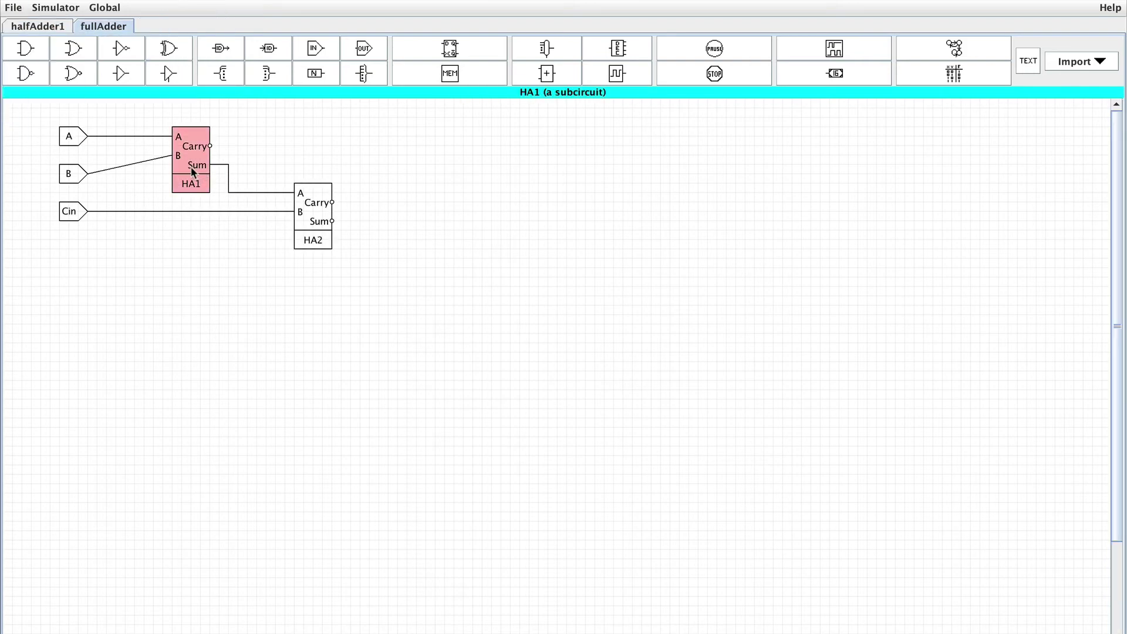
Step: Delete the HA1 and HA2 subcircuits from fullAdder, leaving their wires in place
right_click(189, 170)
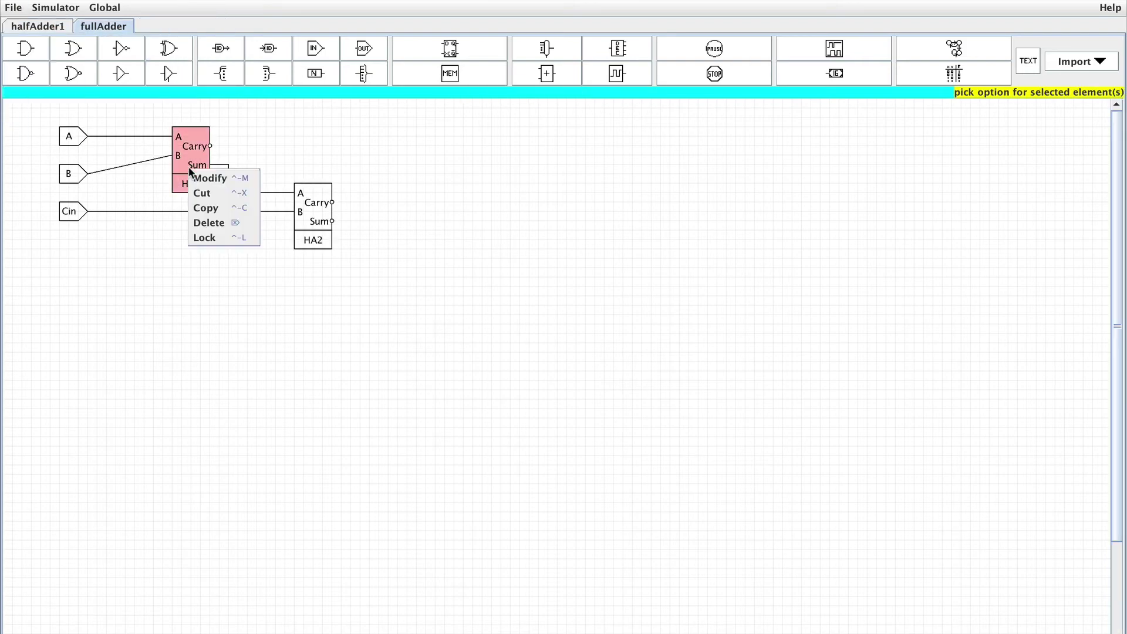
left_click(212, 223)
right_click(298, 199)
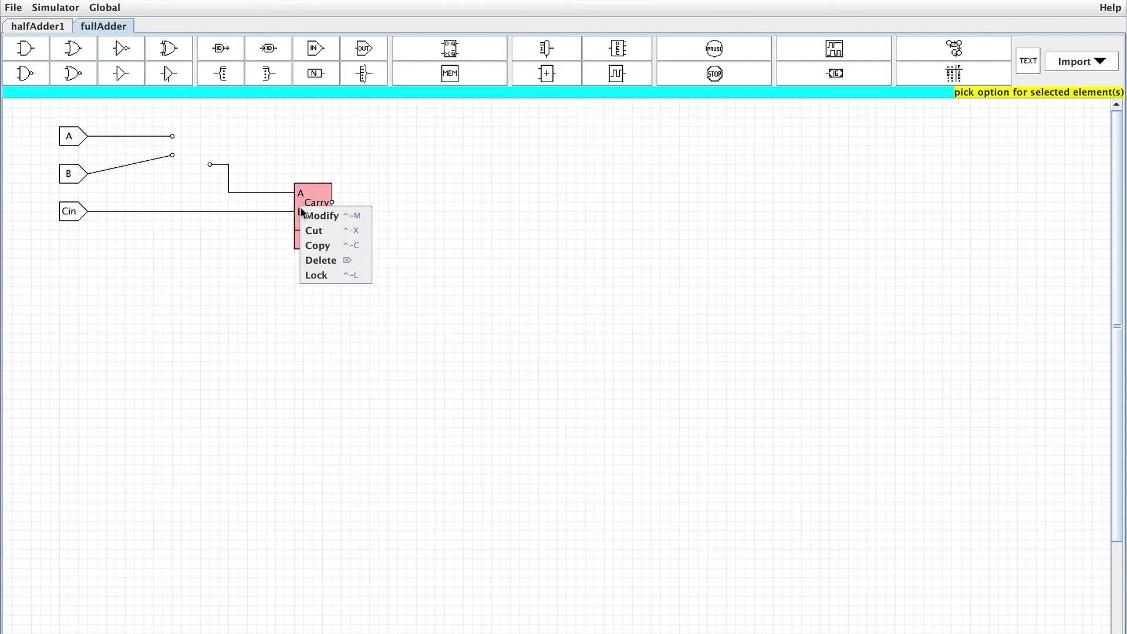
left_click(322, 259)
Step: Import the revised halfAdder1.jls as a right-facing subcircuit named HA1 and place it on the loose ends of the A and B wires
left_click(13, 7)
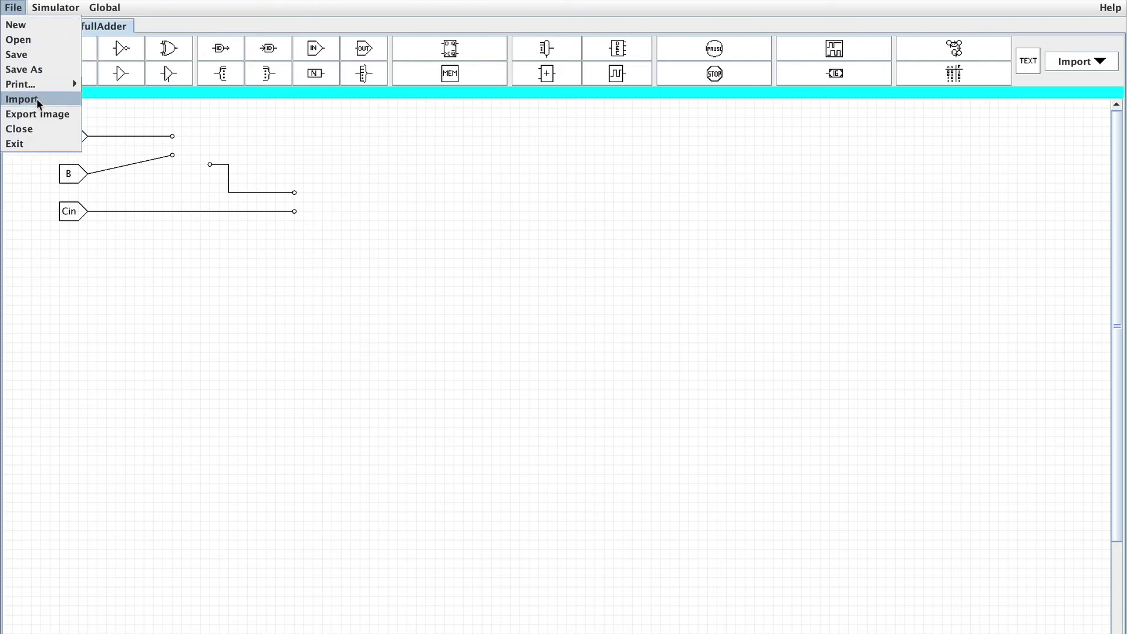
left_click(36, 99)
double_click(523, 370)
double_click(563, 298)
type("HA1")
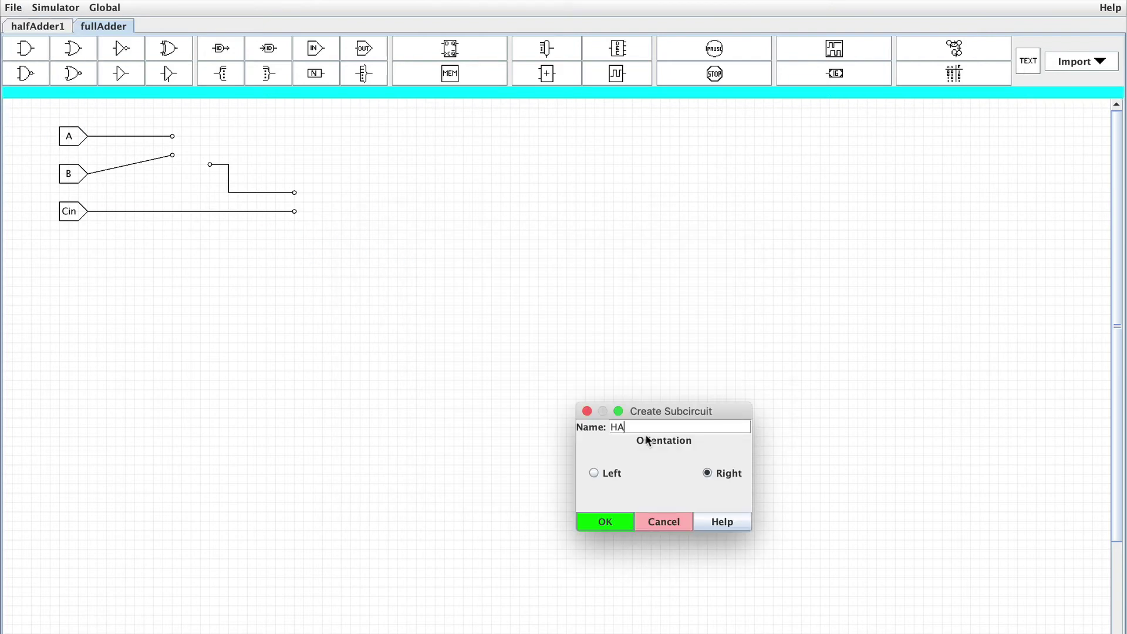
left_click(590, 521)
left_click(181, 141)
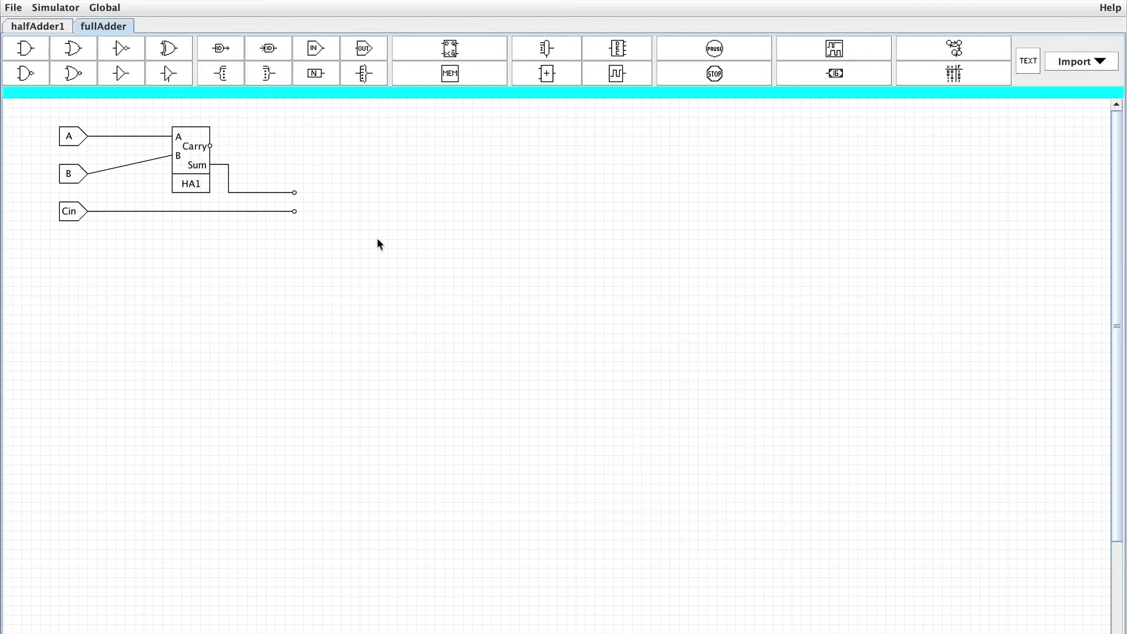
Step: Import halfAdder1.jls again as a right-facing subcircuit named HA2 and place it on the loose ends of the Sum and Cin wires
left_click(14, 8)
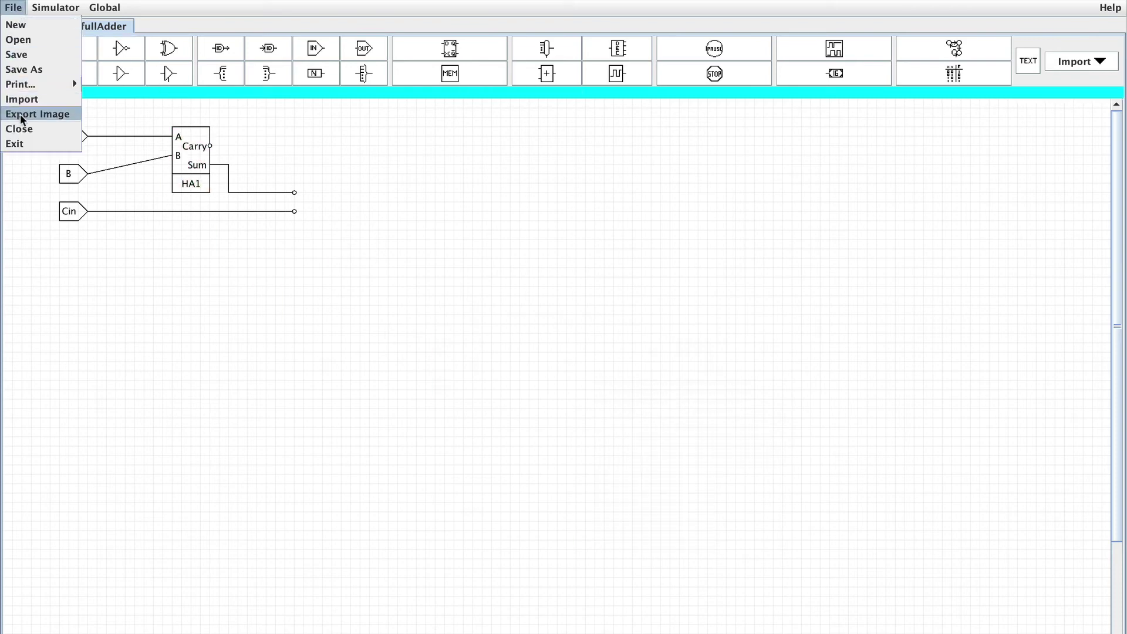
left_click(22, 99)
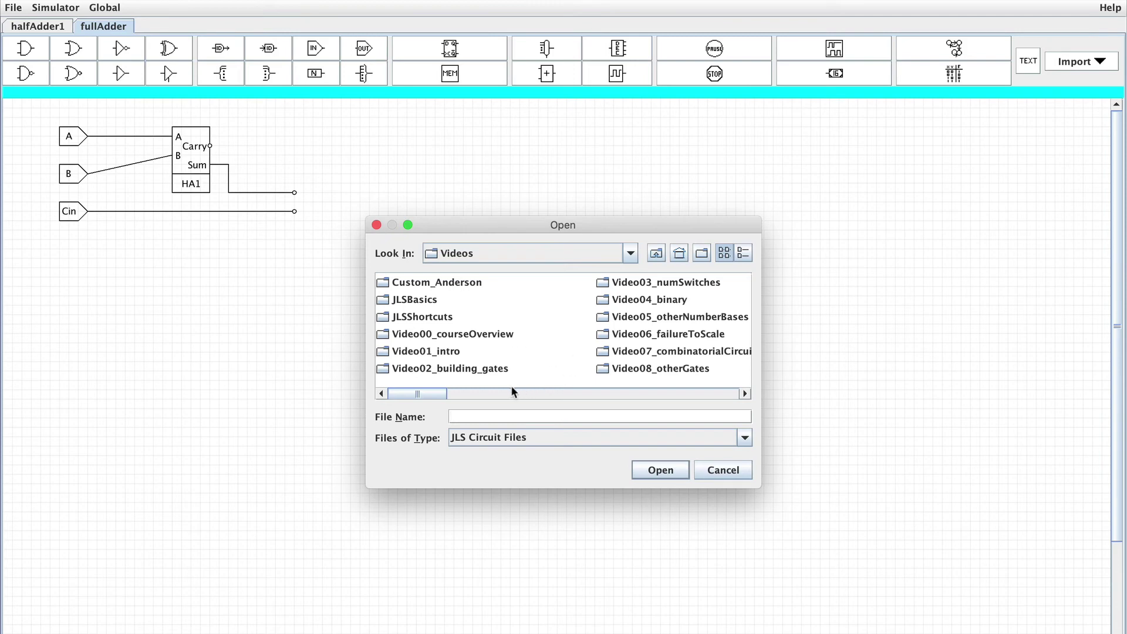
left_click_drag(439, 395, 770, 401)
left_click(578, 303)
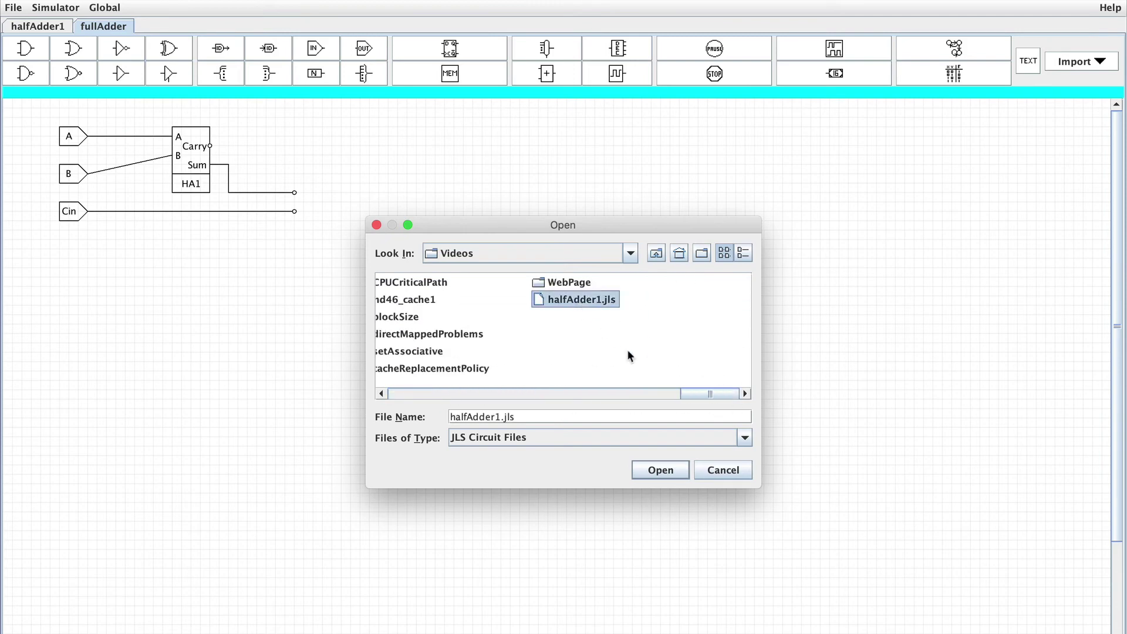
left_click(662, 470)
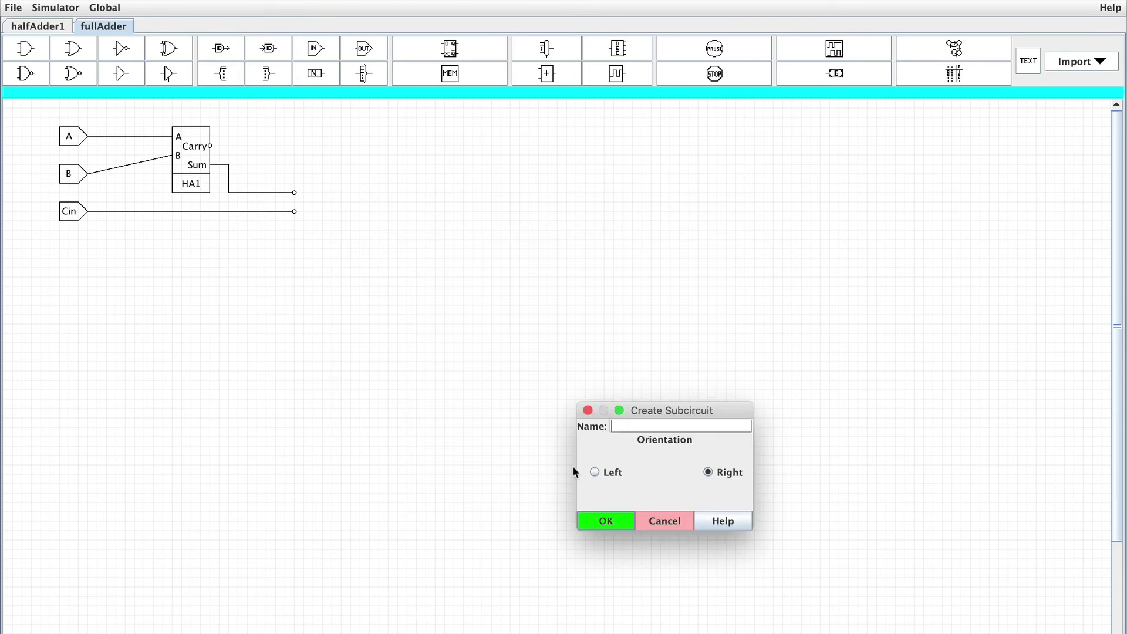
type("HA2")
left_click(624, 520)
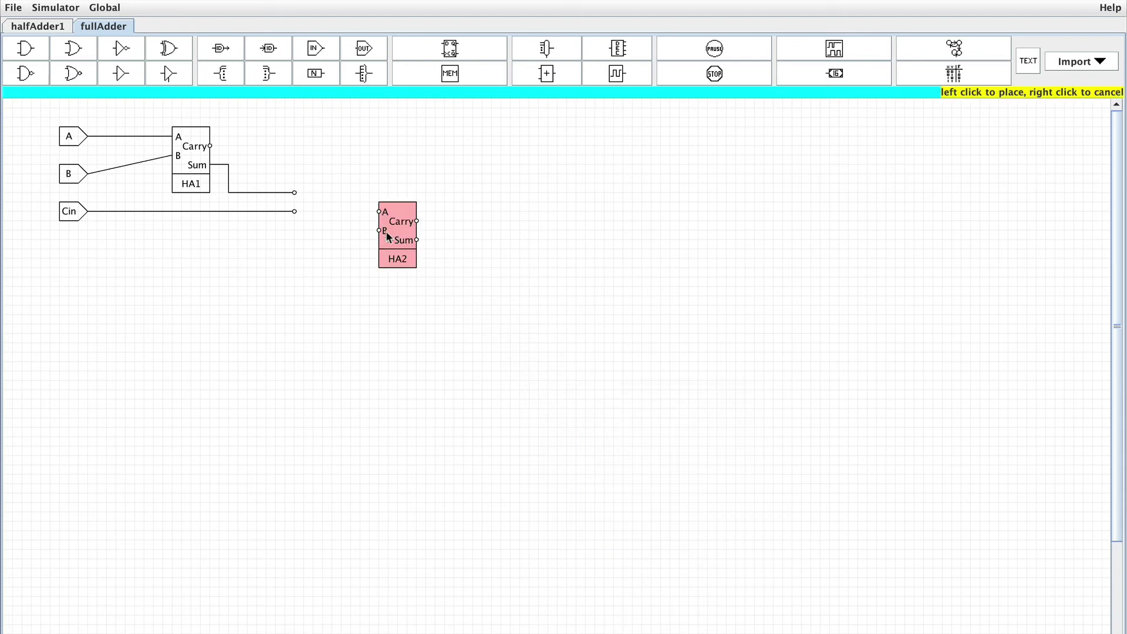
left_click(316, 221)
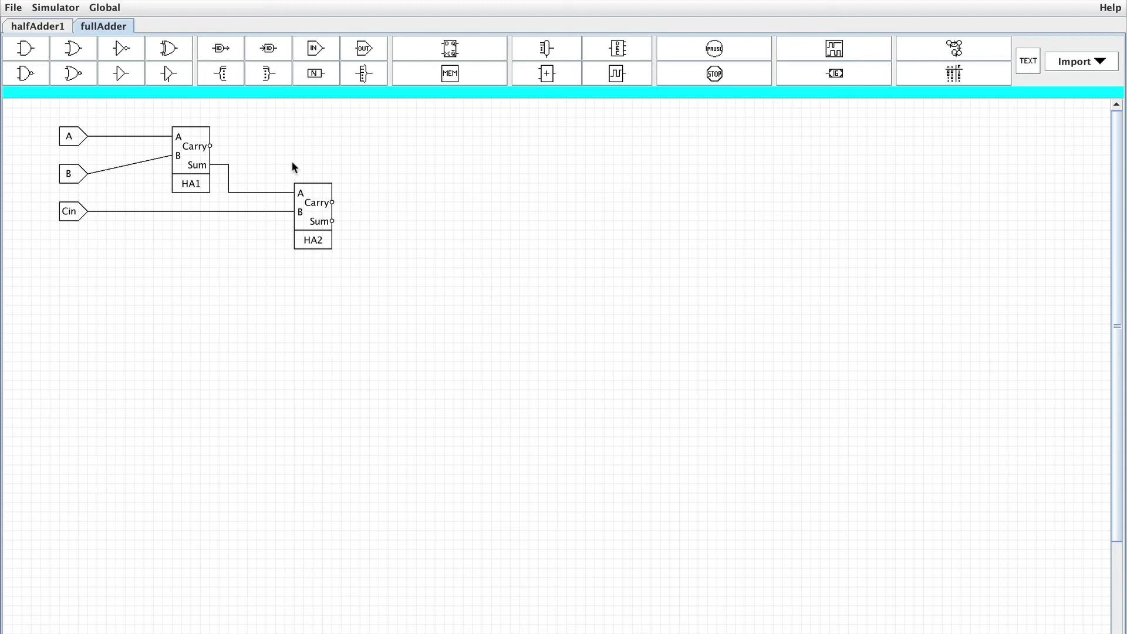
Step: Create a right-facing AND gate with 5 inputs and place it in the empty area to the right of the subcircuits
left_click(24, 49)
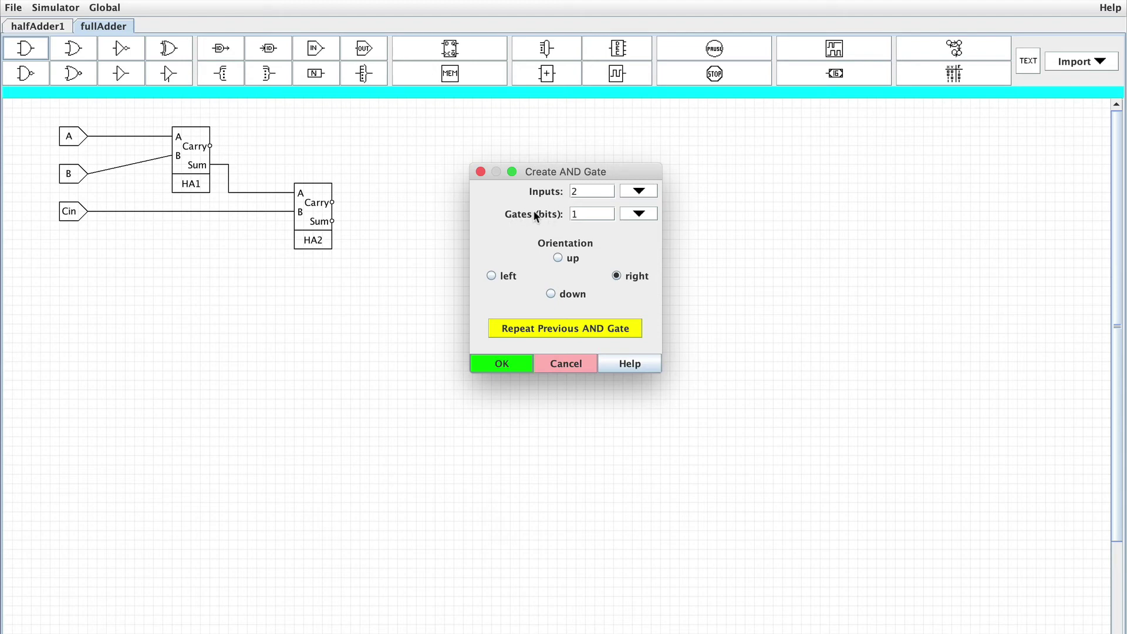
left_click_drag(577, 192, 571, 192)
type("5")
left_click(517, 364)
left_click(527, 136)
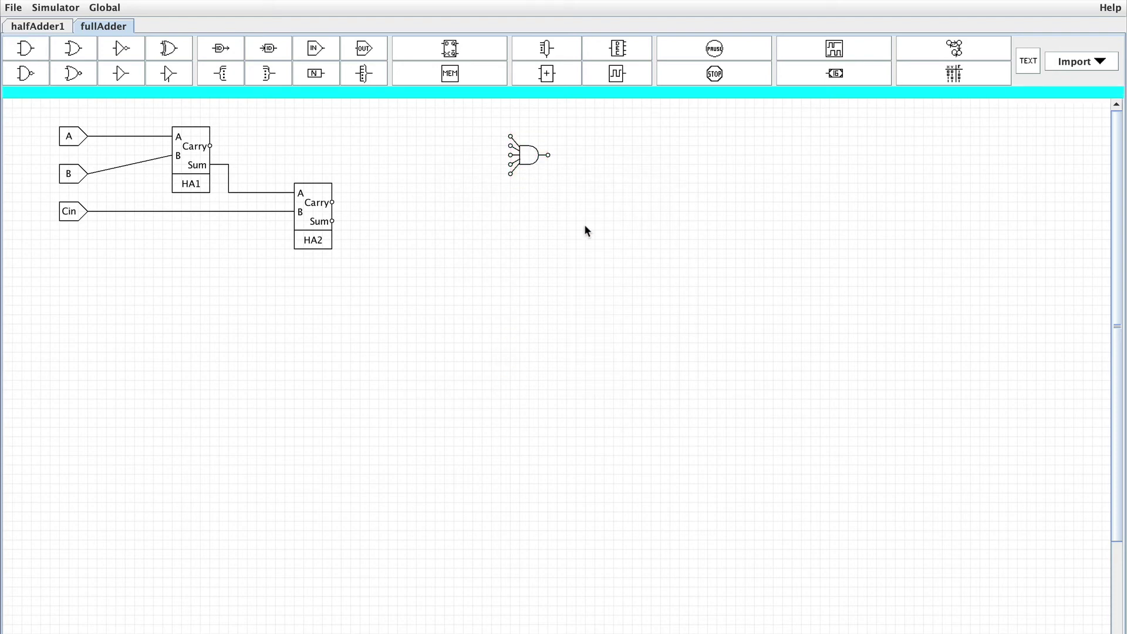
Step: Create a right-facing AND gate with 2 inputs and 5 bits and place it below the 5-input AND gate
left_click(35, 48)
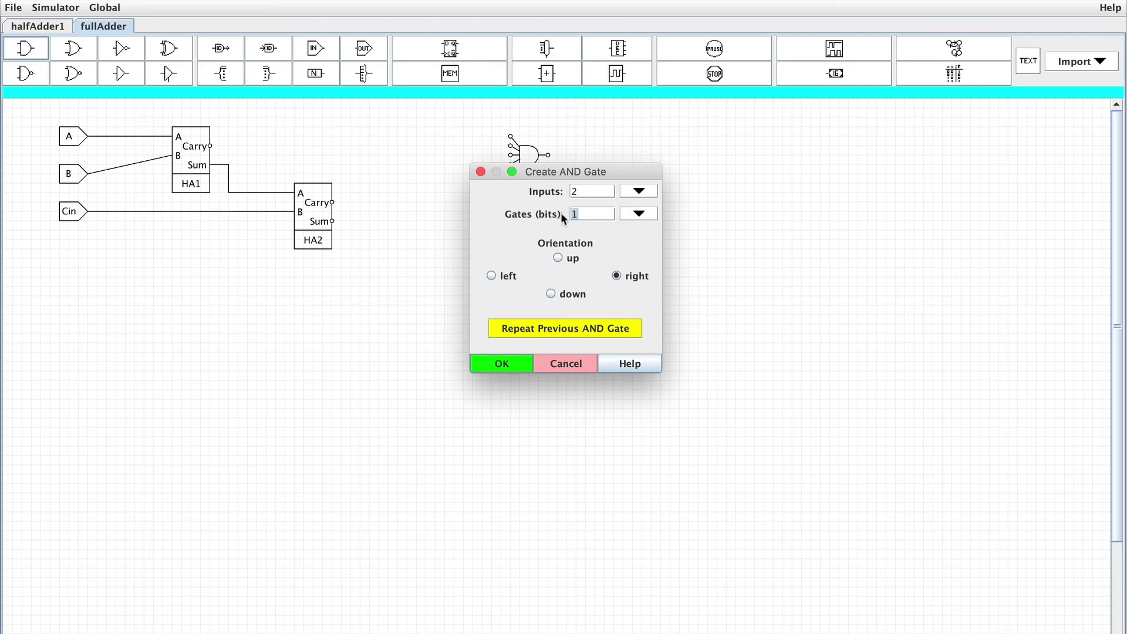
left_click(519, 364)
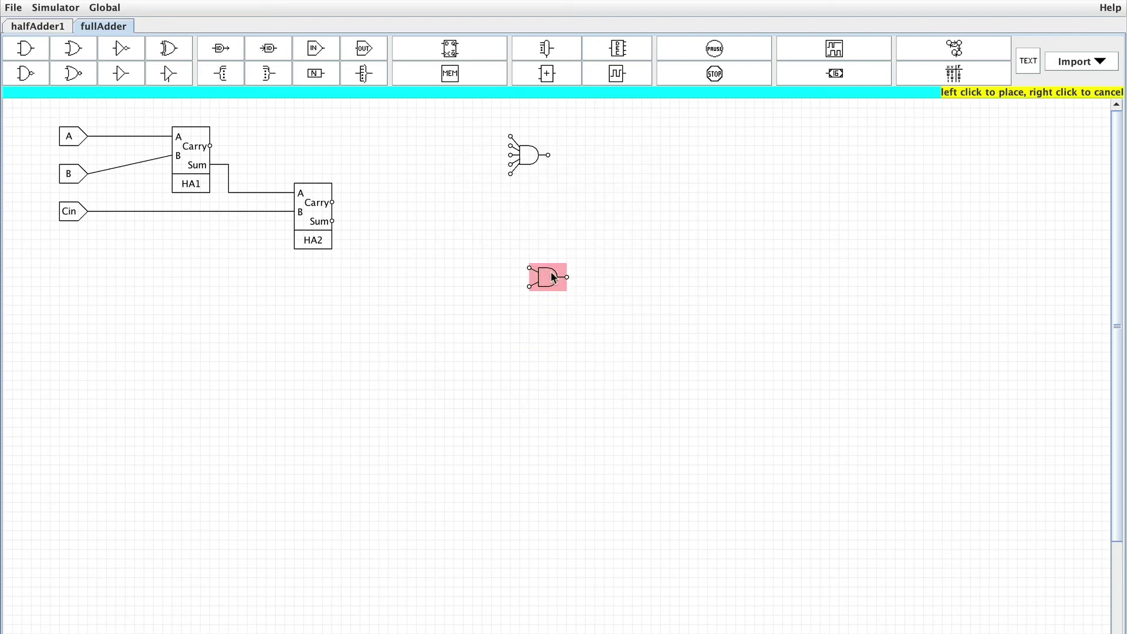
left_click(551, 272)
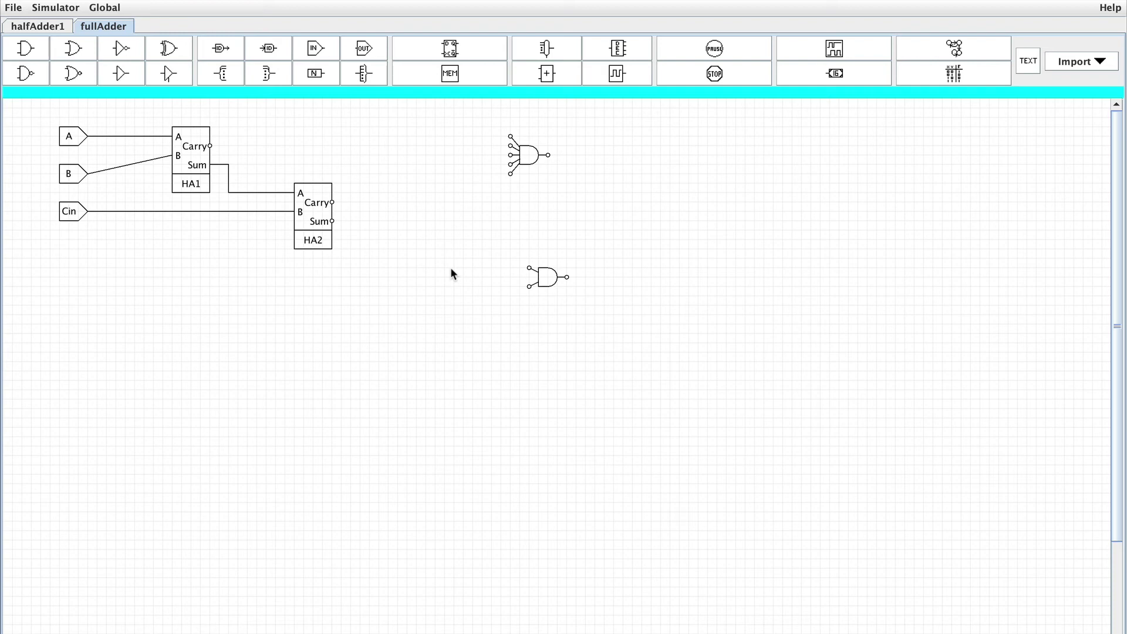
Step: Try to wire HA2's Sum output to the upper input of the 5-bit AND gate
right_click(420, 254)
left_click(433, 262)
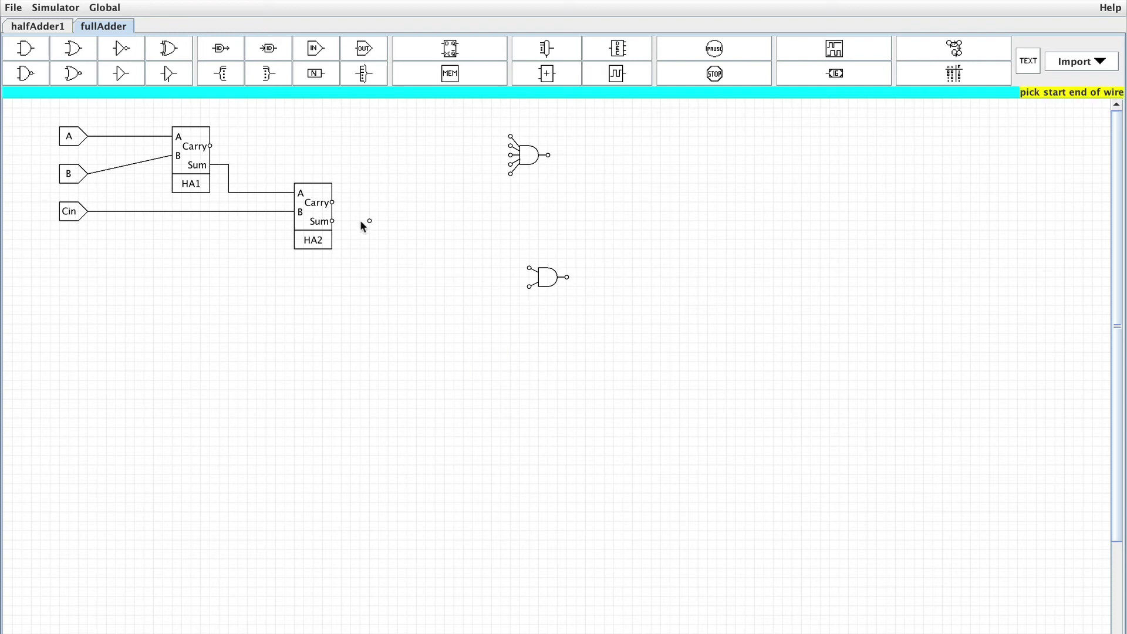
left_click(335, 222)
left_click(530, 268)
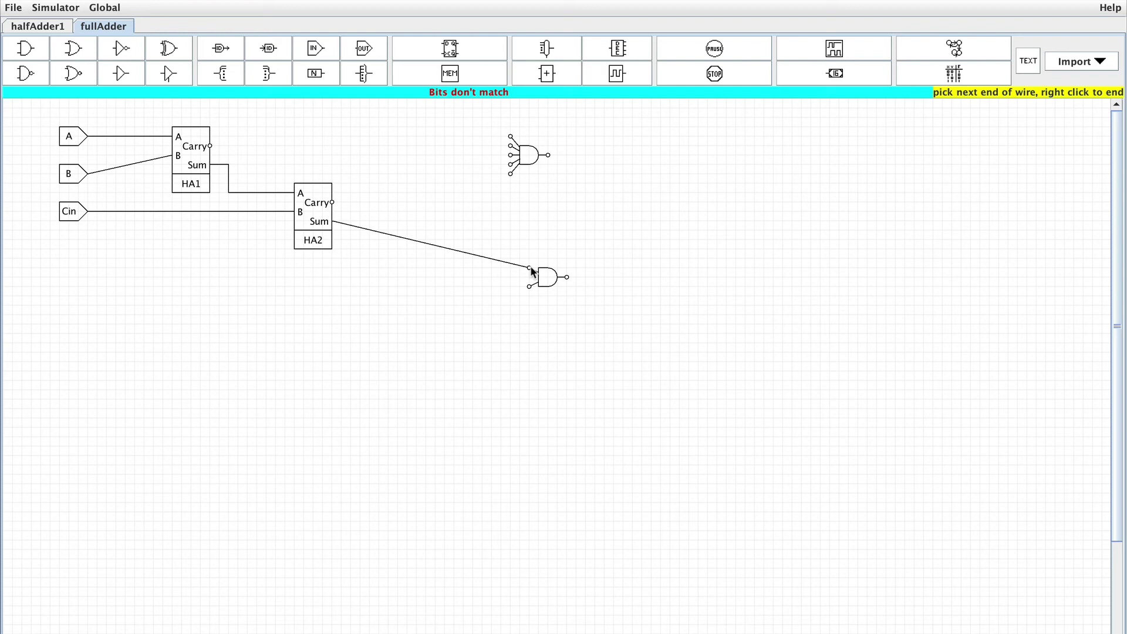
right_click(530, 266)
right_click(434, 189)
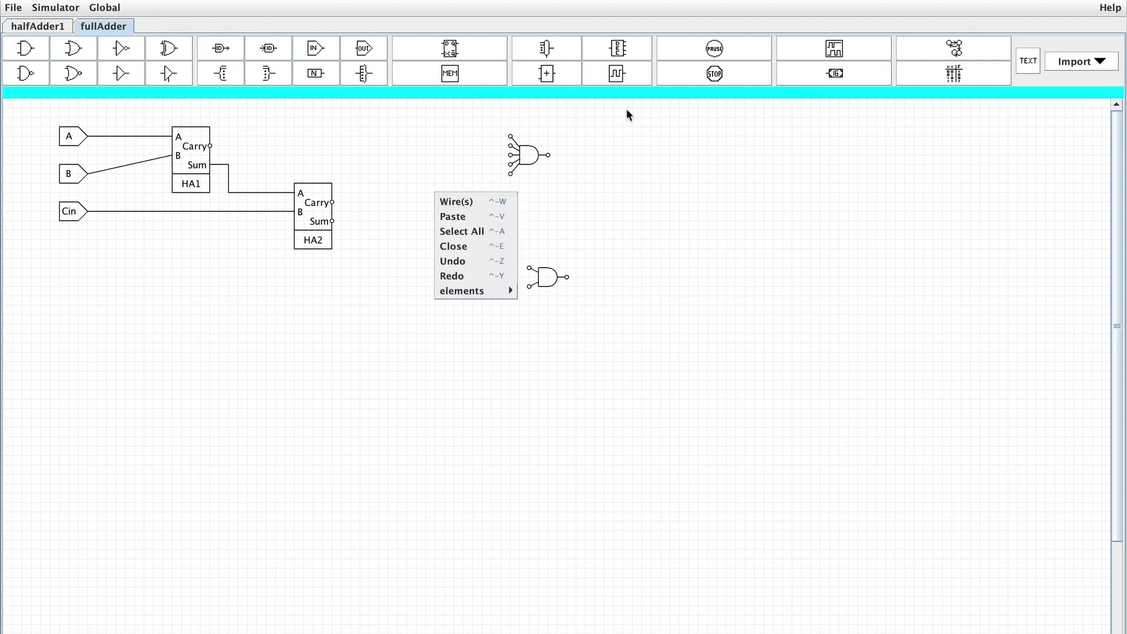
left_click(713, 177)
Step: Create a right-facing 5-bit input pin named Test and place it just before the 5-bit AND gate
left_click(315, 48)
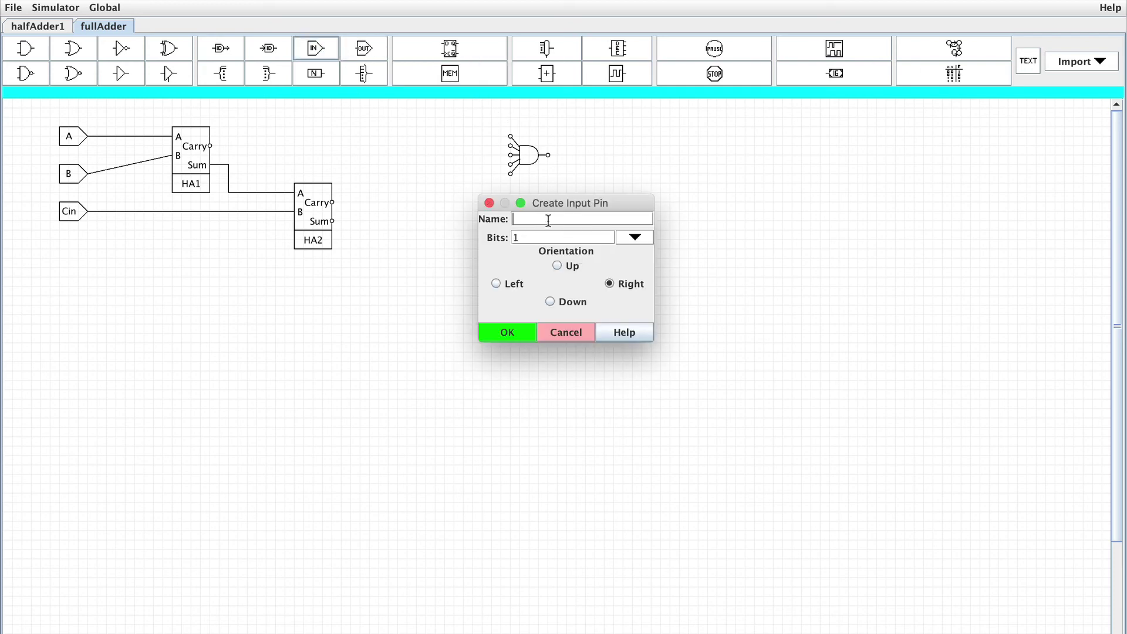
type("Test")
key("Tab")
key("BackSpace")
type("5")
left_click(508, 331)
left_click(476, 265)
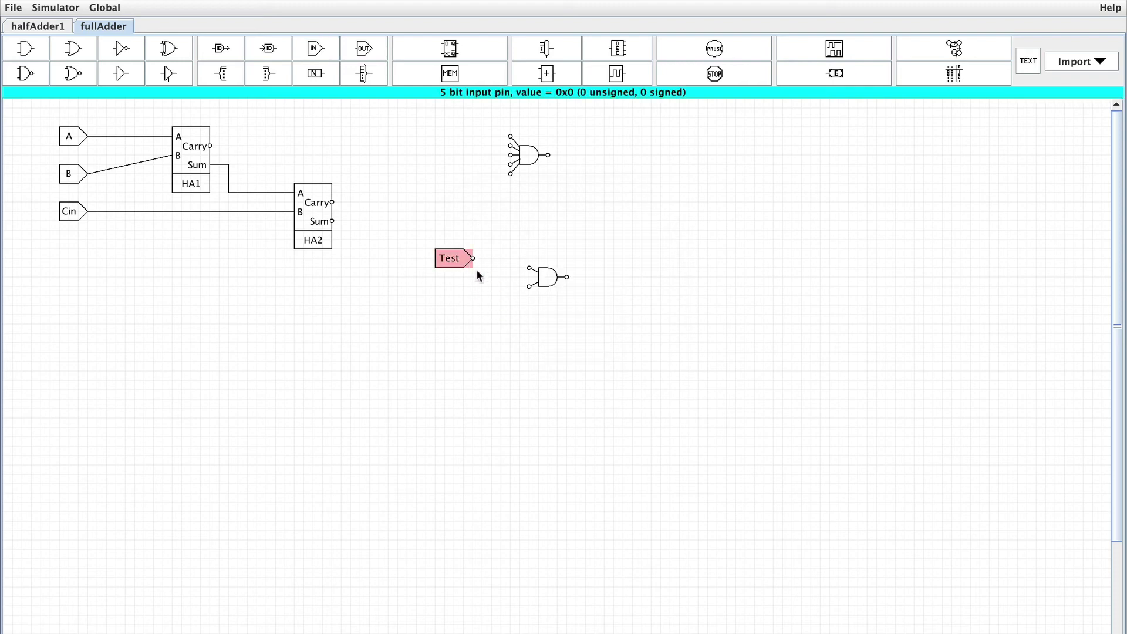
Step: Wire the Test pin's output to the upper input of the 5-bit AND gate
right_click(477, 271)
left_click(473, 258)
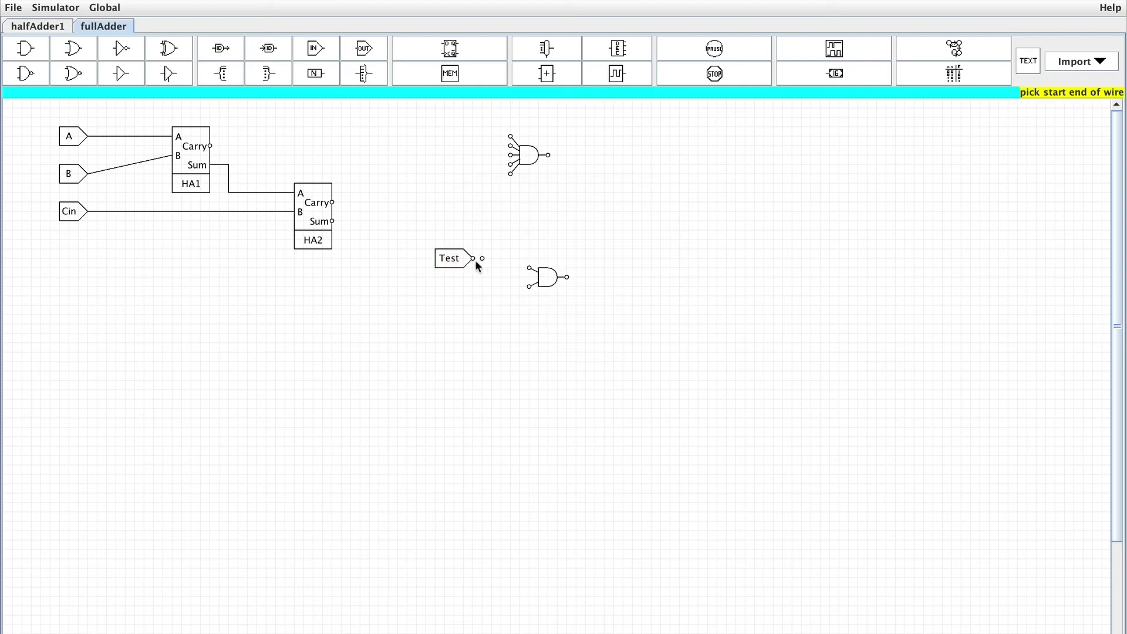
left_click(529, 268)
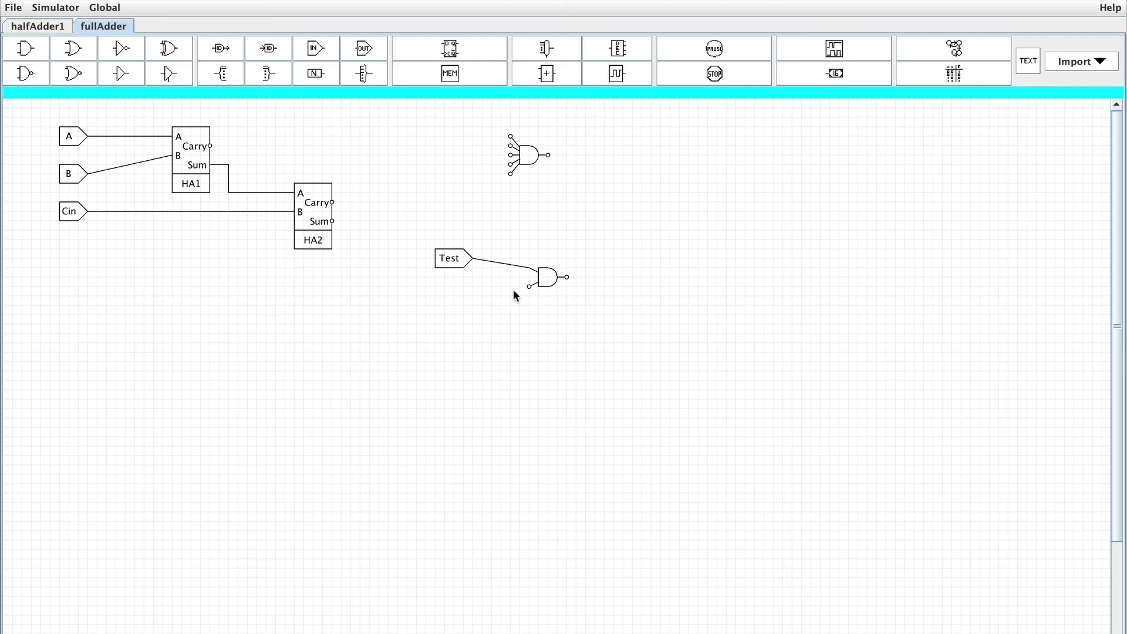
left_click(25, 48)
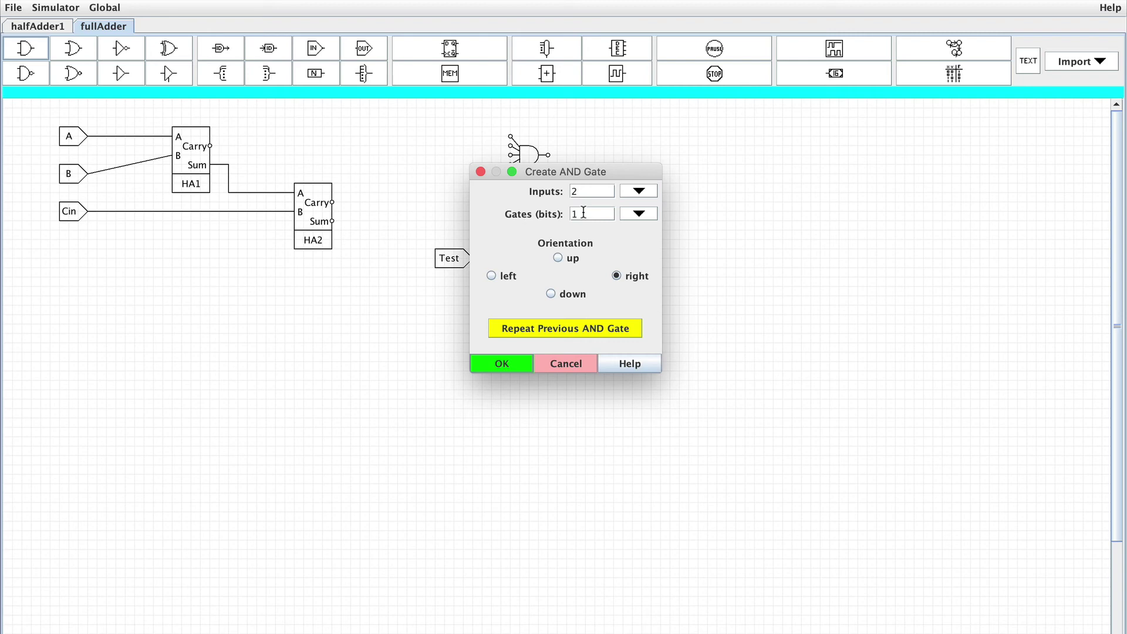
key("Return")
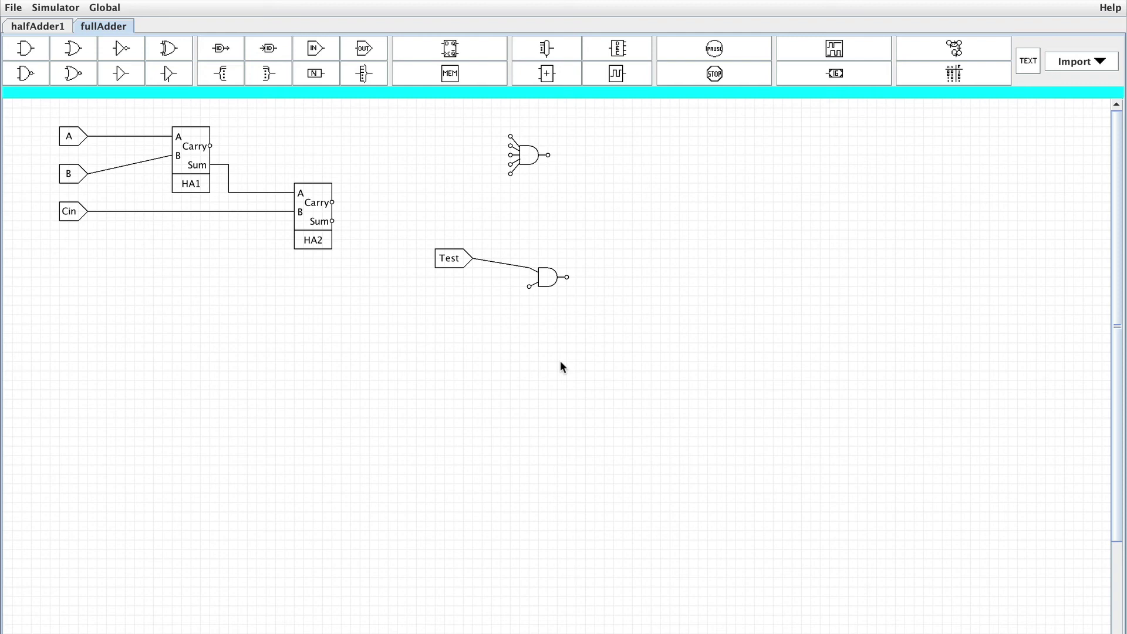
Step: Delete every element and wire in the fullAdder circuit
left_click_drag(602, 313, 10, 114)
key("Delete")
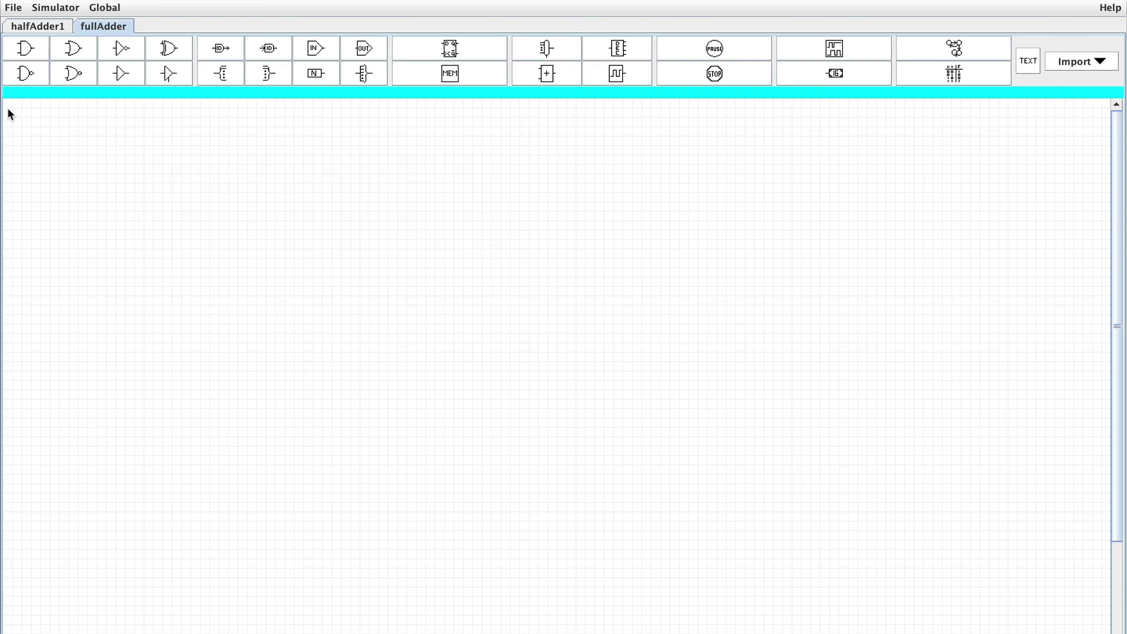
Step: Create a right-facing 6-bit input pin named A and place it in the upper-left area of the empty circuit
left_click(316, 48)
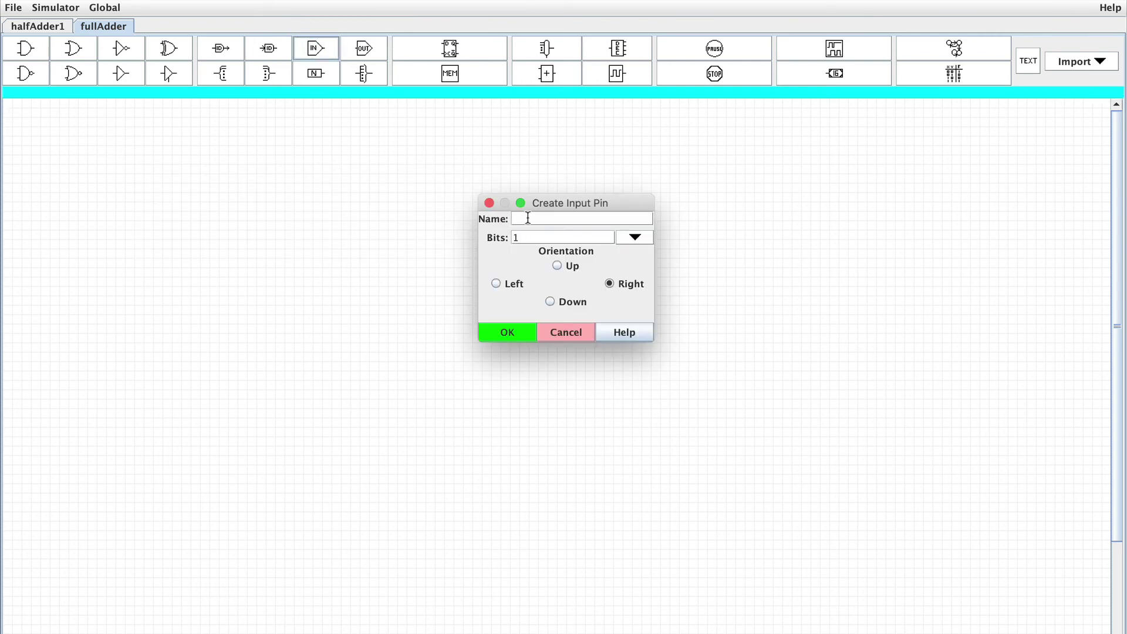
type("A")
double_click(528, 237)
type("6")
left_click(507, 332)
left_click(70, 146)
Step: Create a right-facing 6-bit input pin named B and place it directly below pin A
left_click(322, 49)
type("B")
key("Tab")
type("1")
left_click(509, 332)
left_click(73, 194)
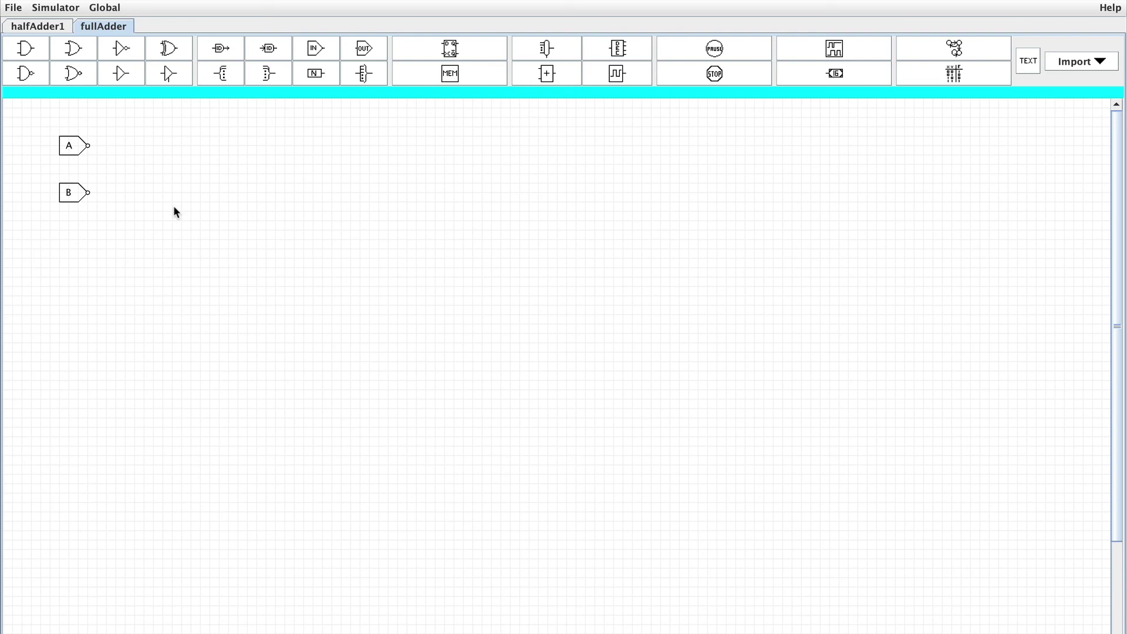
Step: Create three right-facing XOR gates and stack them vertically to the right of the input pins
left_click(171, 47)
left_click(491, 350)
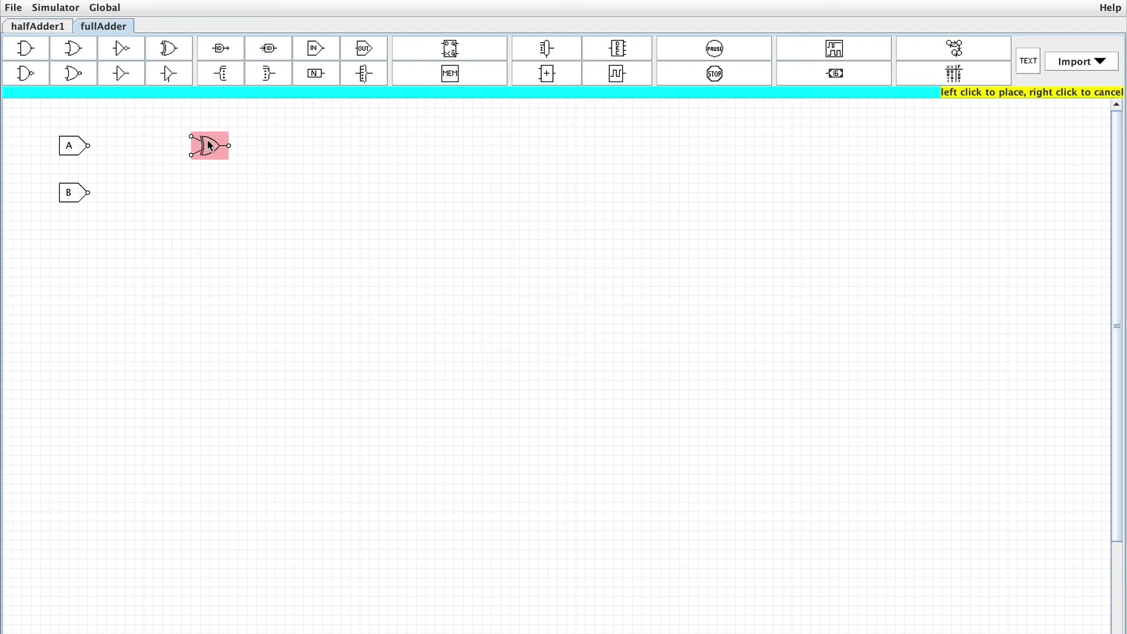
left_click(209, 141)
left_click(168, 51)
left_click(495, 351)
left_click(217, 187)
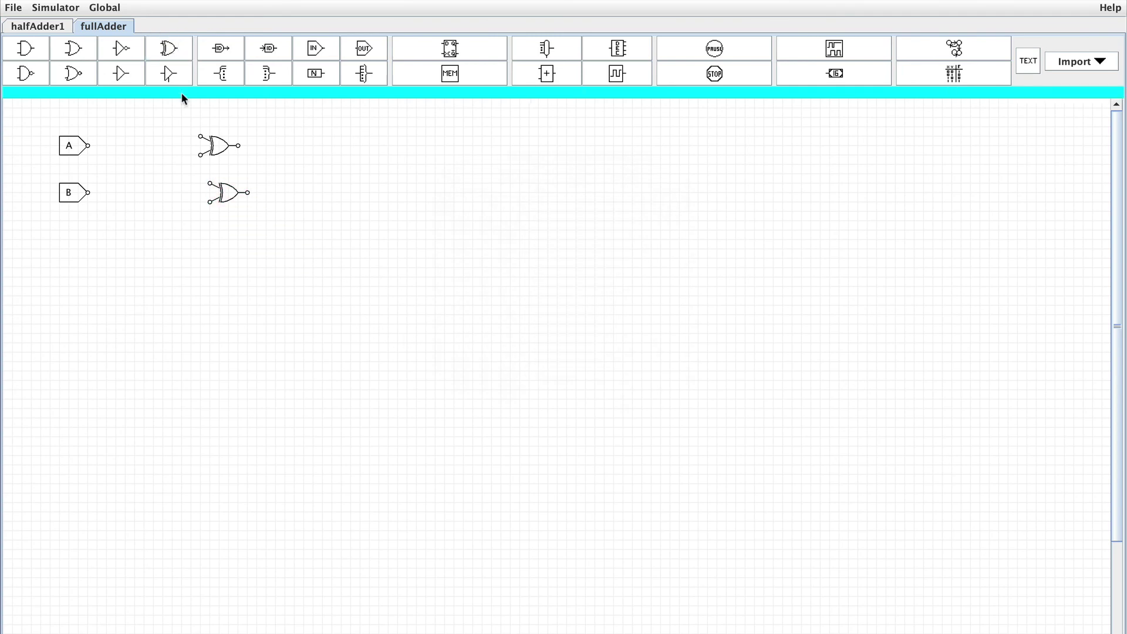
left_click(487, 349)
left_click(218, 254)
Step: Create a right-facing 6-bit unbundler with single-bit outputs beside pin A and wire pin A to its input
left_click(232, 82)
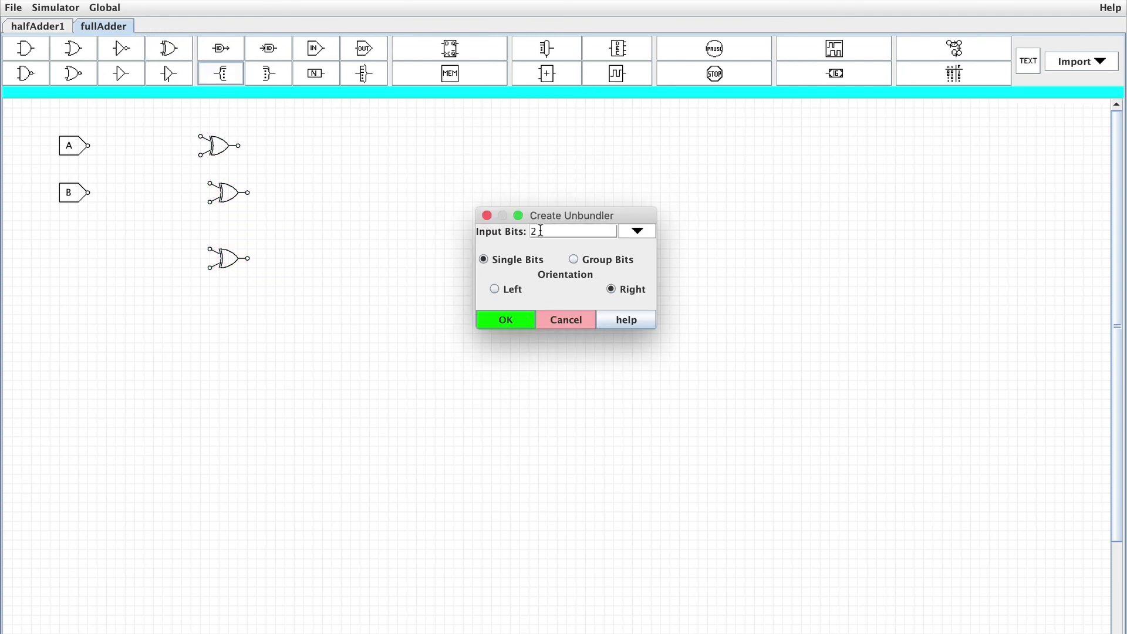
left_click(518, 320)
left_click(123, 156)
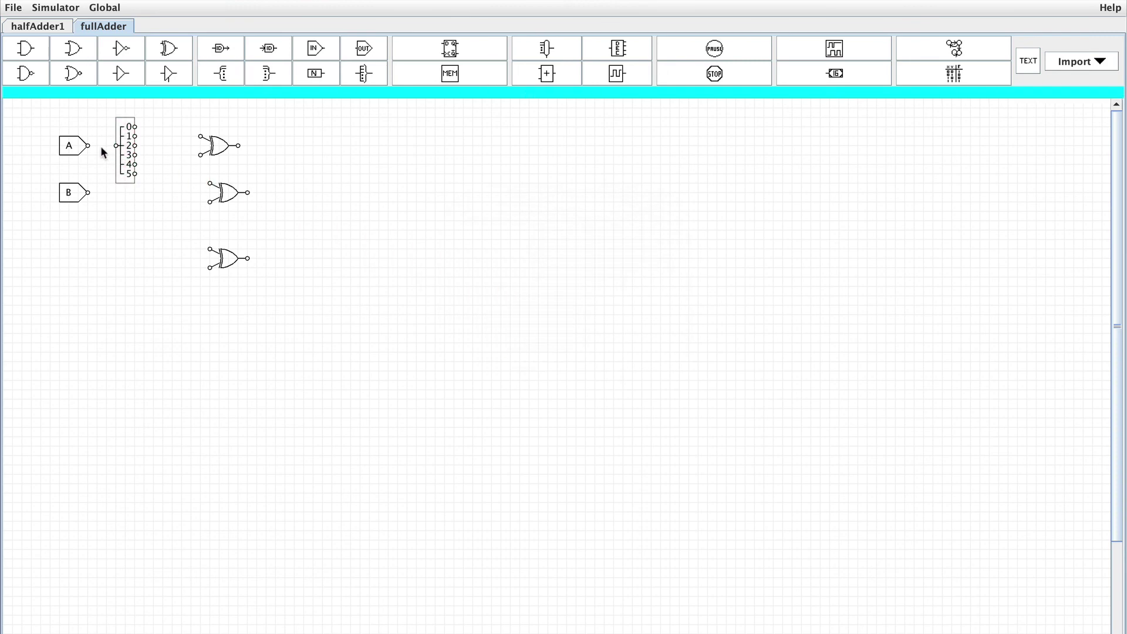
right_click(101, 147)
left_click(88, 145)
left_click(117, 146)
Step: Wire unbundler outputs 0 and 1 to the upper inputs of the first and second XOR gates
right_click(155, 154)
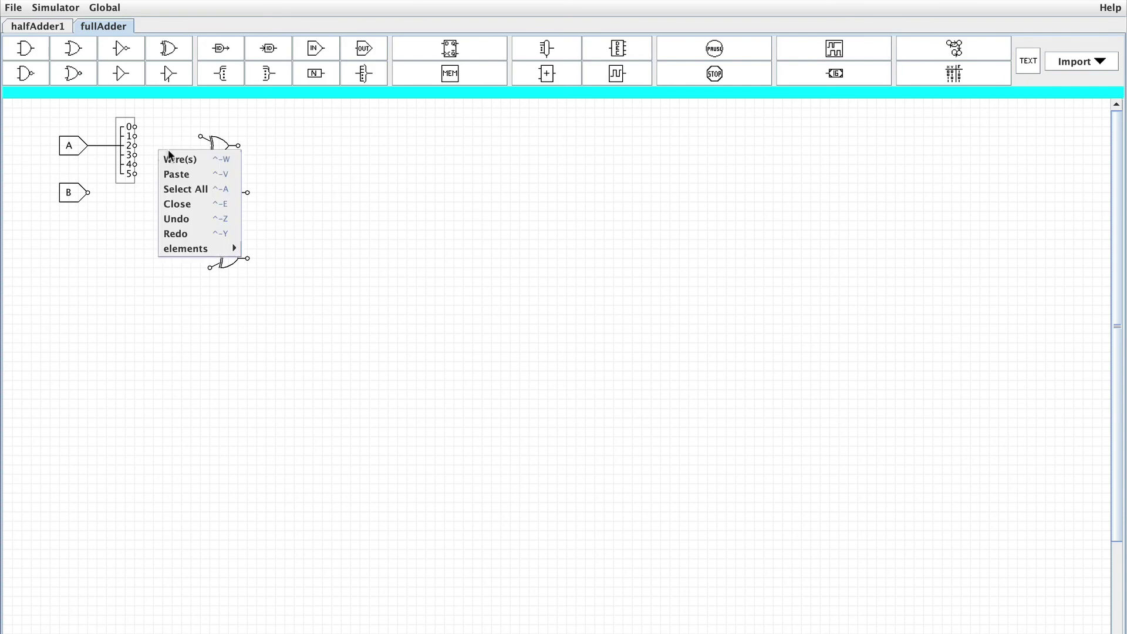
left_click(171, 155)
left_click(135, 128)
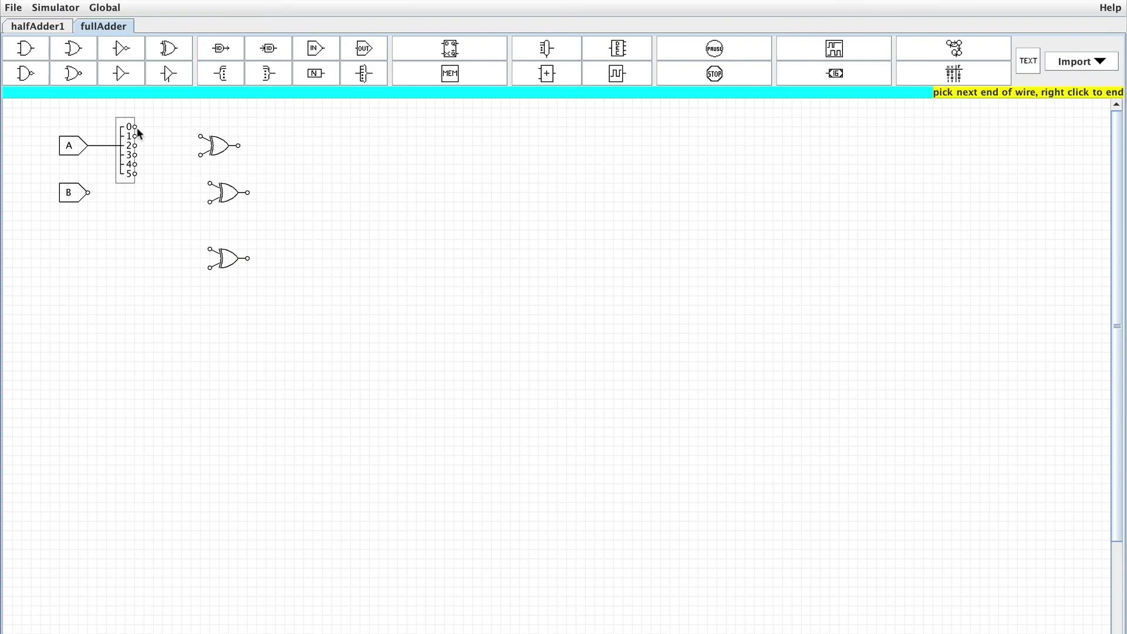
left_click(199, 137)
right_click(175, 151)
left_click(179, 157)
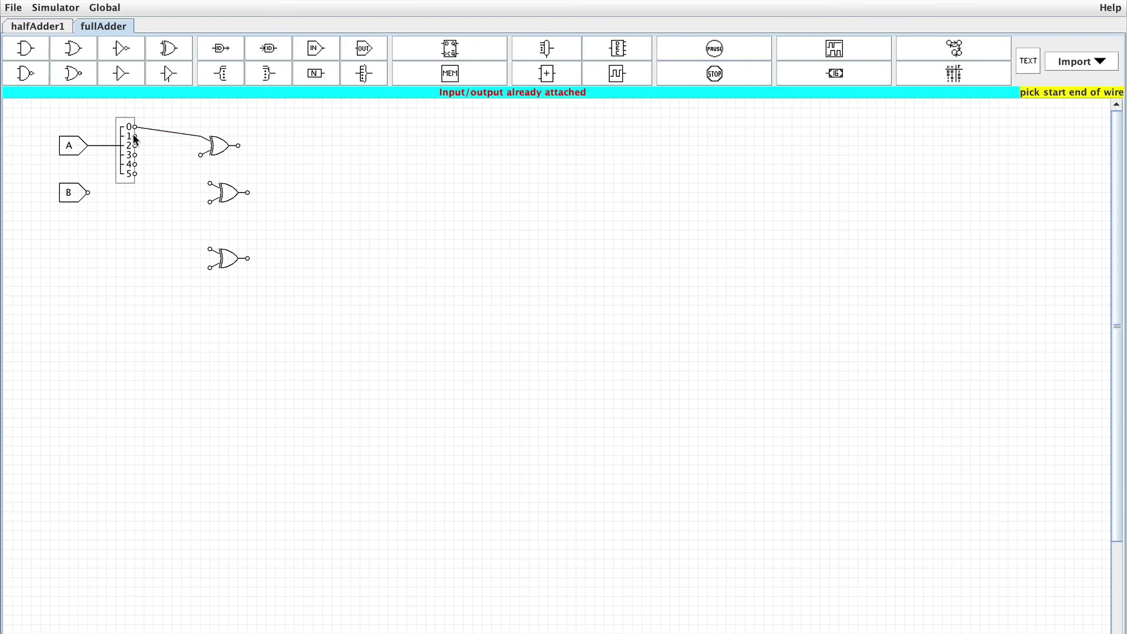
left_click(135, 136)
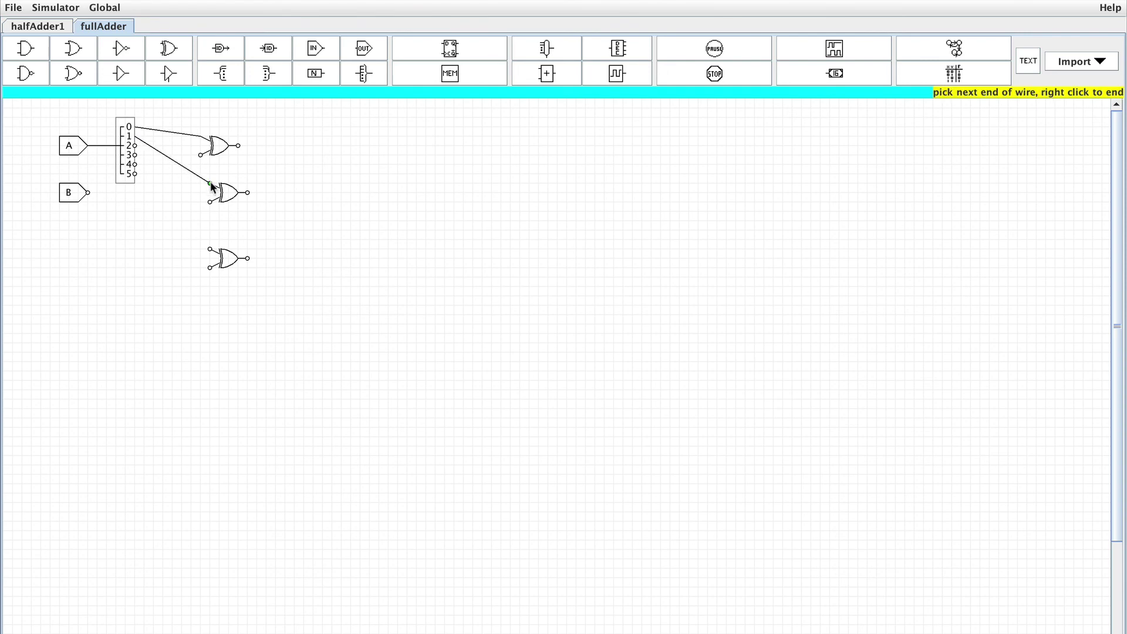
left_click(209, 184)
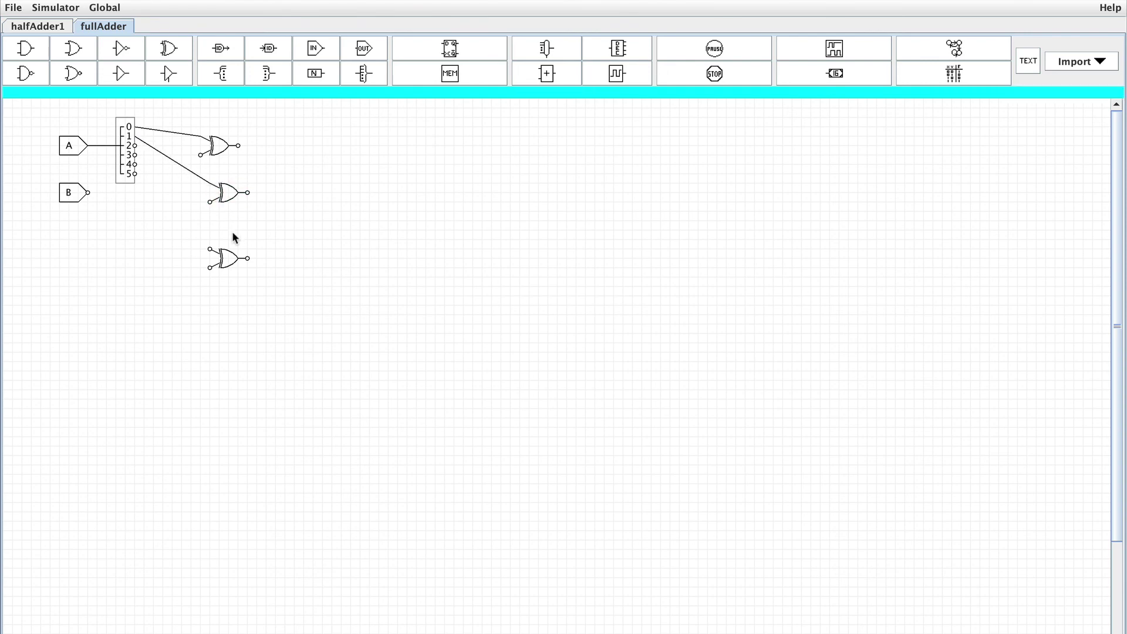
Step: Delete the unbundler and the three XOR gates, keeping the input pins and the wire from pin A
left_click_drag(294, 311, 108, 115)
key("Delete")
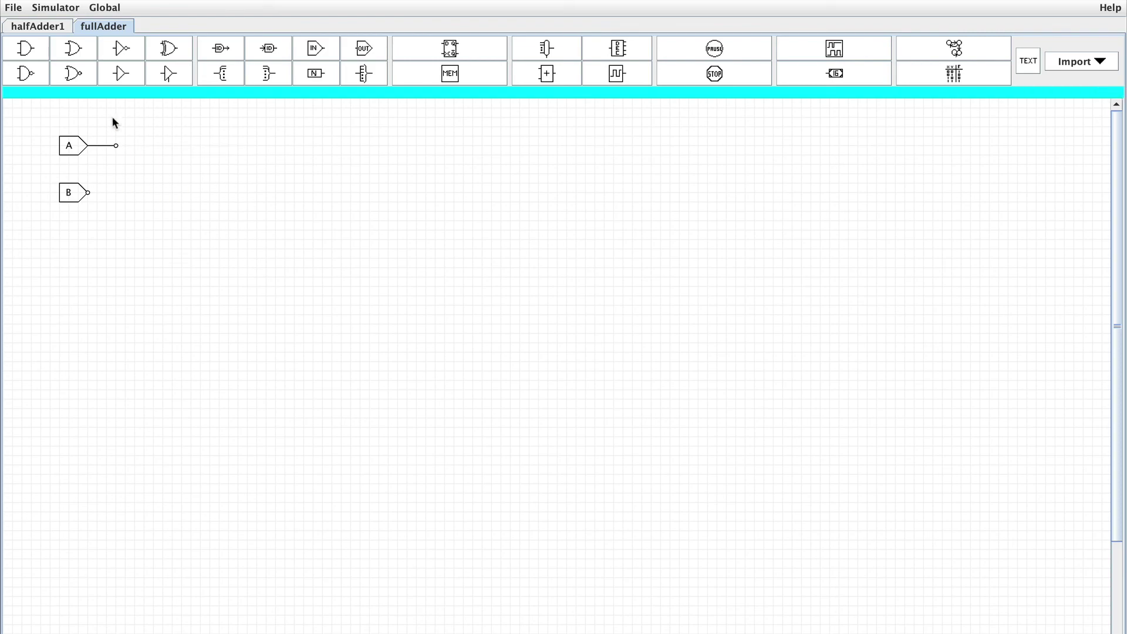
Step: Create a right-facing 6-bit XOR gate and place it to the right of the pins, between their heights
left_click(168, 48)
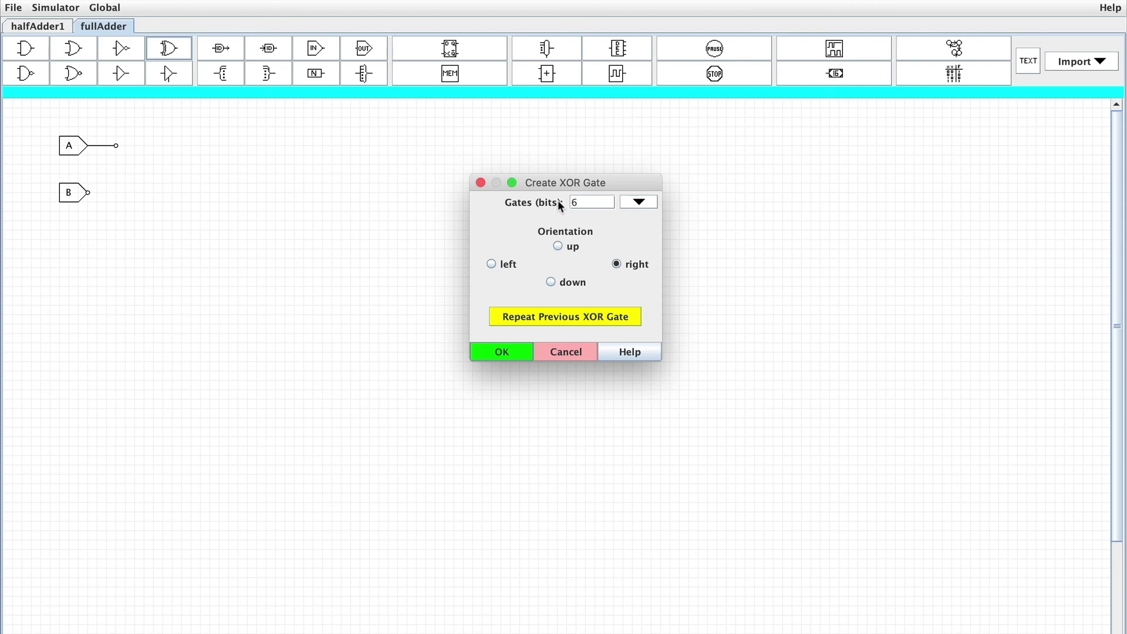
left_click(509, 348)
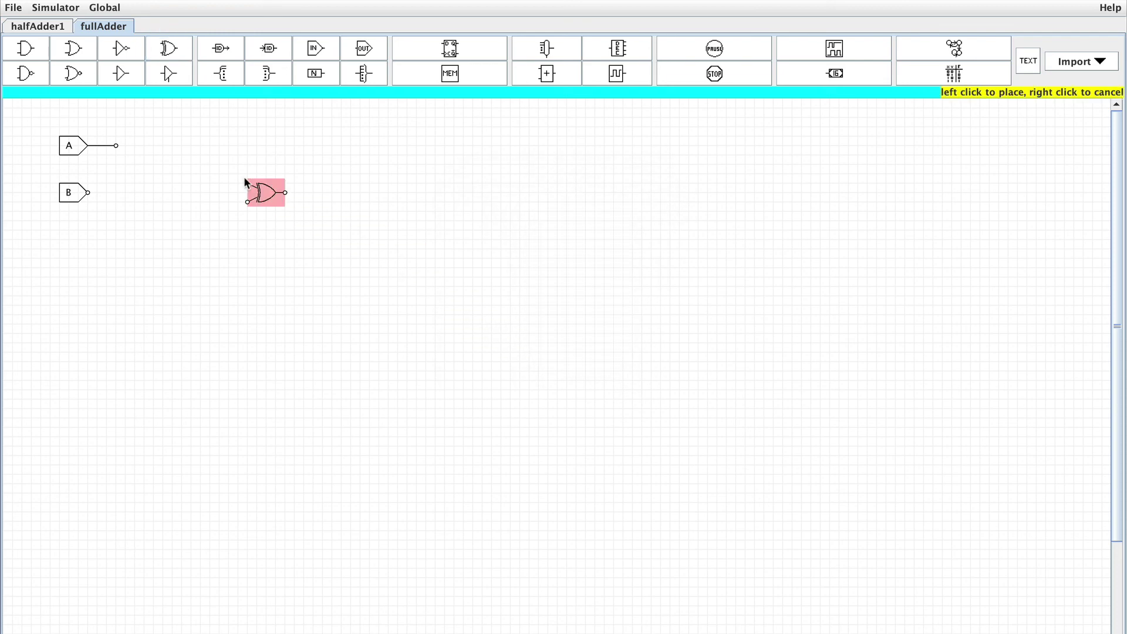
left_click(170, 155)
Step: Wire the loose end of pin A's wire to the XOR gate's upper input and pin B to its lower input
right_click(146, 163)
left_click(156, 173)
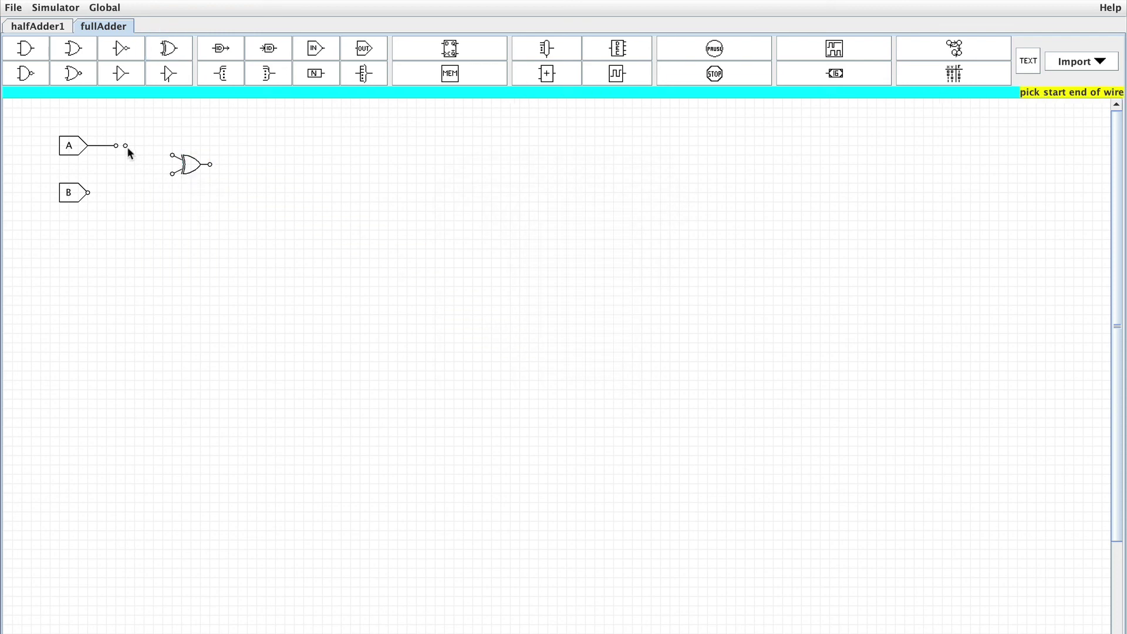
left_click(117, 145)
left_click(171, 155)
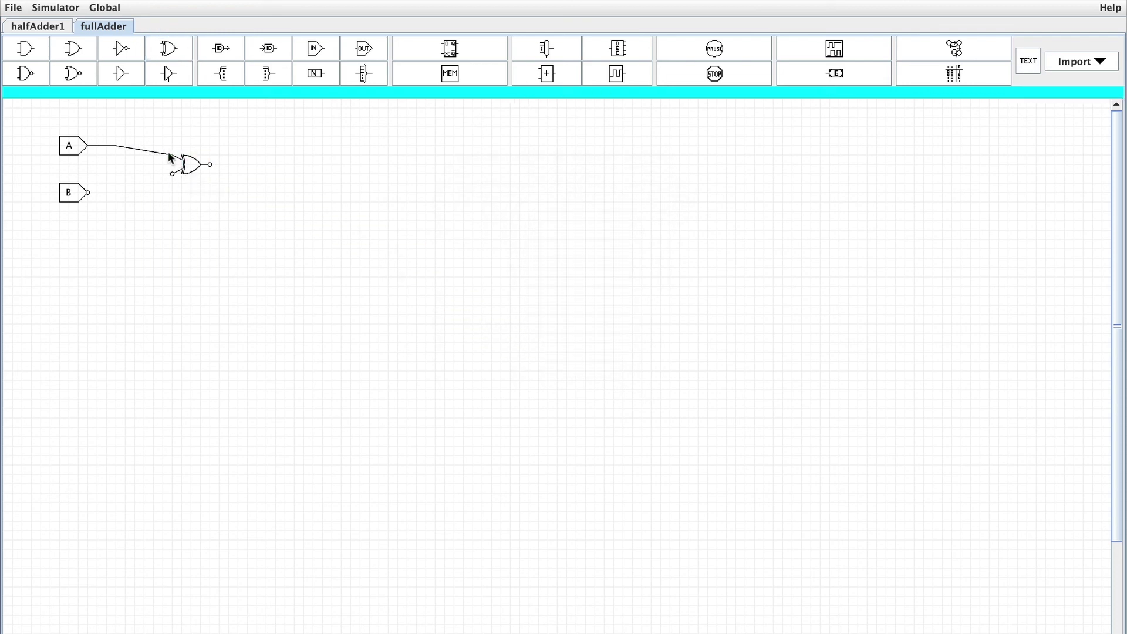
right_click(150, 177)
left_click(165, 185)
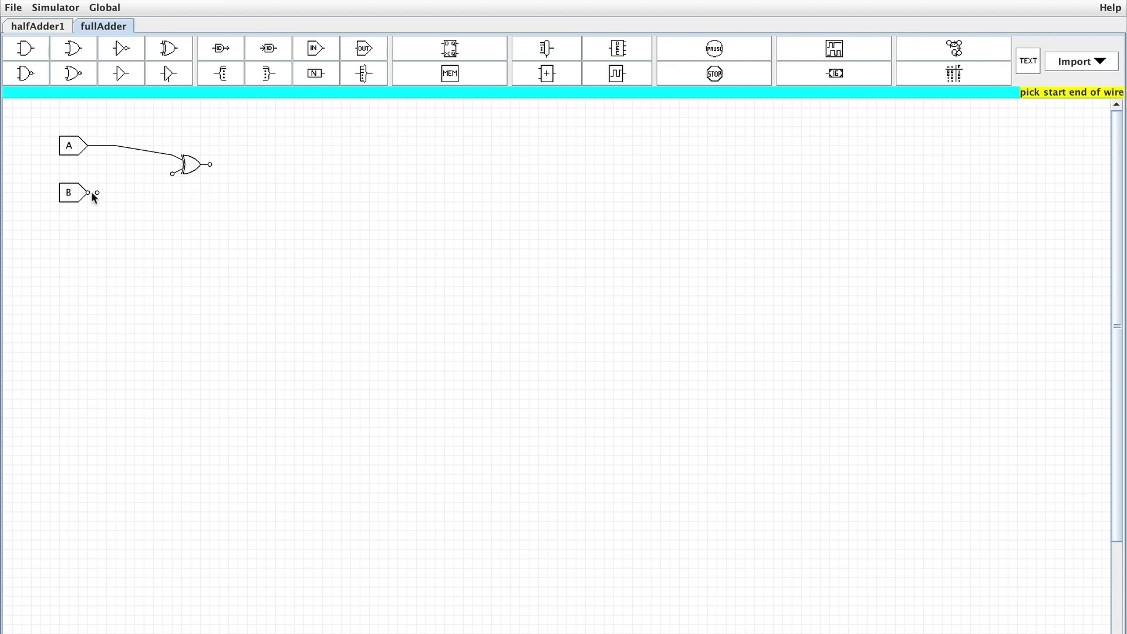
left_click(88, 194)
left_click(174, 174)
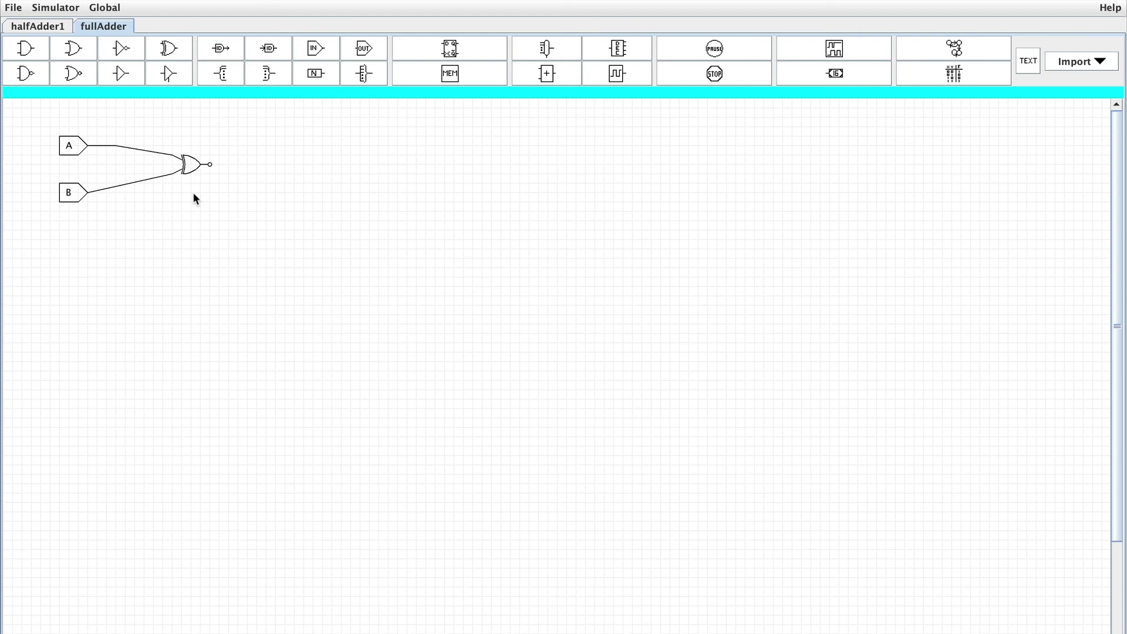
Step: Create a right-facing 6-bit NOT gate and connect it to the XOR gate's output through a short wire
left_click(128, 53)
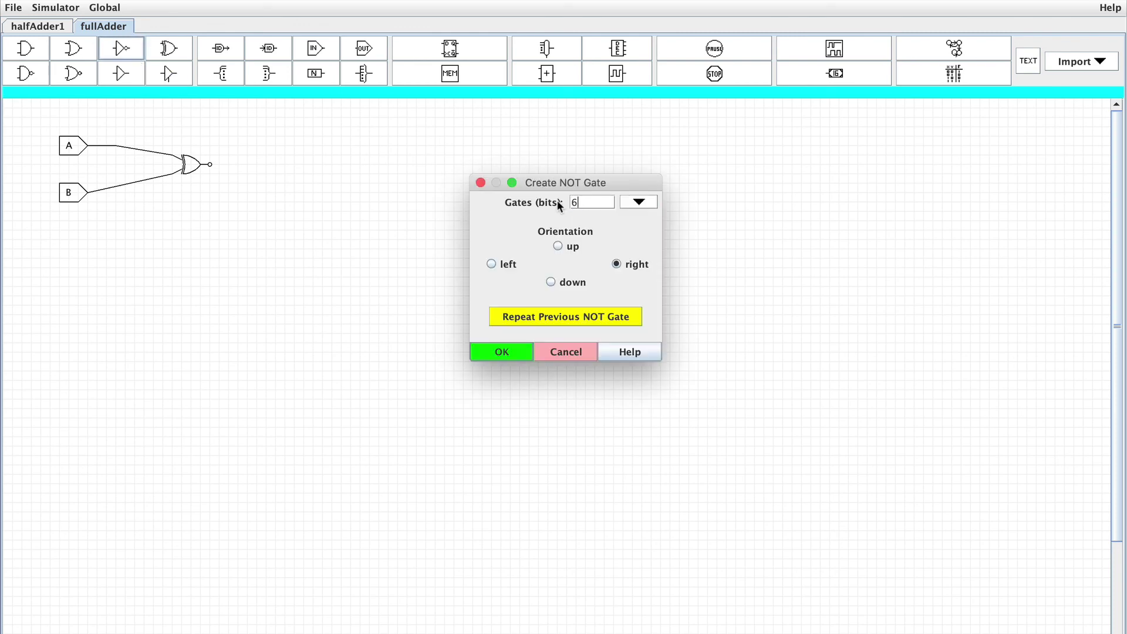
left_click(510, 352)
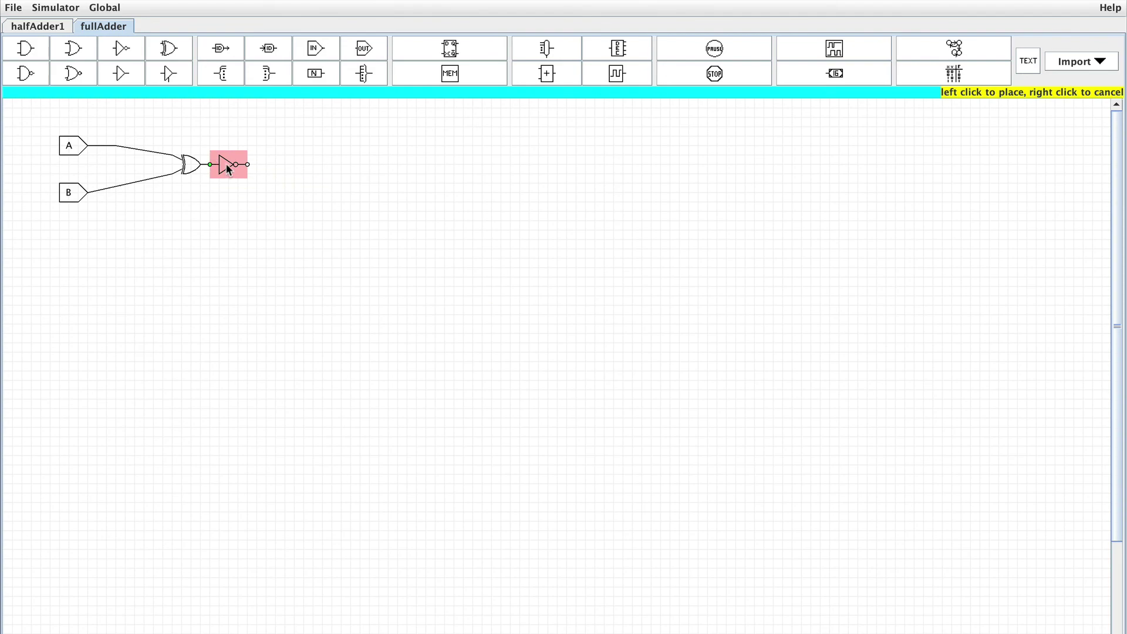
left_click(243, 168)
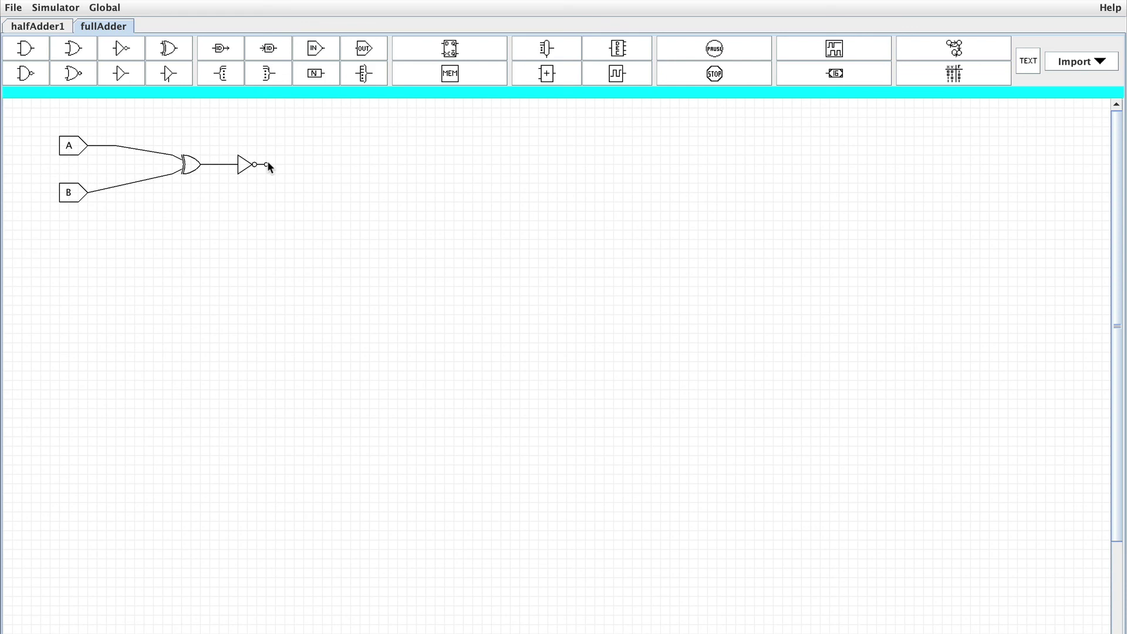
Step: Create a right-facing 6-bit unbundler with single-bit outputs and connect its input to the NOT gate's output
left_click(221, 73)
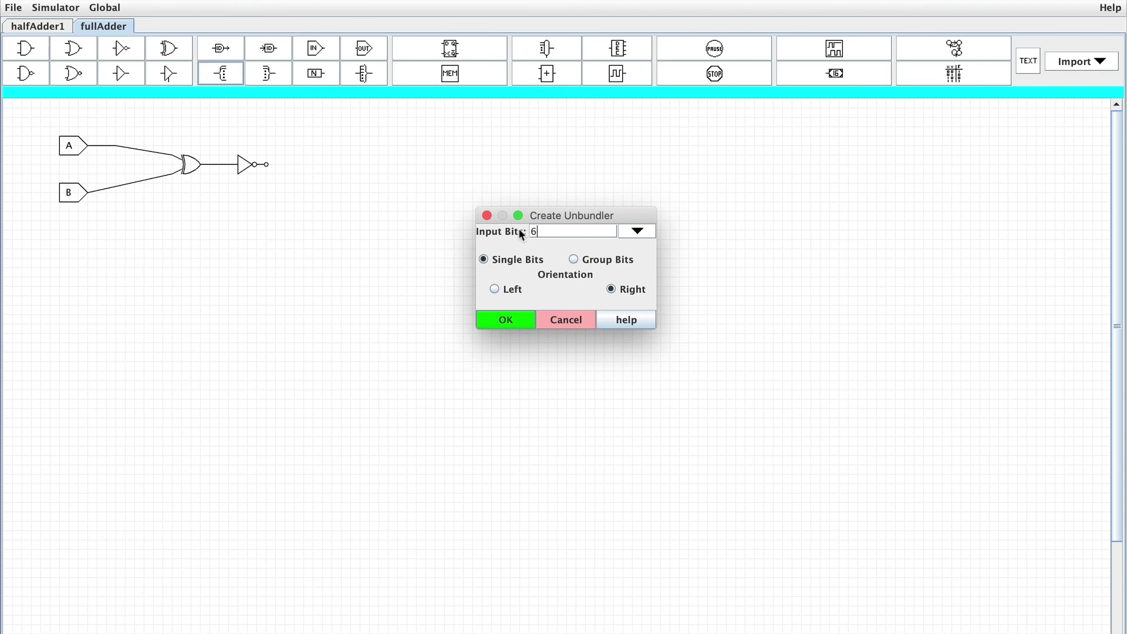
type("6")
left_click(514, 317)
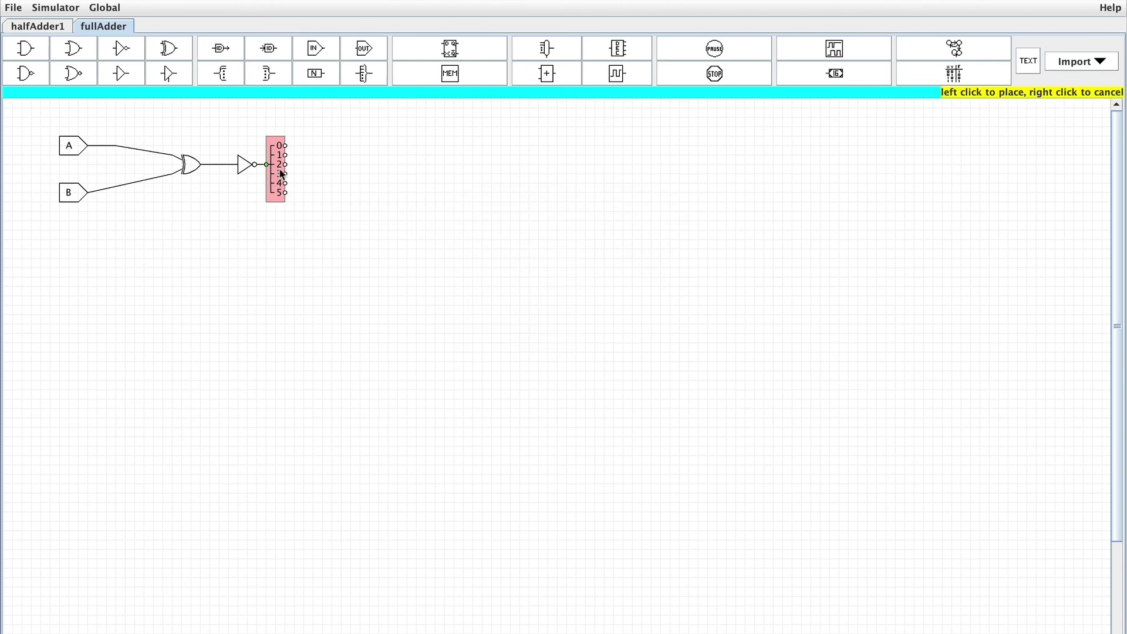
left_click(280, 171)
left_click_drag(281, 171, 289, 172)
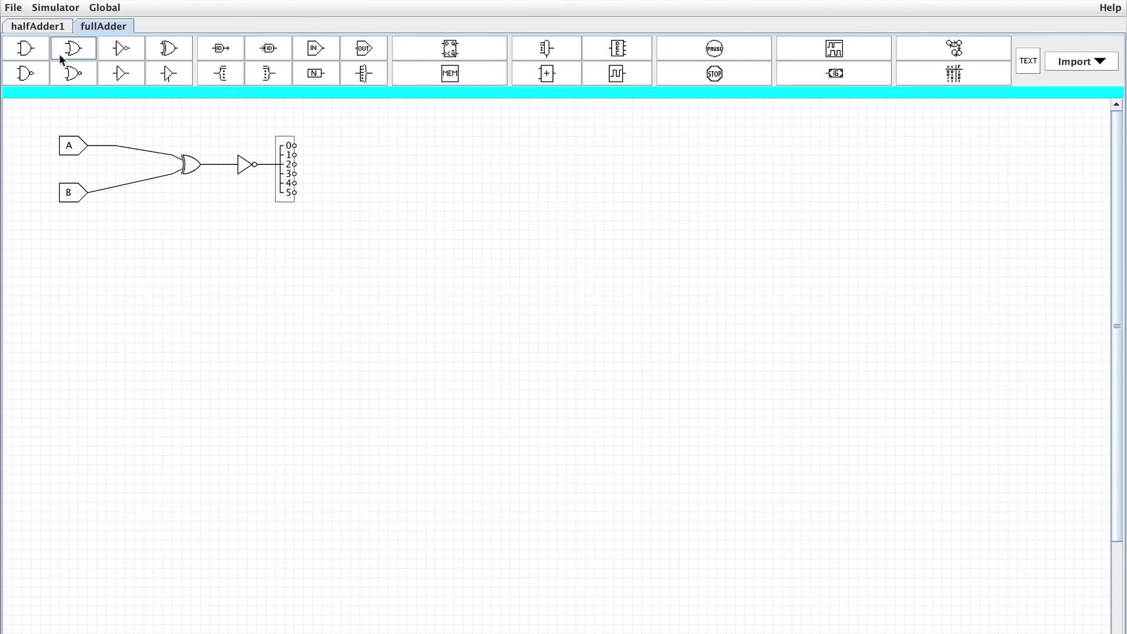
Step: Create a right-facing 6-input, 1-bit AND gate and connect its inputs to unbundler outputs 0 to 5 through short wires
left_click(25, 48)
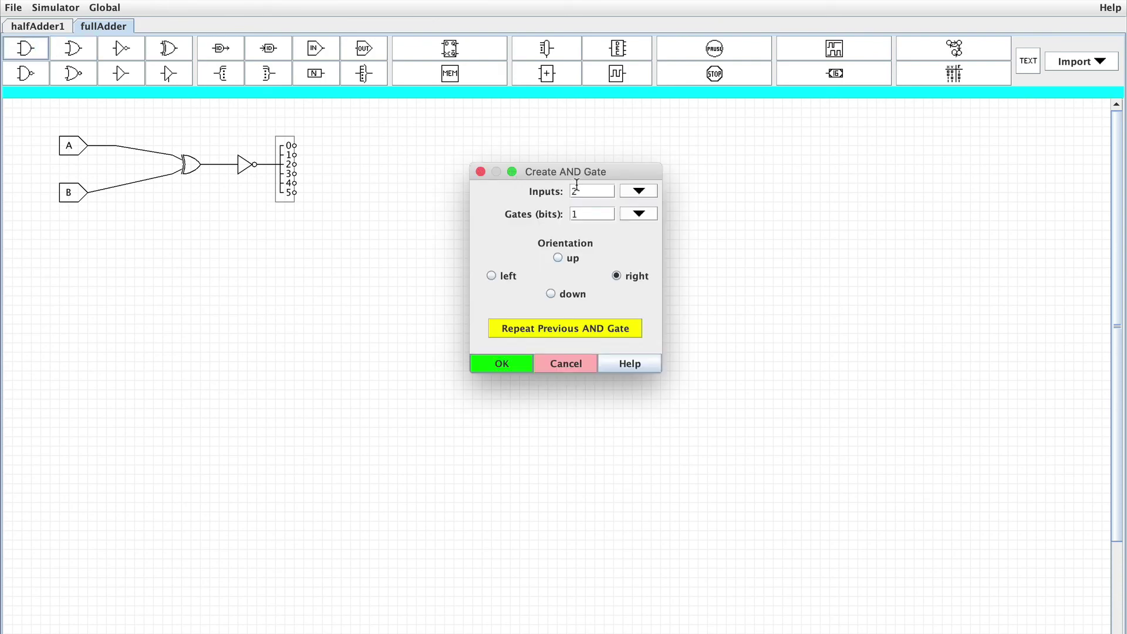
type("6")
left_click(518, 363)
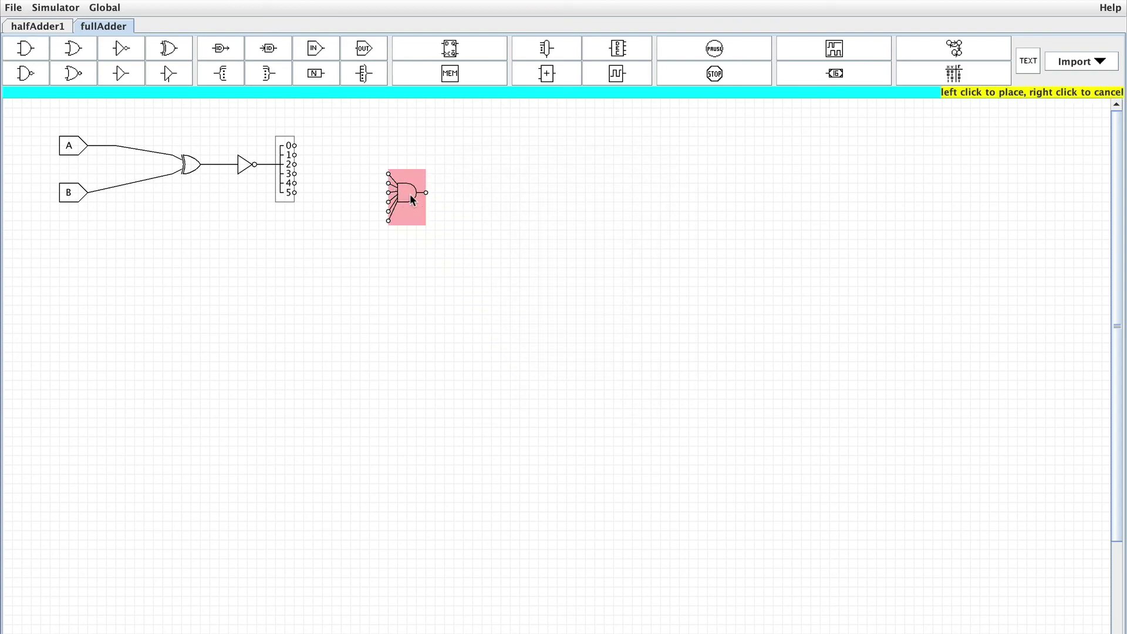
left_click(312, 171)
left_click_drag(312, 171, 337, 171)
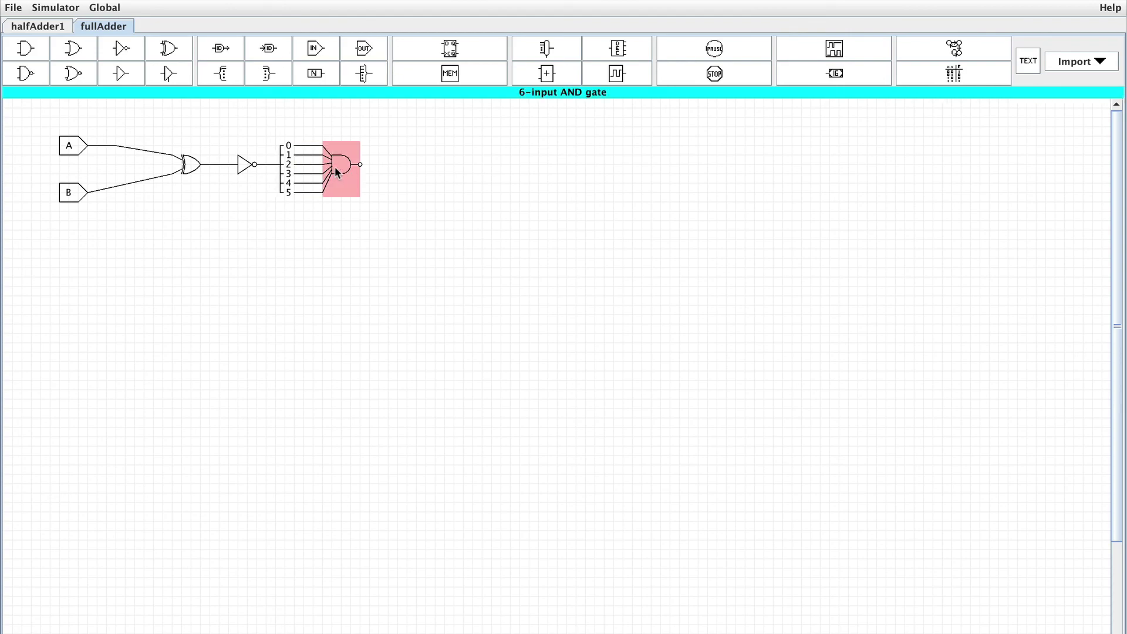